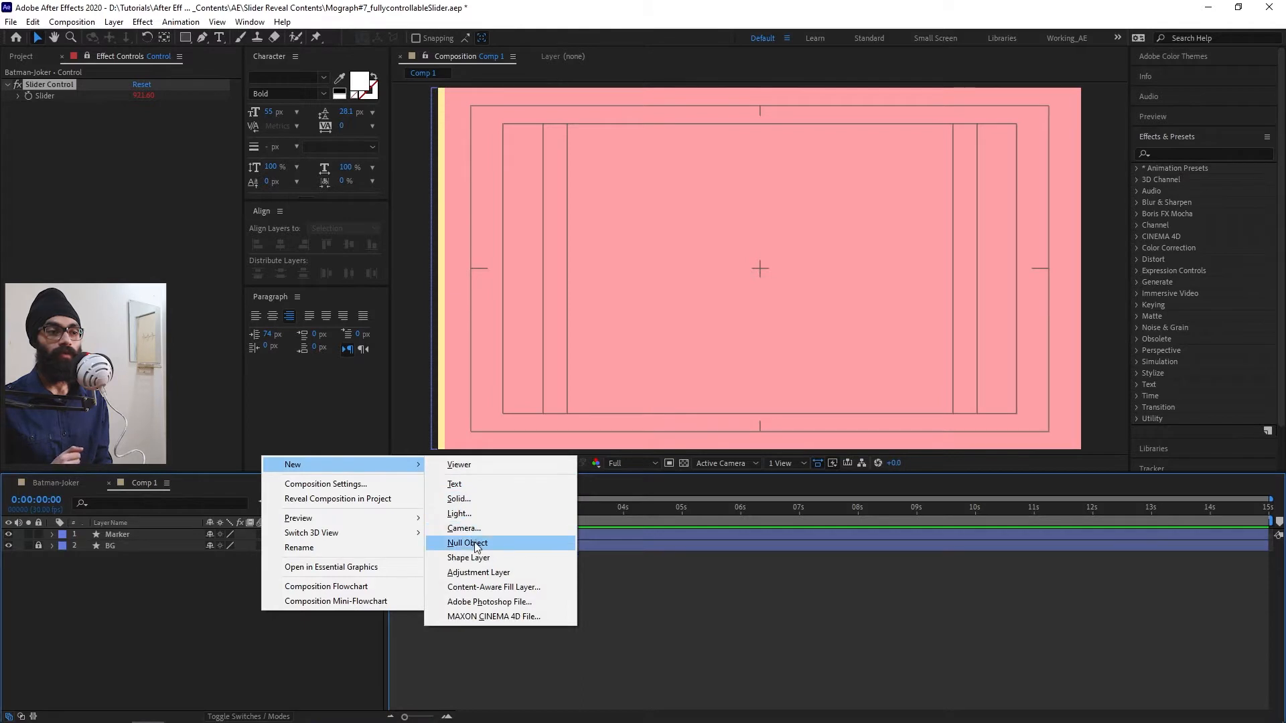
# Step: Create a null object in Comp 1 and rename its layer Control
pyautogui.click(467, 542)
pyautogui.press('Return')
pyautogui.write('Control')
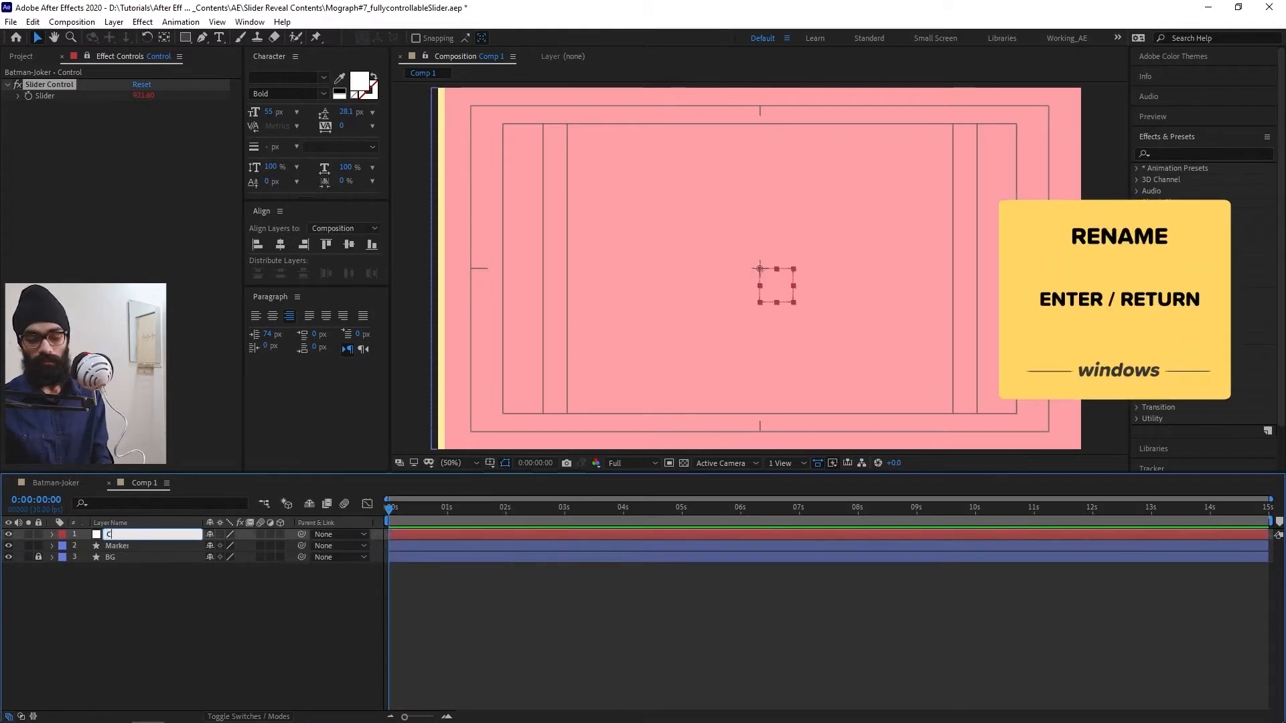
pyautogui.press('Return')
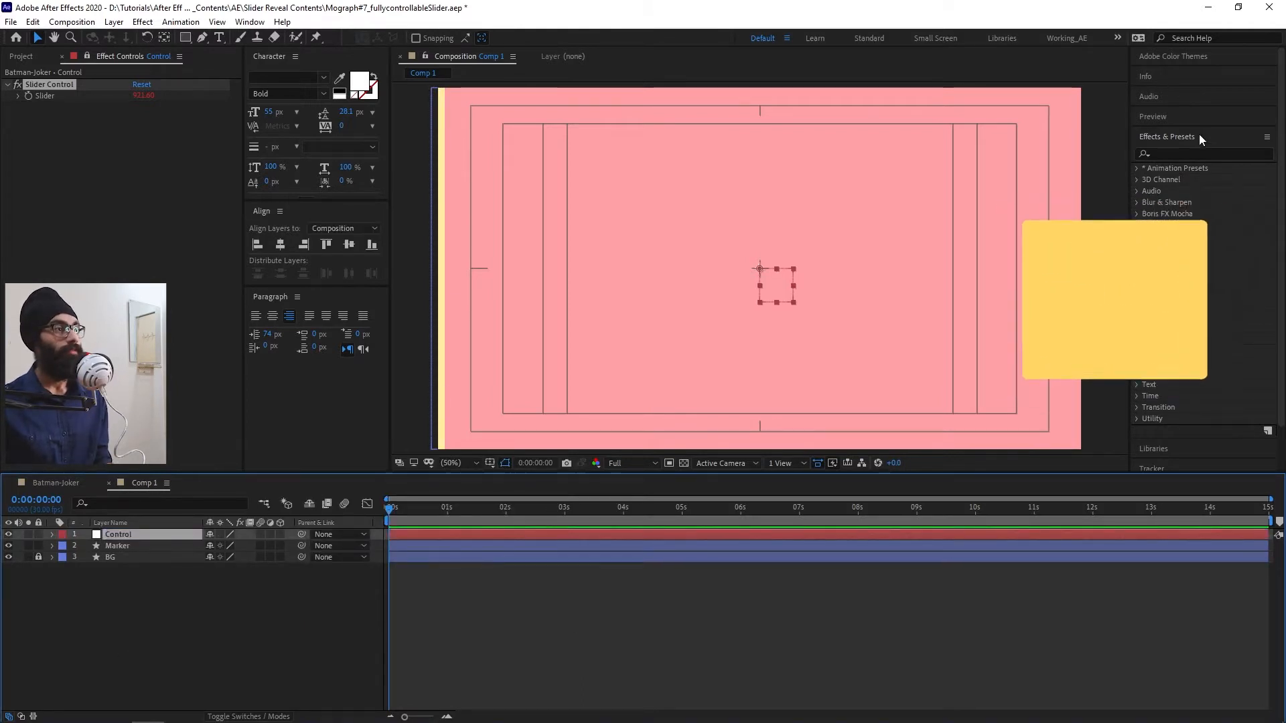
# Step: Search the effects for "slider" and apply the Slider Control effect to the Control layer
pyautogui.click(1205, 151)
pyautogui.write('slider')
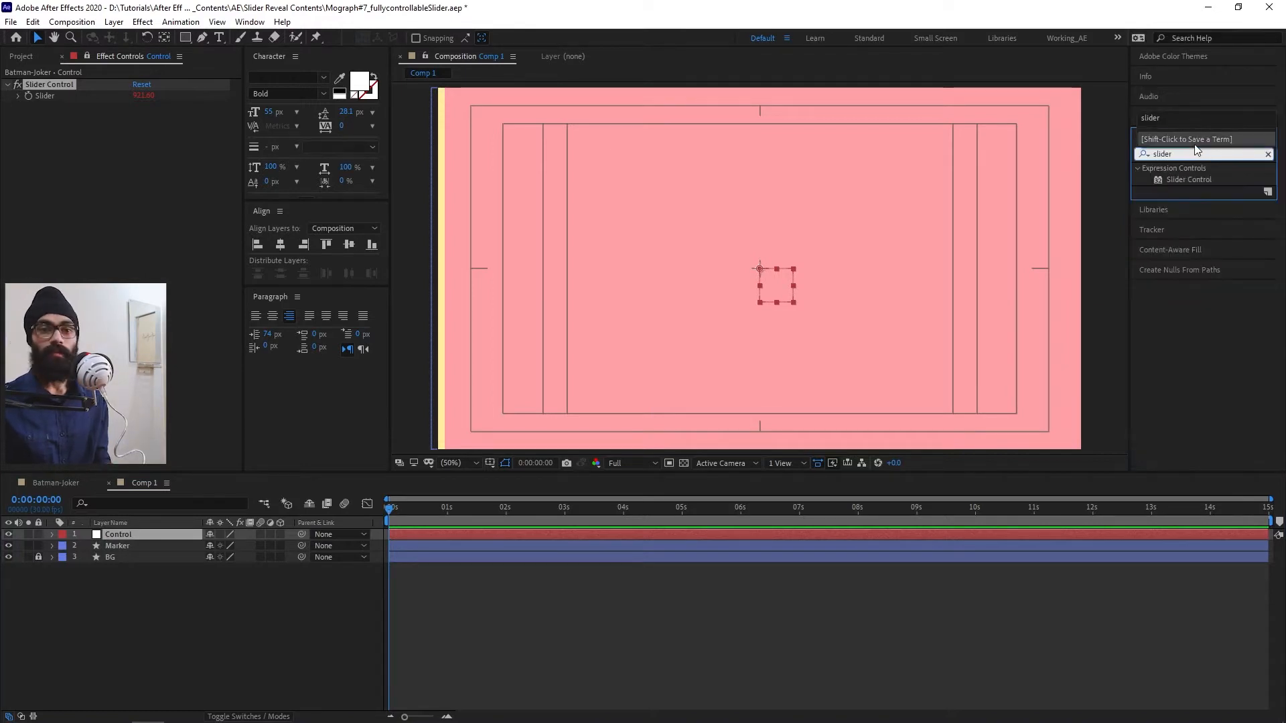
pyautogui.click(1209, 181)
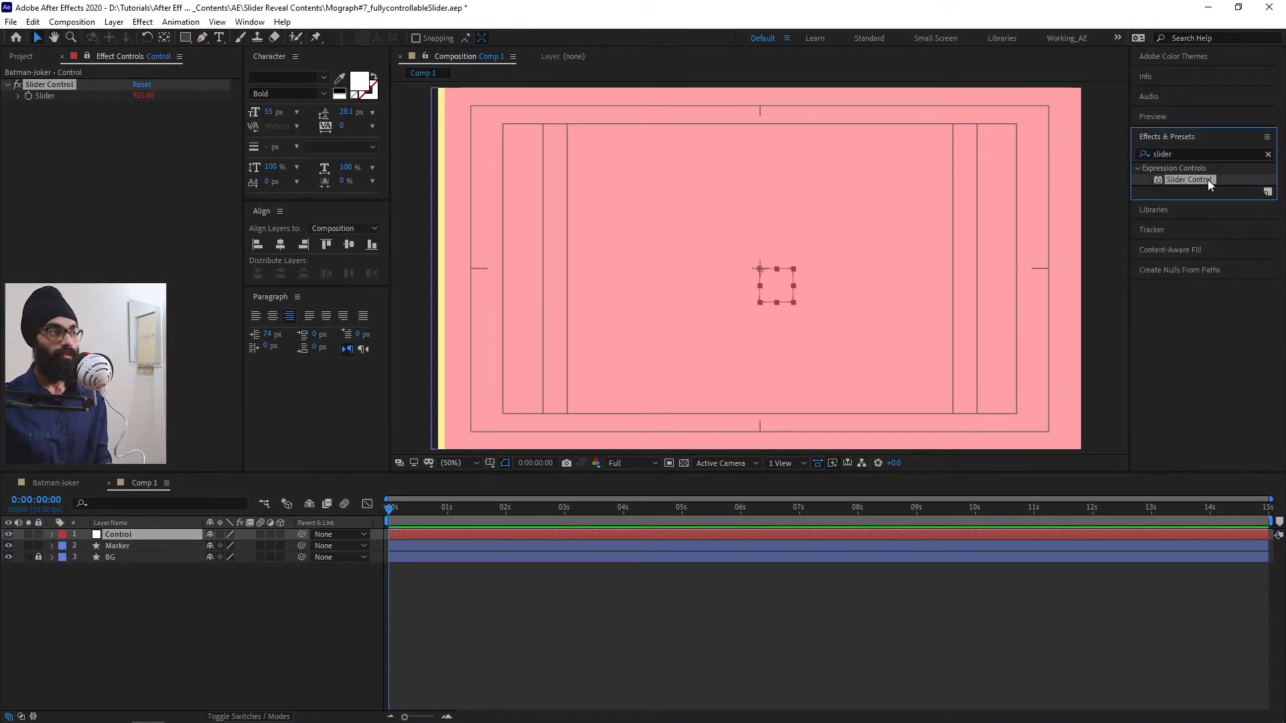
pyautogui.moveTo(1207, 181); pyautogui.dragTo(152, 537)
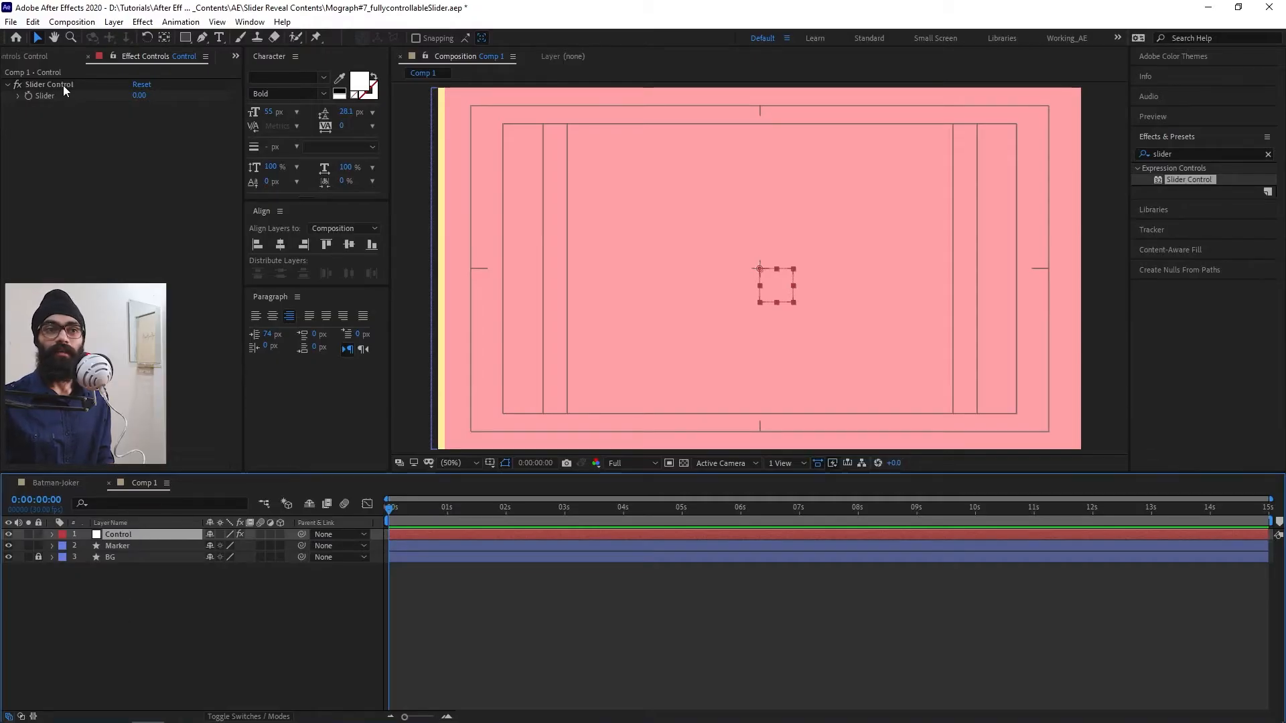
# Step: Replace the default expression on the Slider property with var slide = effect("Slider Control")("Slider");, linking the reference to the slider itself
pyautogui.keyDown('alt'); pyautogui.click(30, 96); pyautogui.keyUp('alt')
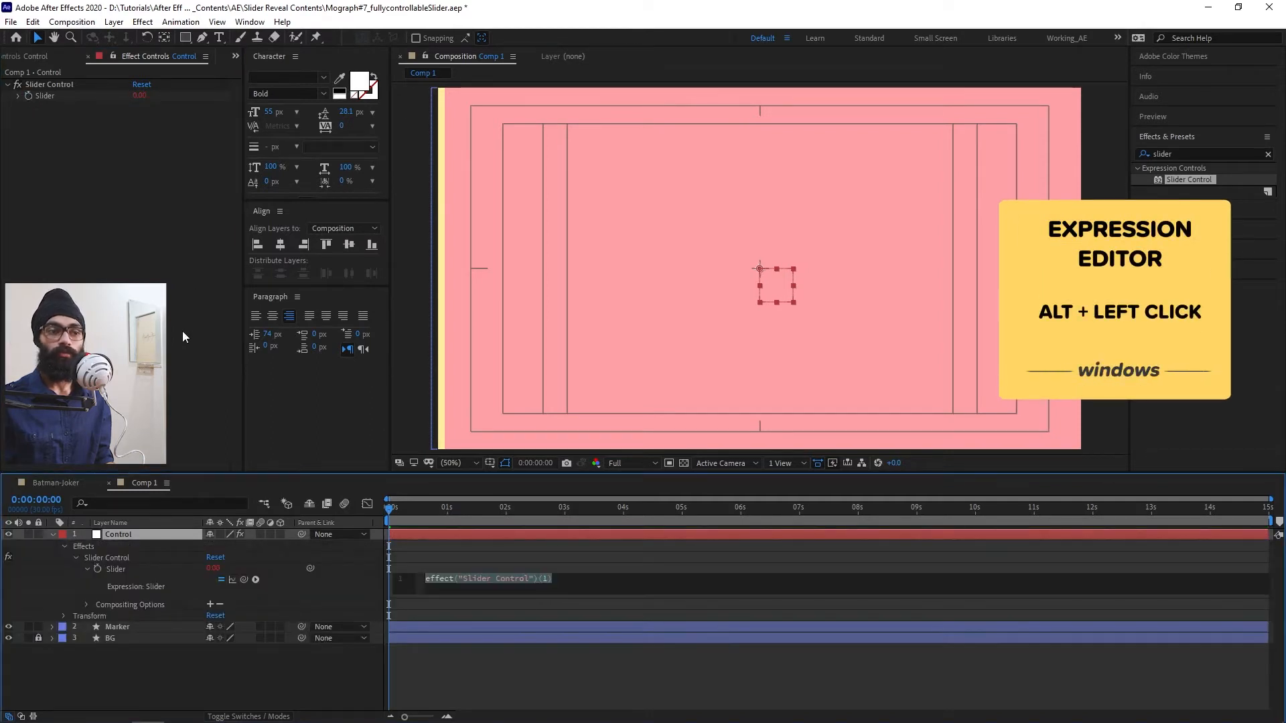
pyautogui.moveTo(536, 594); pyautogui.dragTo(525, 678)
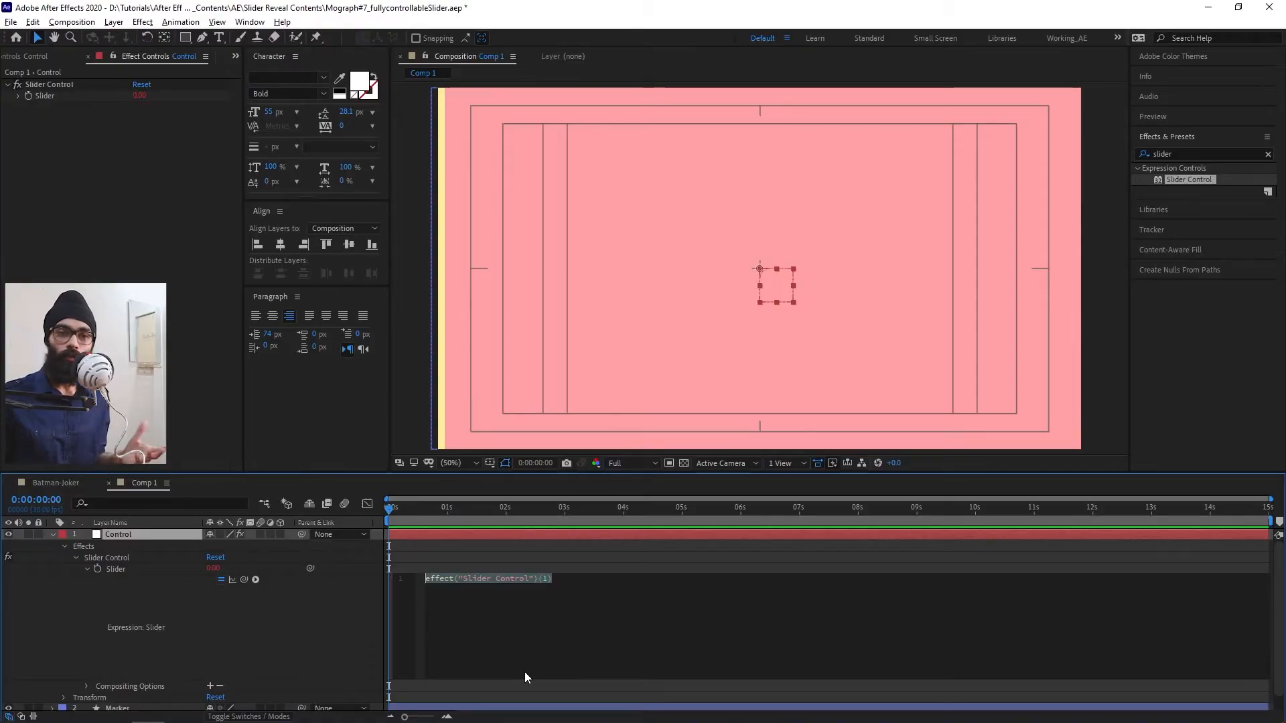
pyautogui.press('BackSpace')
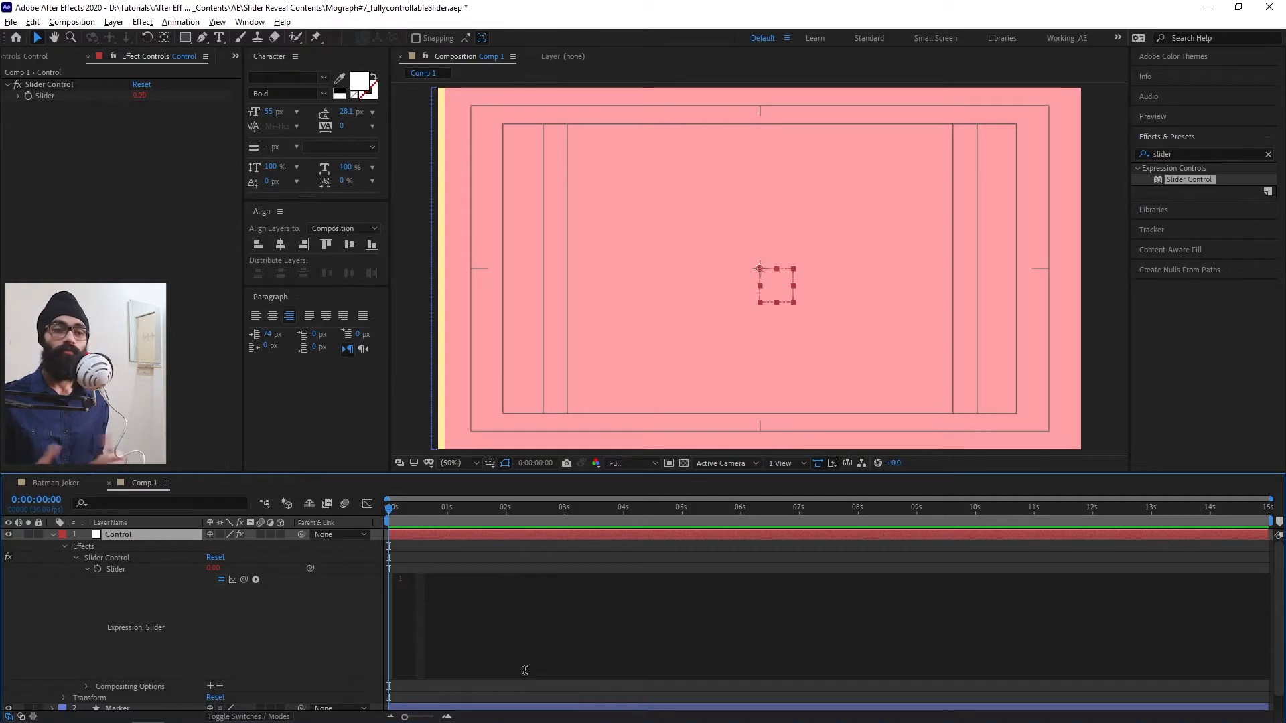
pyautogui.write('var')
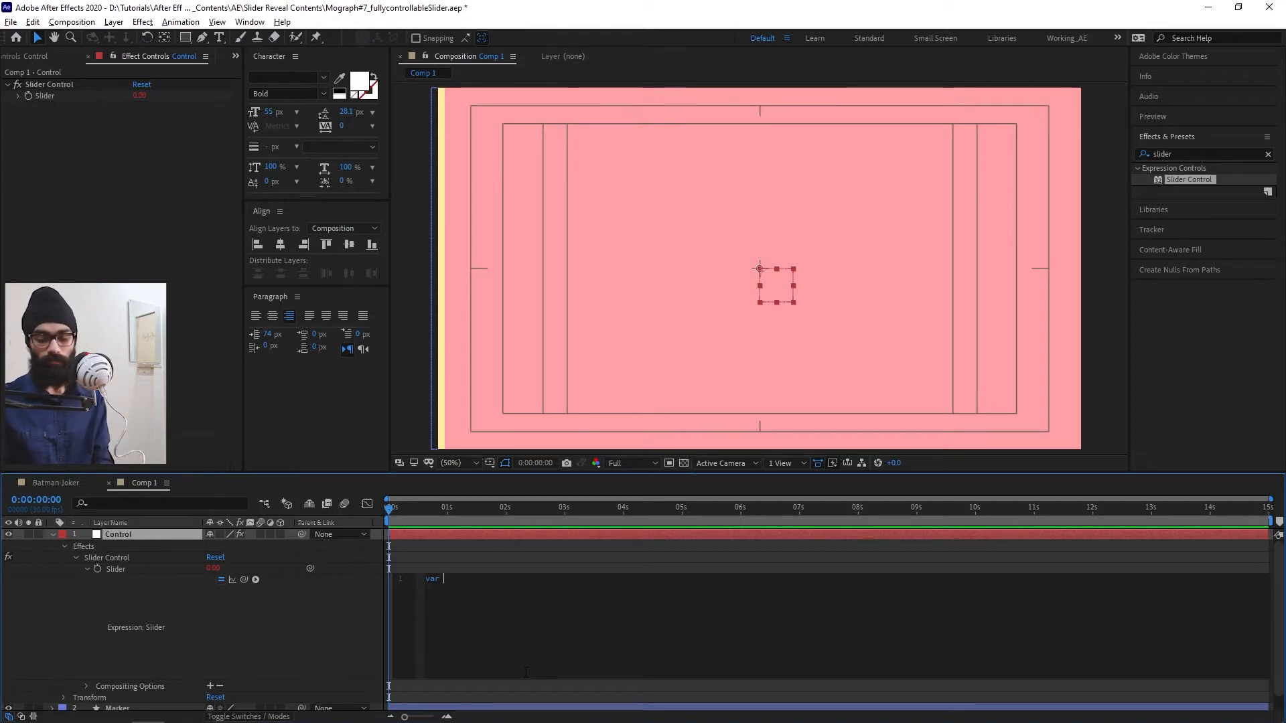
pyautogui.write(' slide')
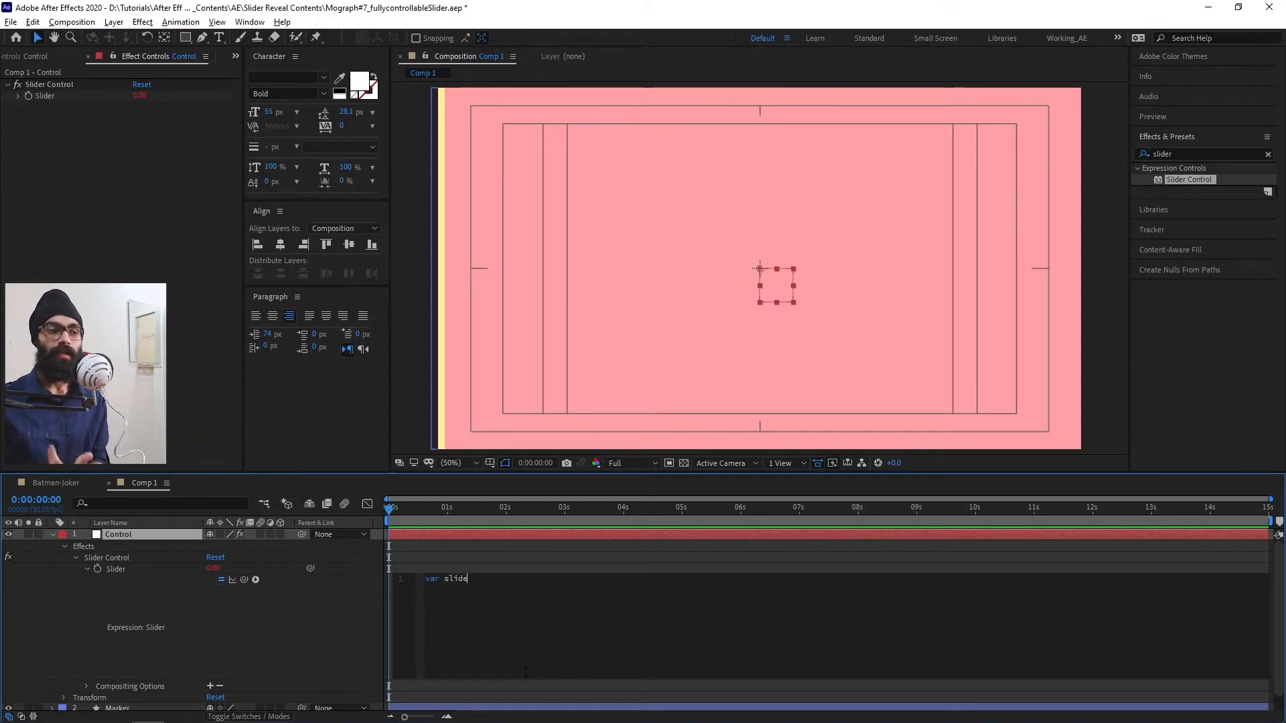
pyautogui.write(' =')
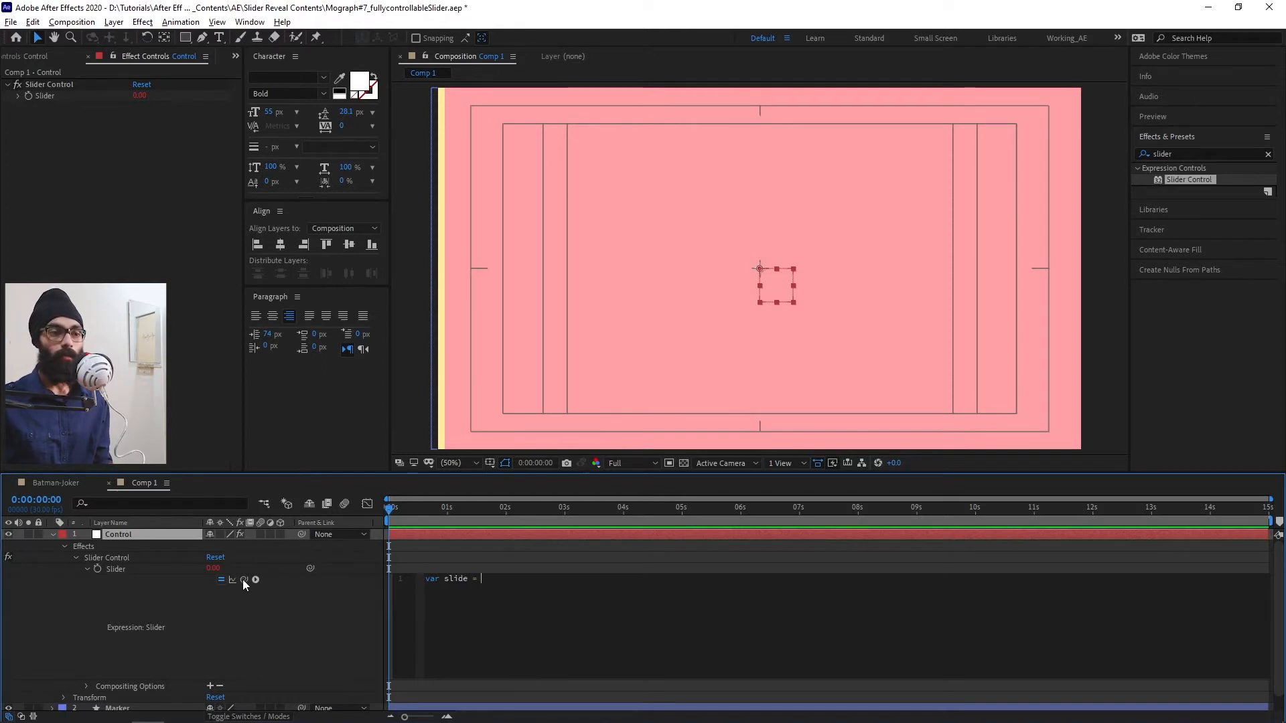
pyautogui.moveTo(242, 579); pyautogui.dragTo(51, 98)
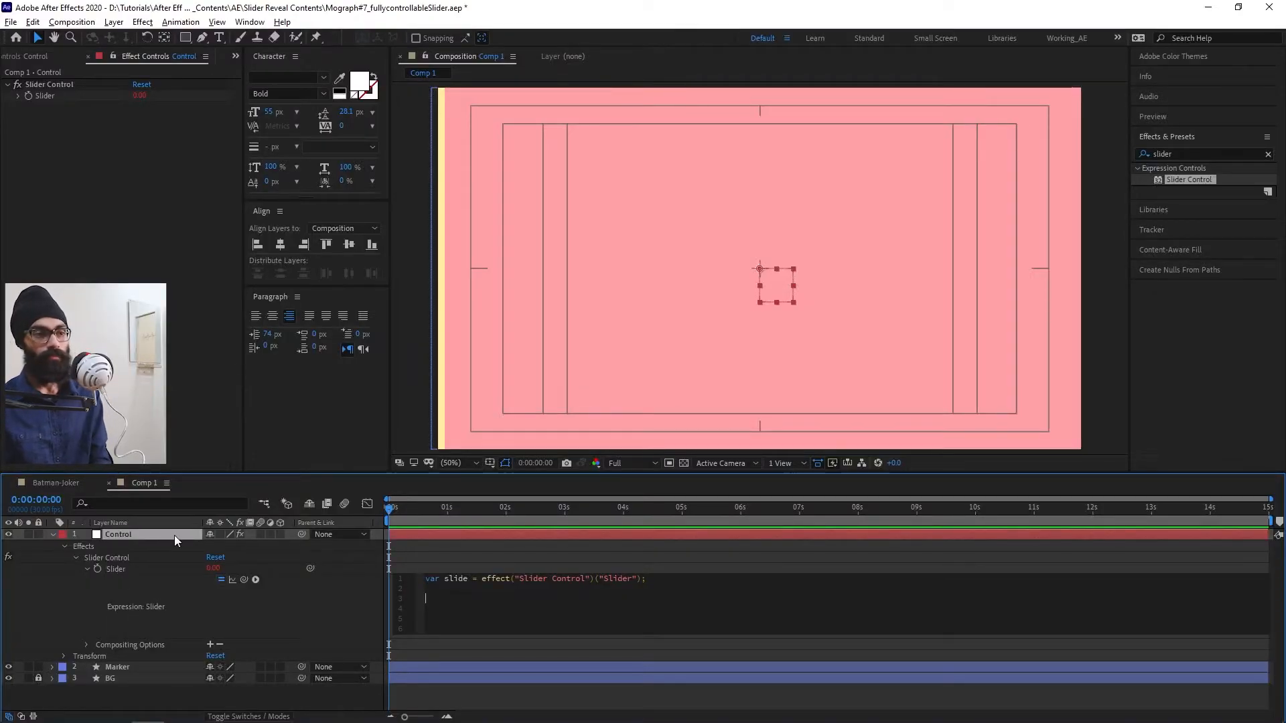
# Step: Add a linear() function below the variable with slide as input and an input range of 0 to 100
pyautogui.write('linear')
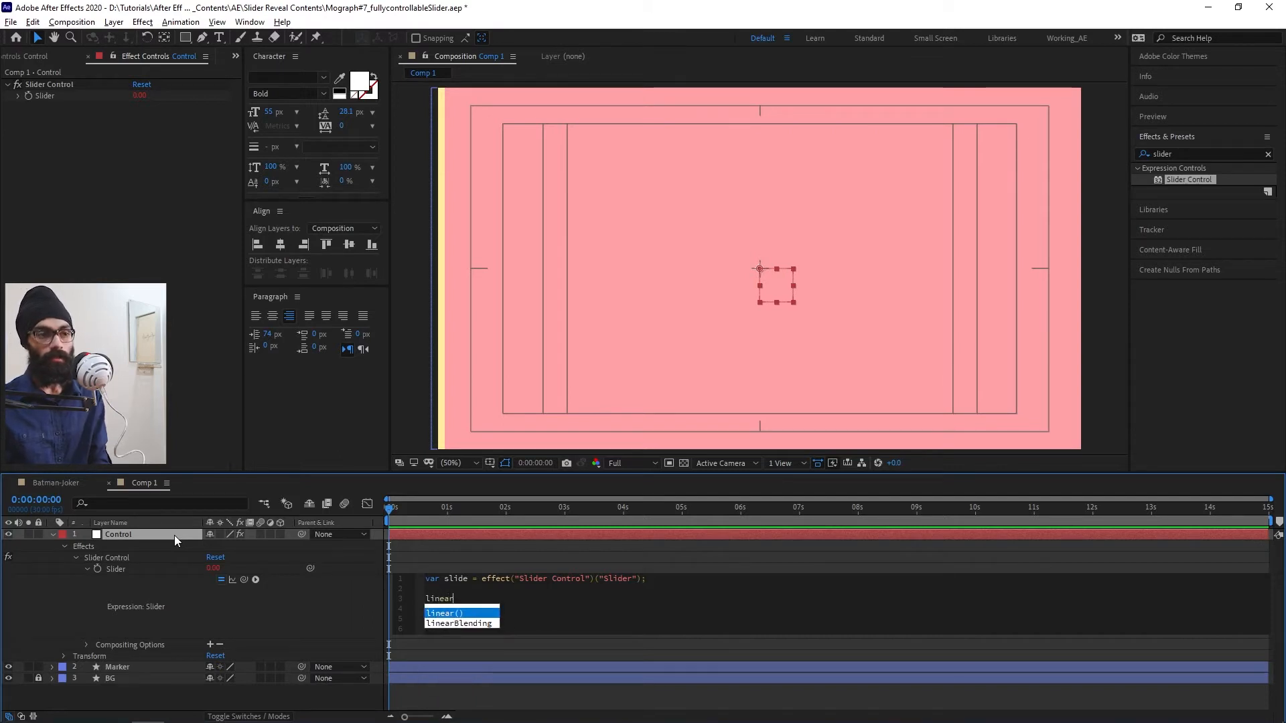
pyautogui.press('Return')
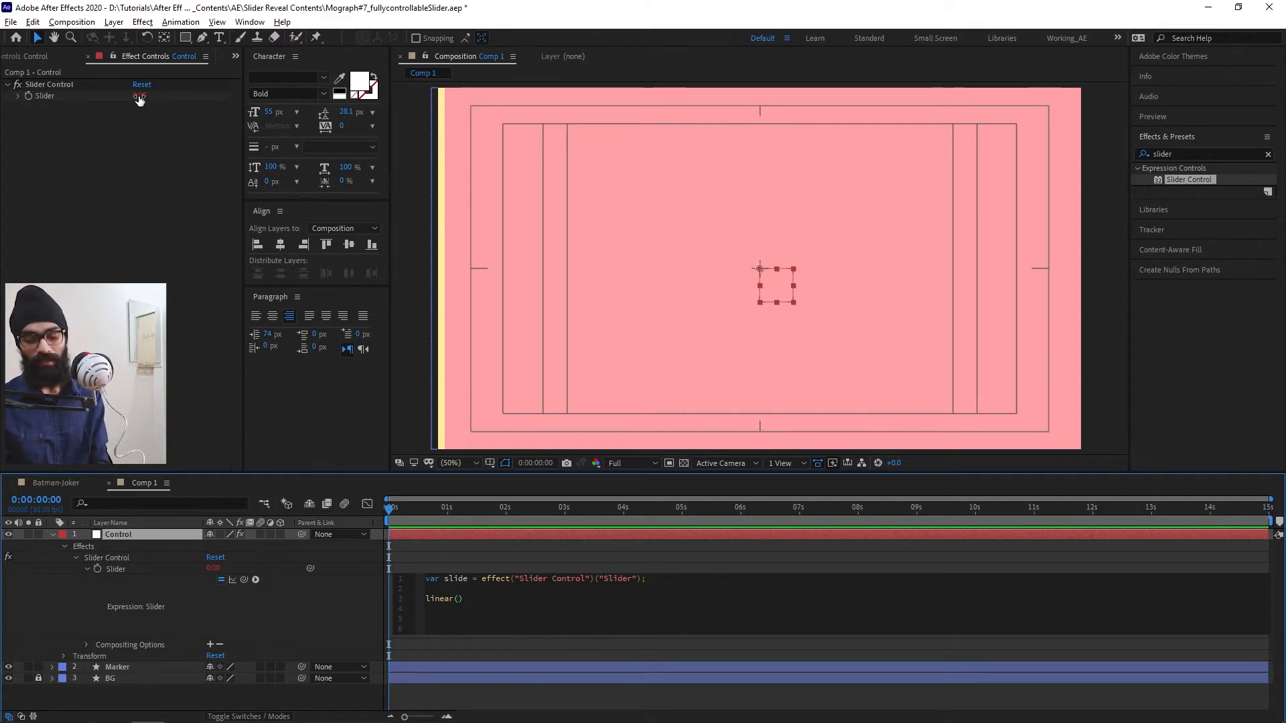
pyautogui.write('slide')
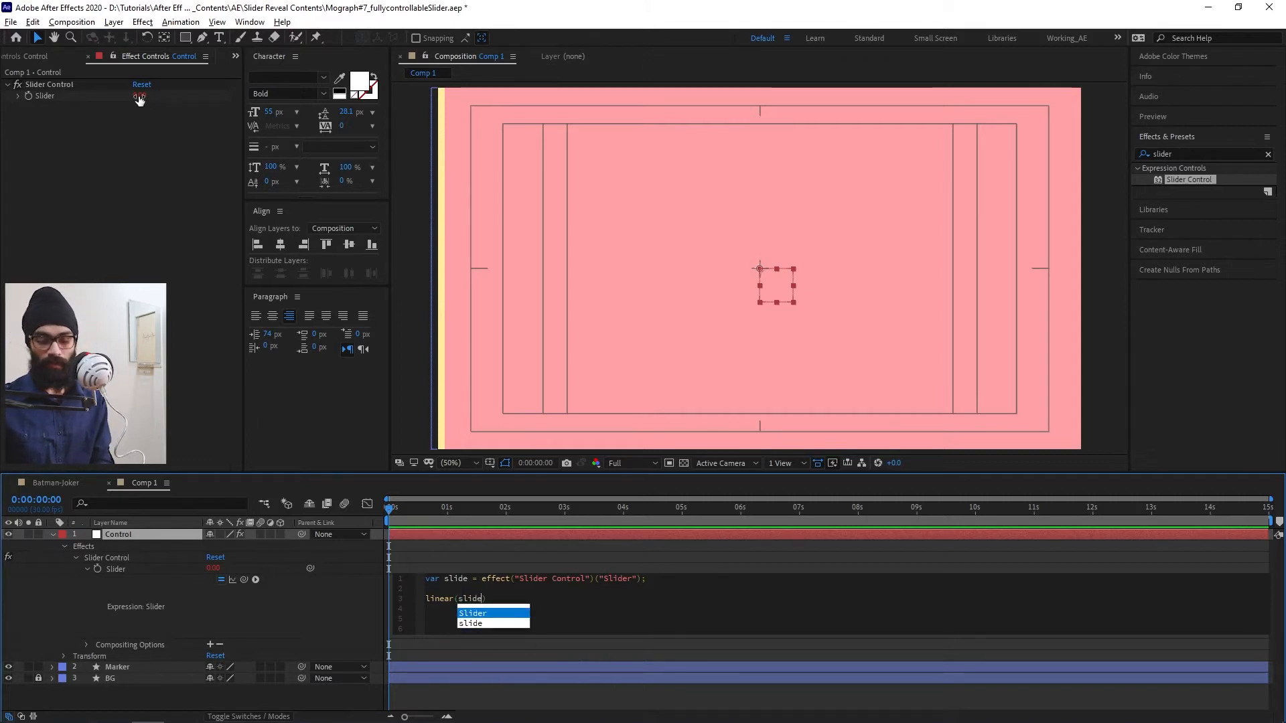
pyautogui.write(', 0')
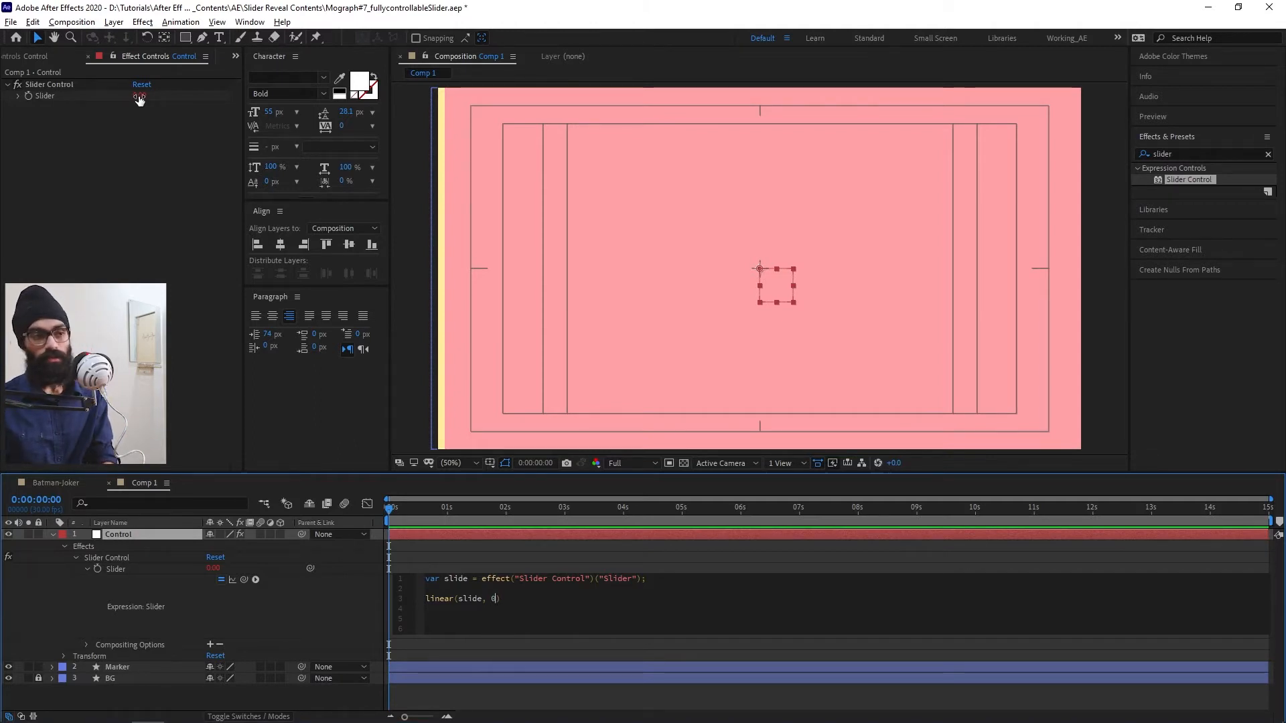
pyautogui.write(', 10')
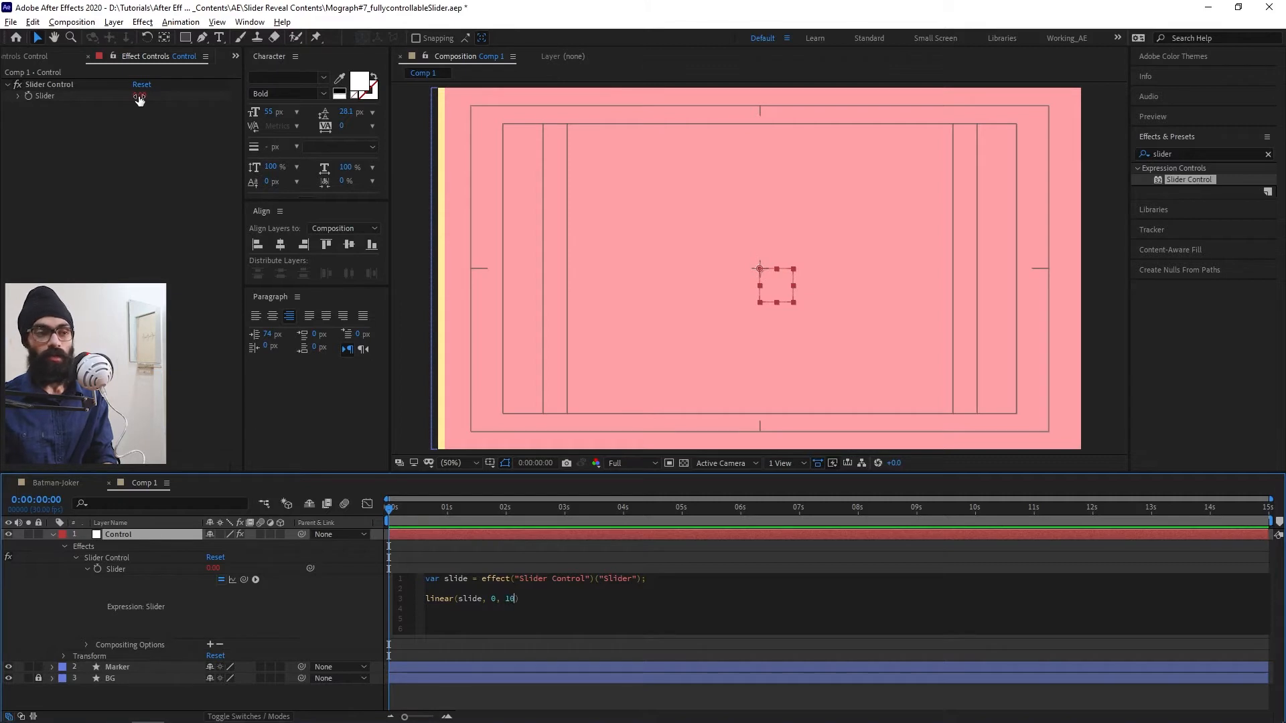
pyautogui.write('0')
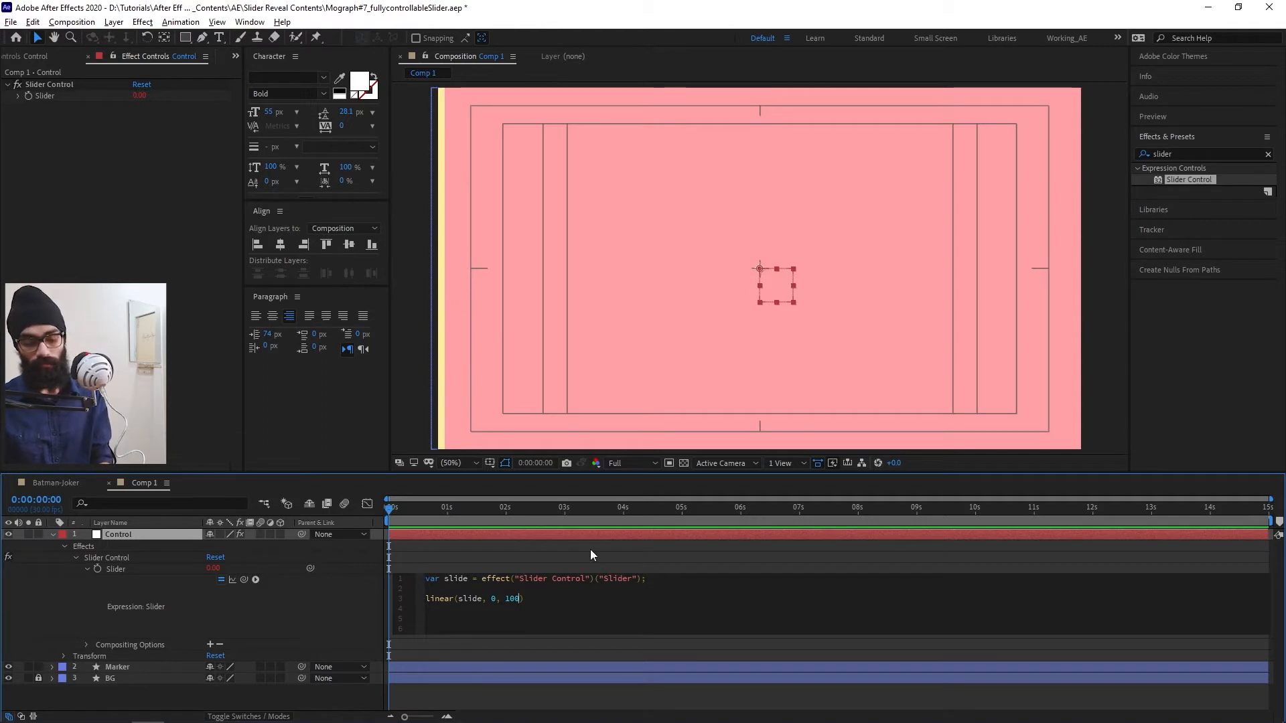
# Step: Complete the linear() function with an output range of 0 to thisComp.width and apply the expression
pyautogui.write(', 0, ')
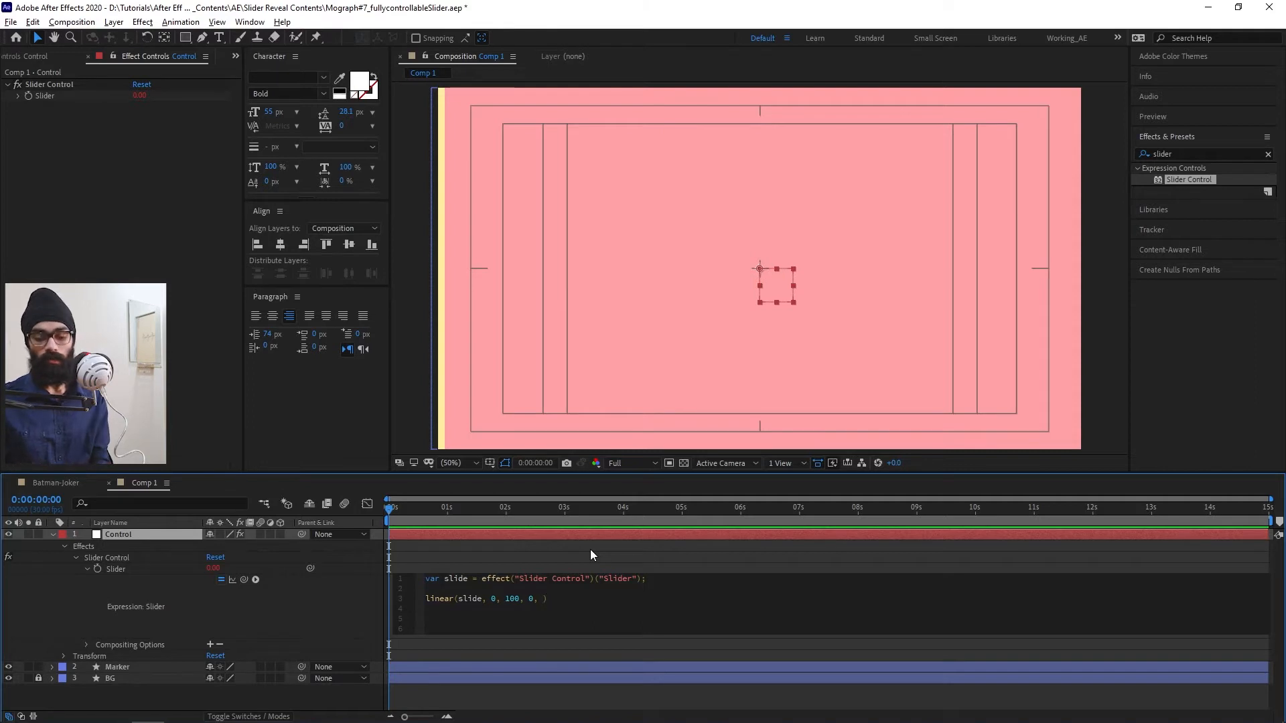
pyautogui.write('this')
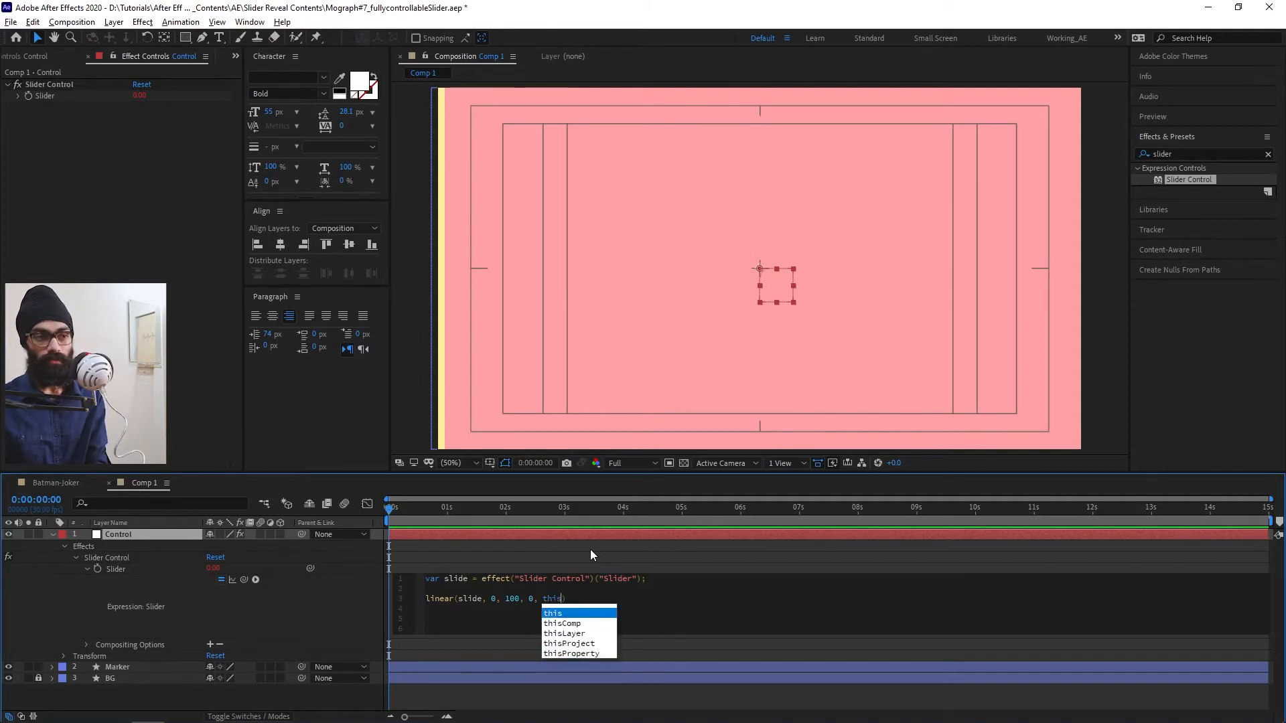
pyautogui.write('Comp')
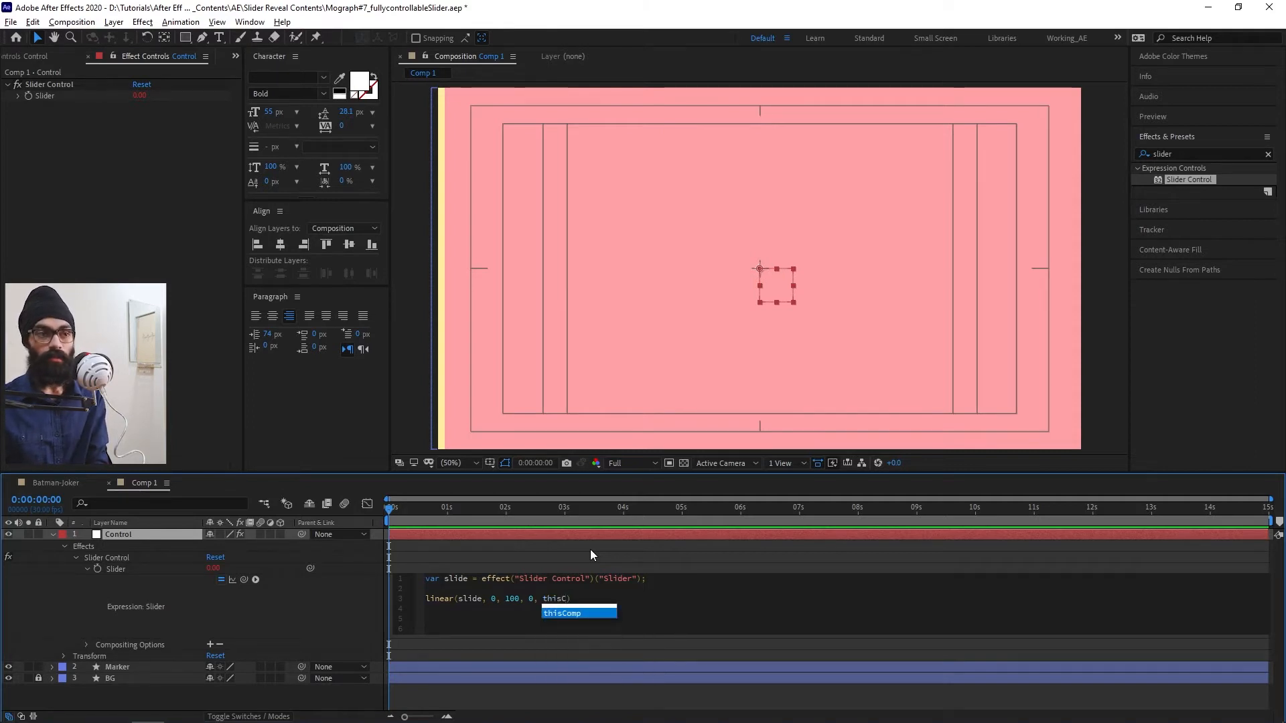
pyautogui.write('.w')
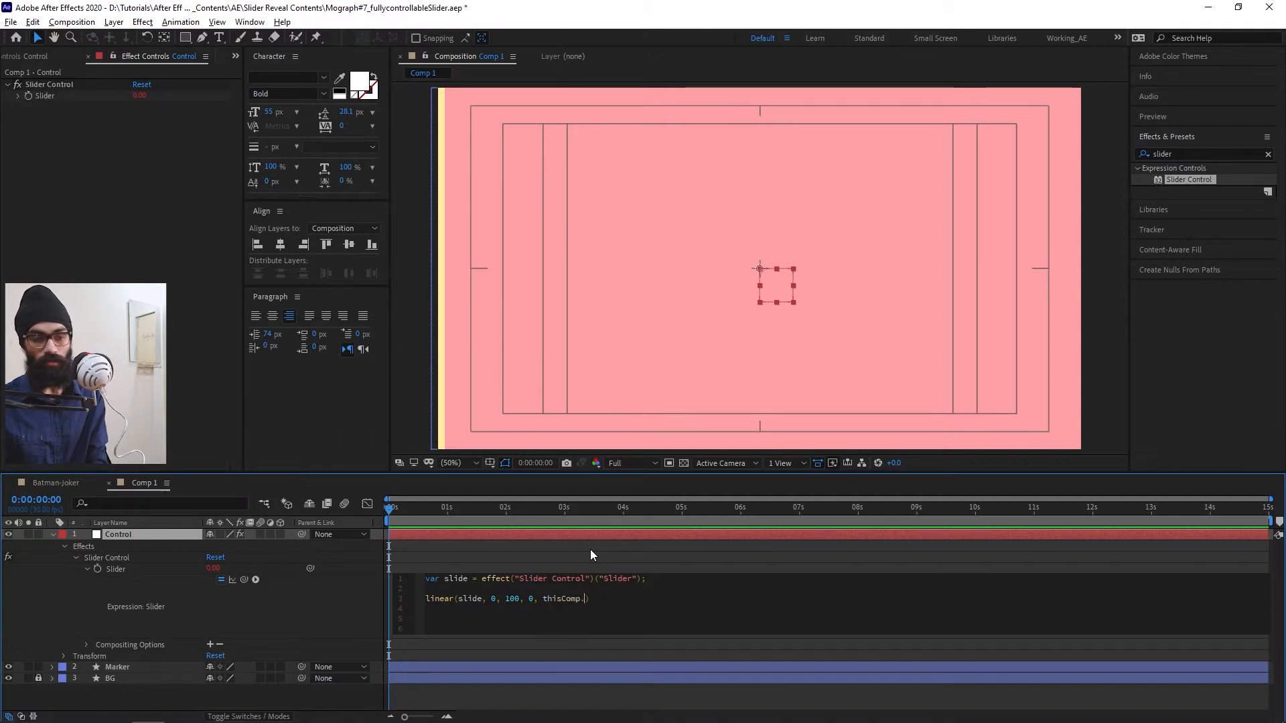
pyautogui.write('idth')
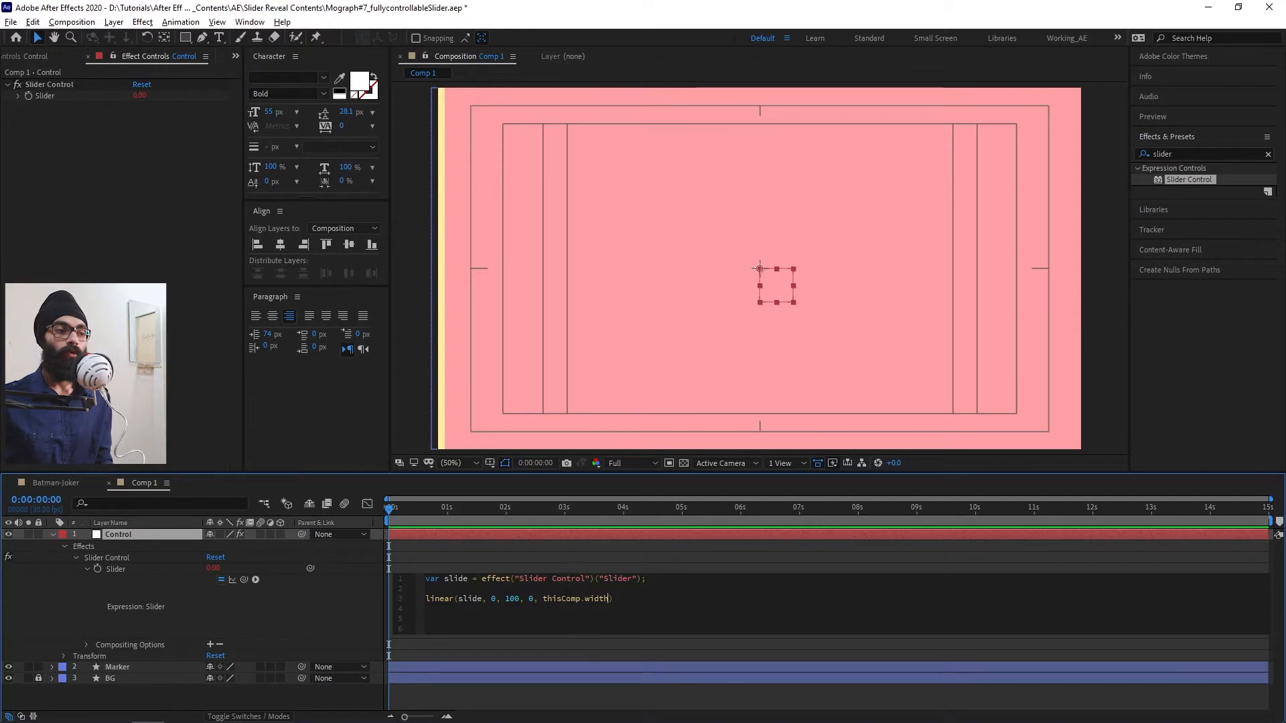
pyautogui.doubleClick(575, 607)
pyautogui.write('1')
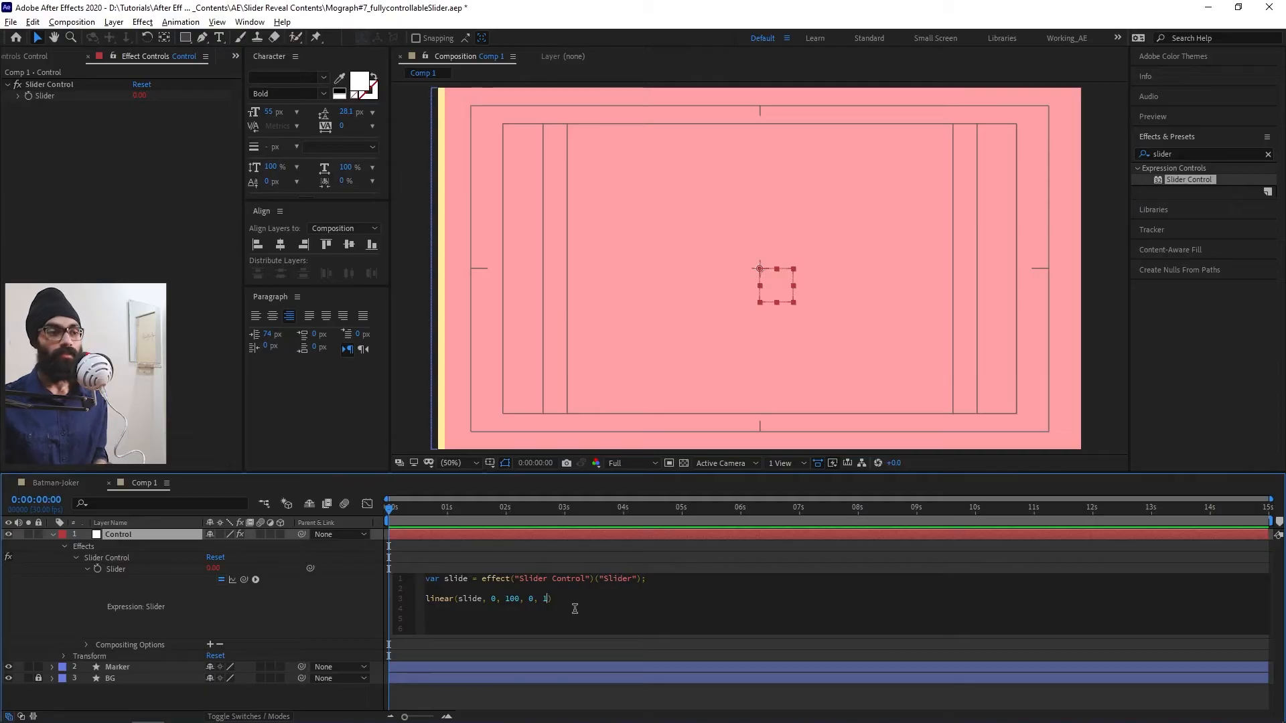
pyautogui.write('thisComp.width')
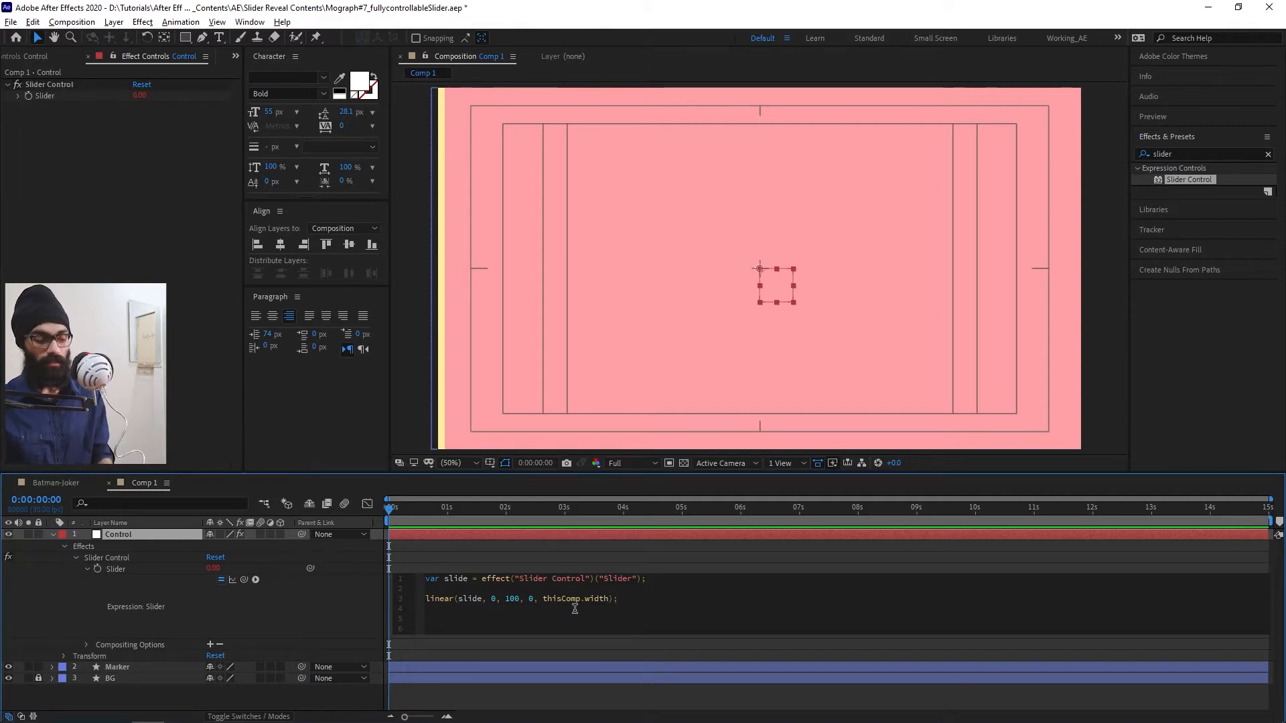
pyautogui.press('KP_Enter')
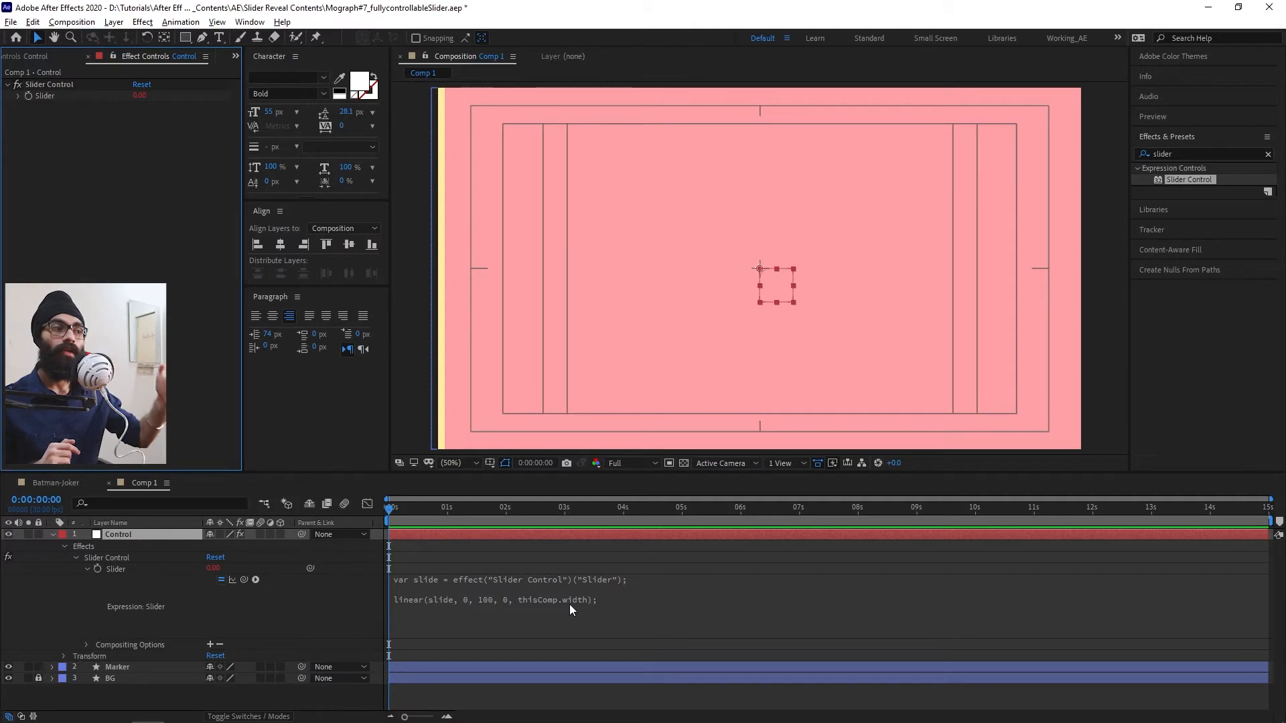
# Step: Test the expression by setting the Control layer's Slider to 100
pyautogui.click(138, 97)
pyautogui.click(169, 138)
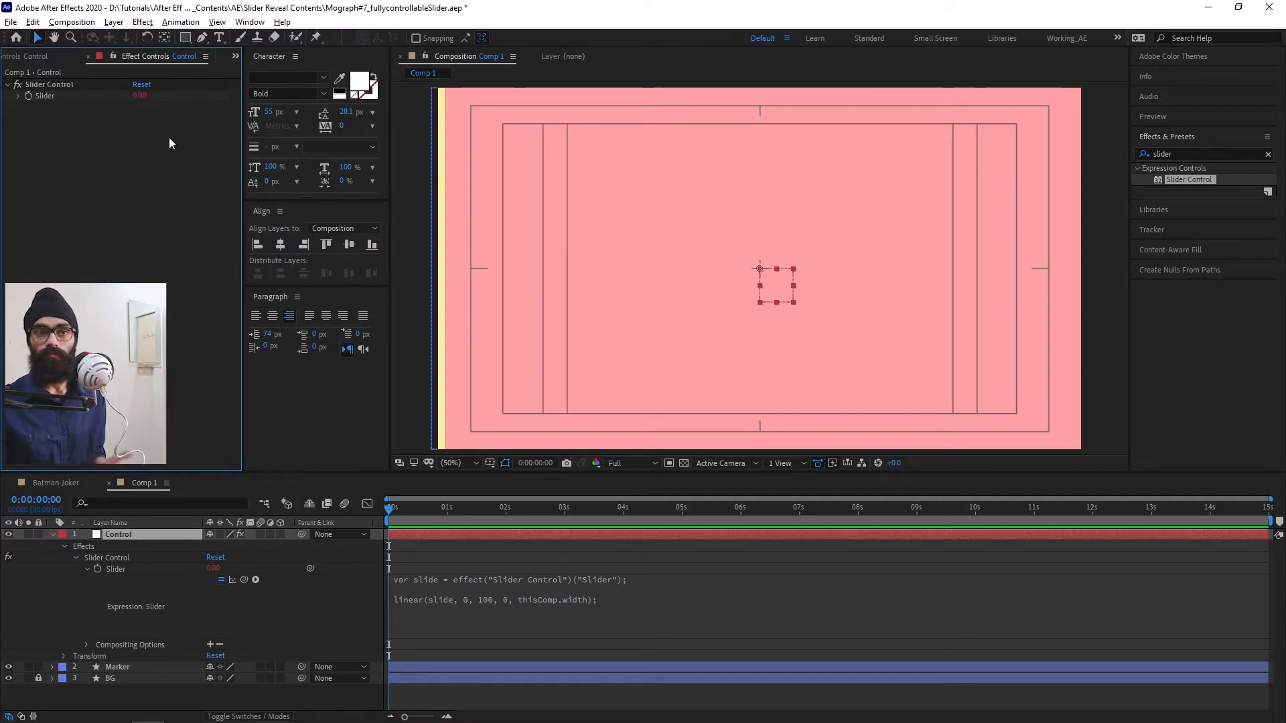
pyautogui.click(137, 98)
pyautogui.write('100')
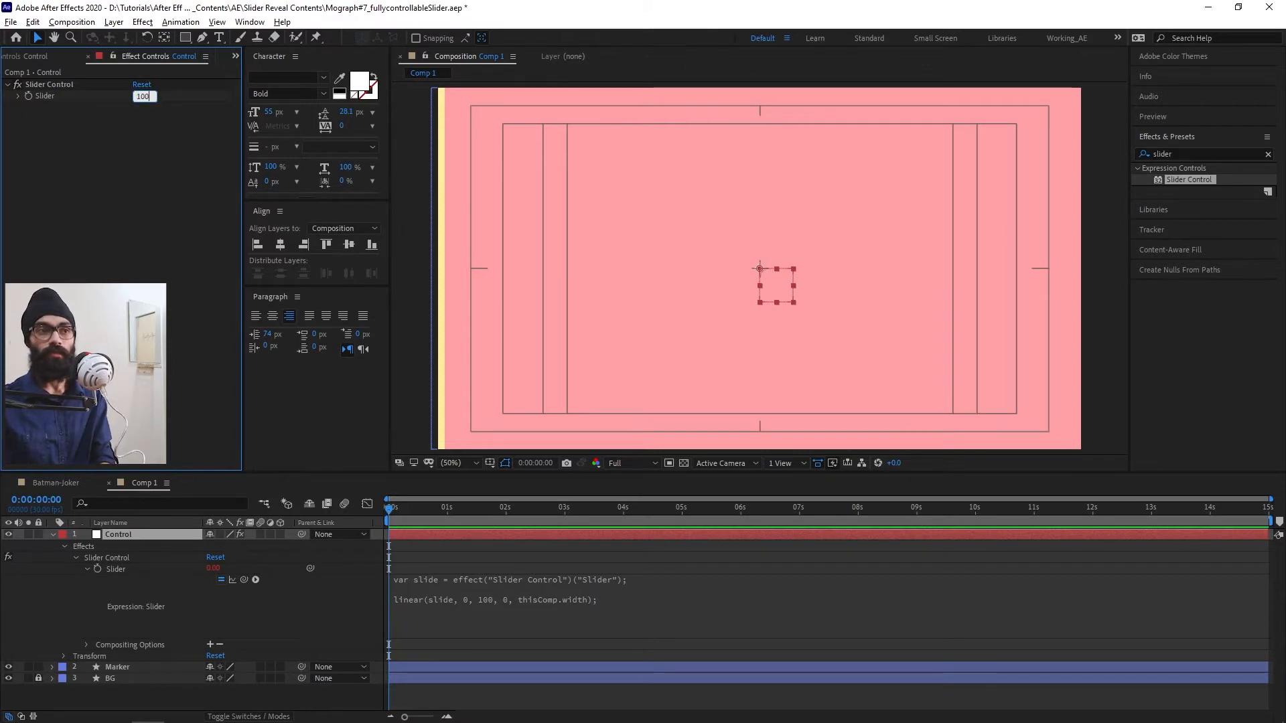
pyautogui.press('Return')
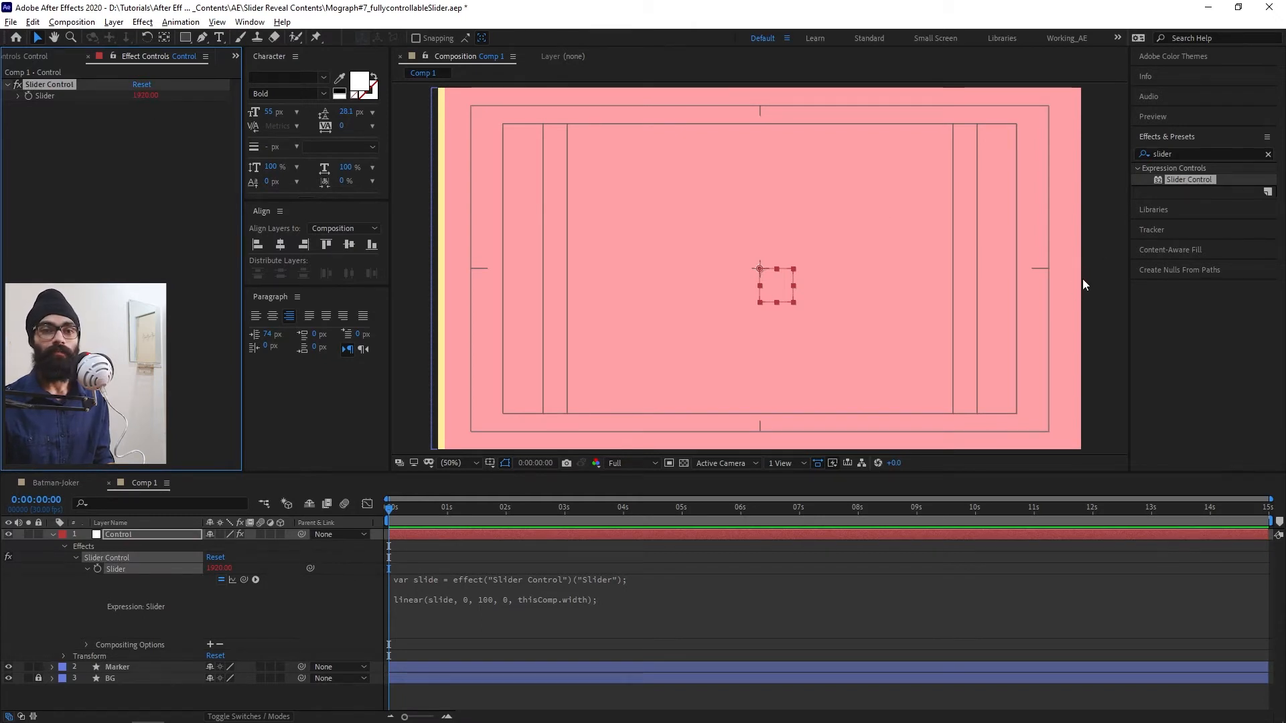
# Step: Set the Control layer's Slider to 50 and collapse the layer's properties in the timeline
pyautogui.click(145, 96)
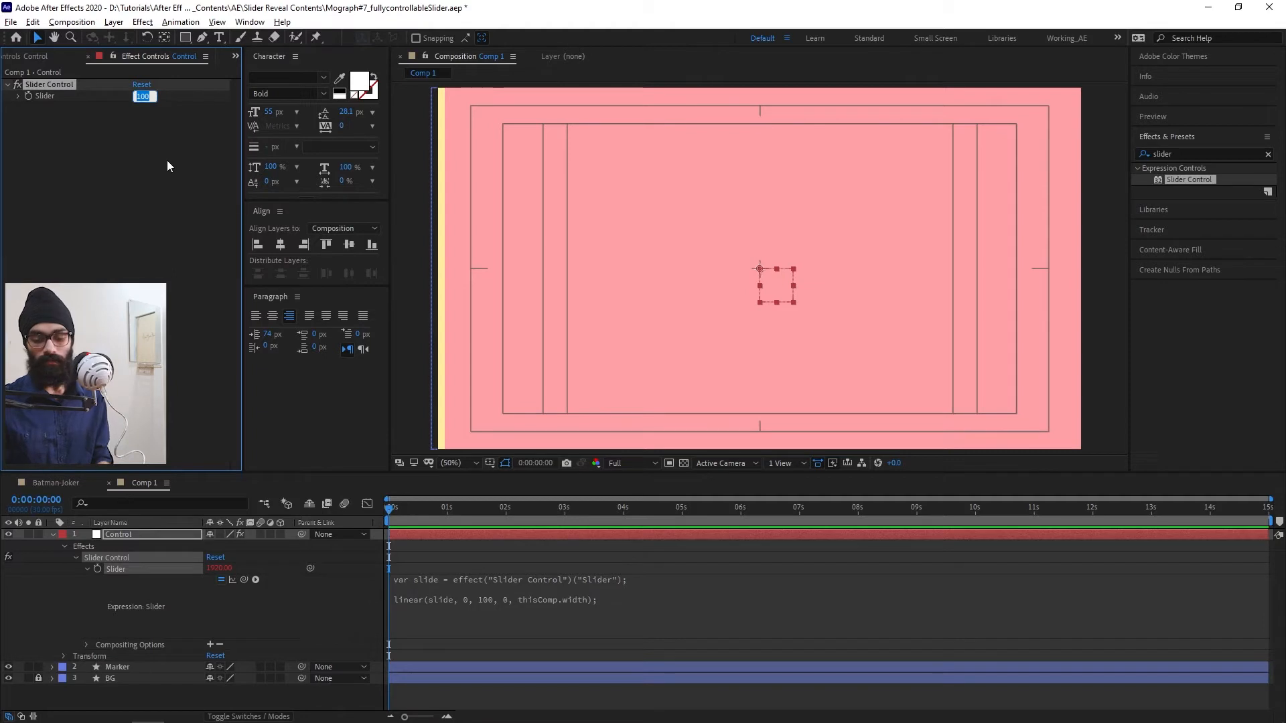
pyautogui.write('50')
pyautogui.press('Return')
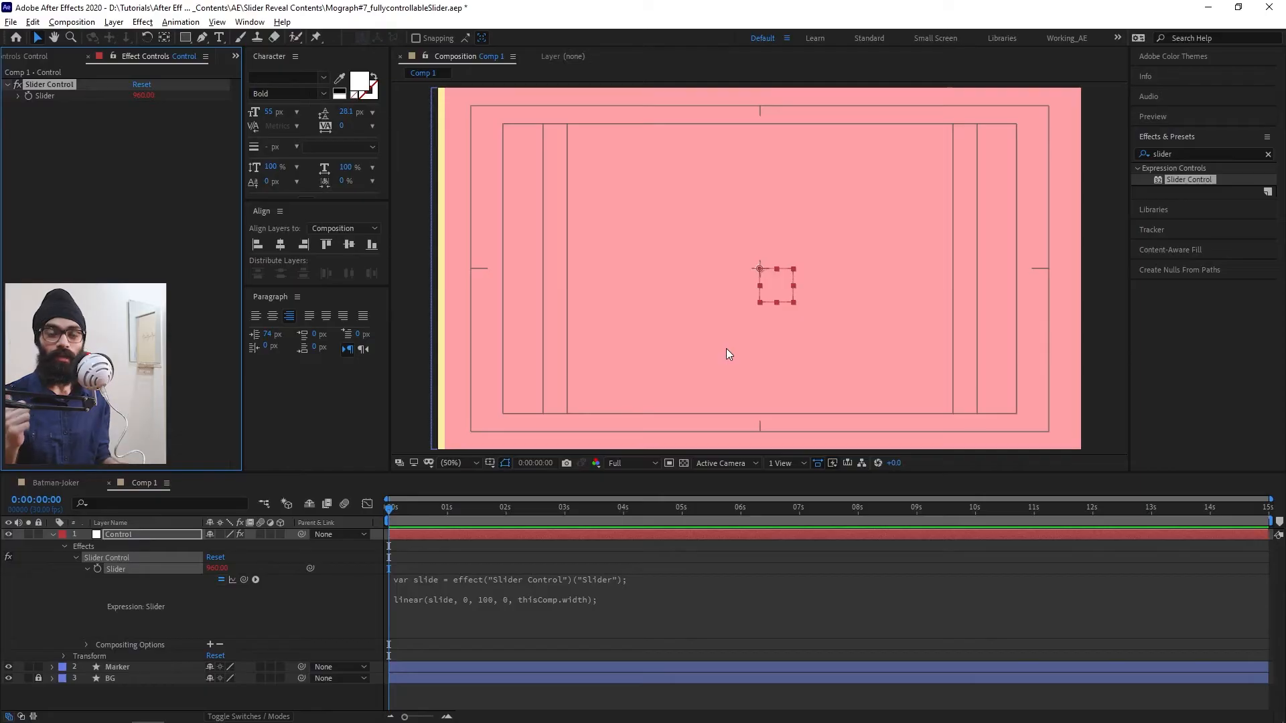
pyautogui.click(53, 533)
pyautogui.click(256, 655)
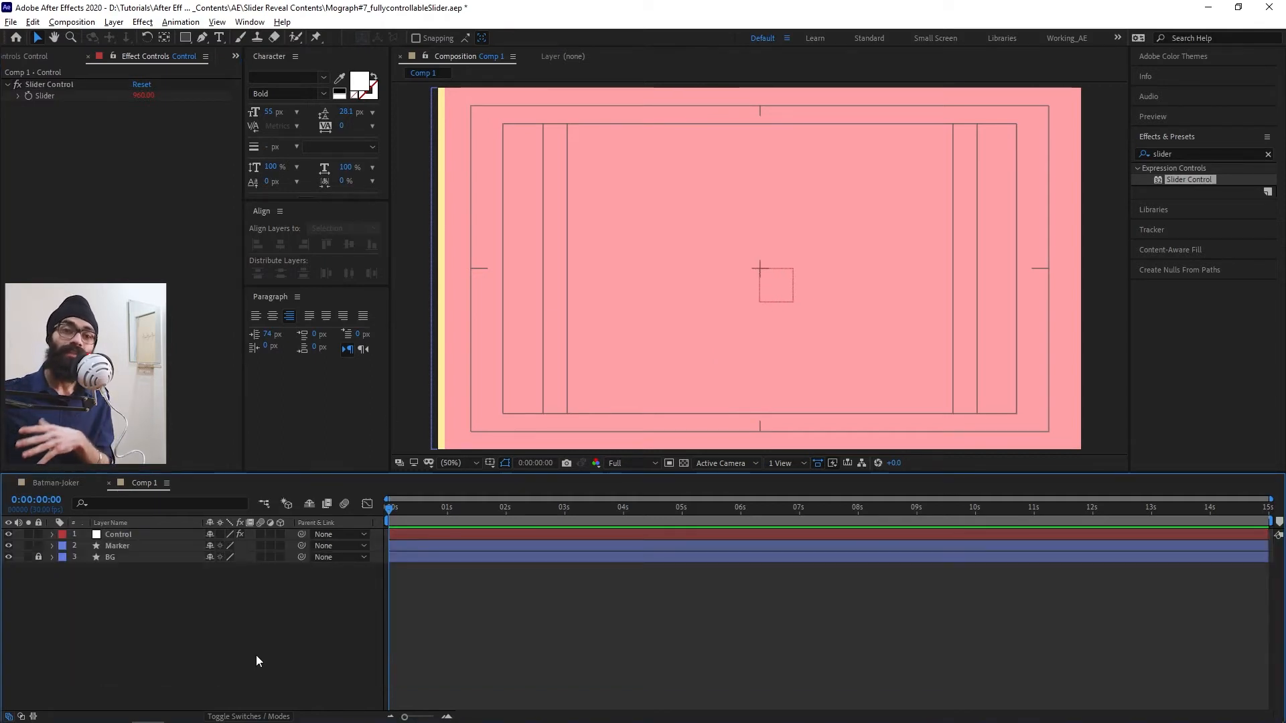
# Step: Separate the Marker layer's Position into individual X and Y dimensions
pyautogui.click(117, 548)
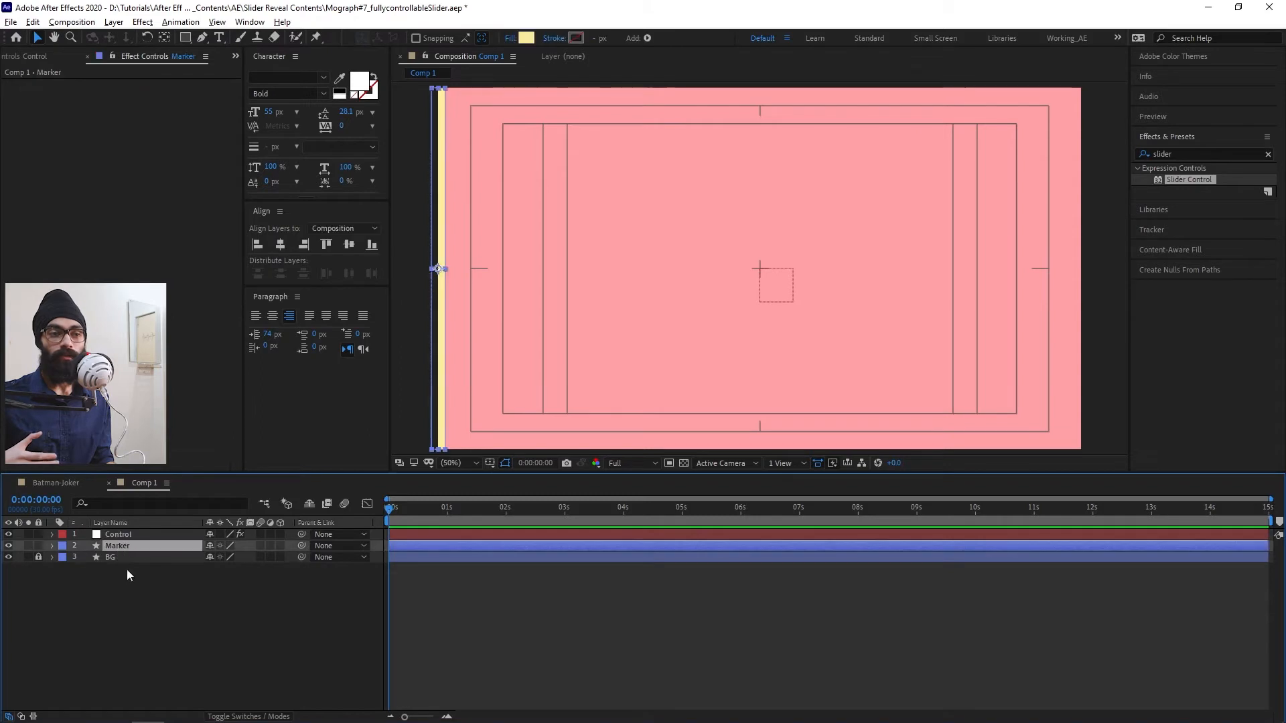
pyautogui.click(135, 533)
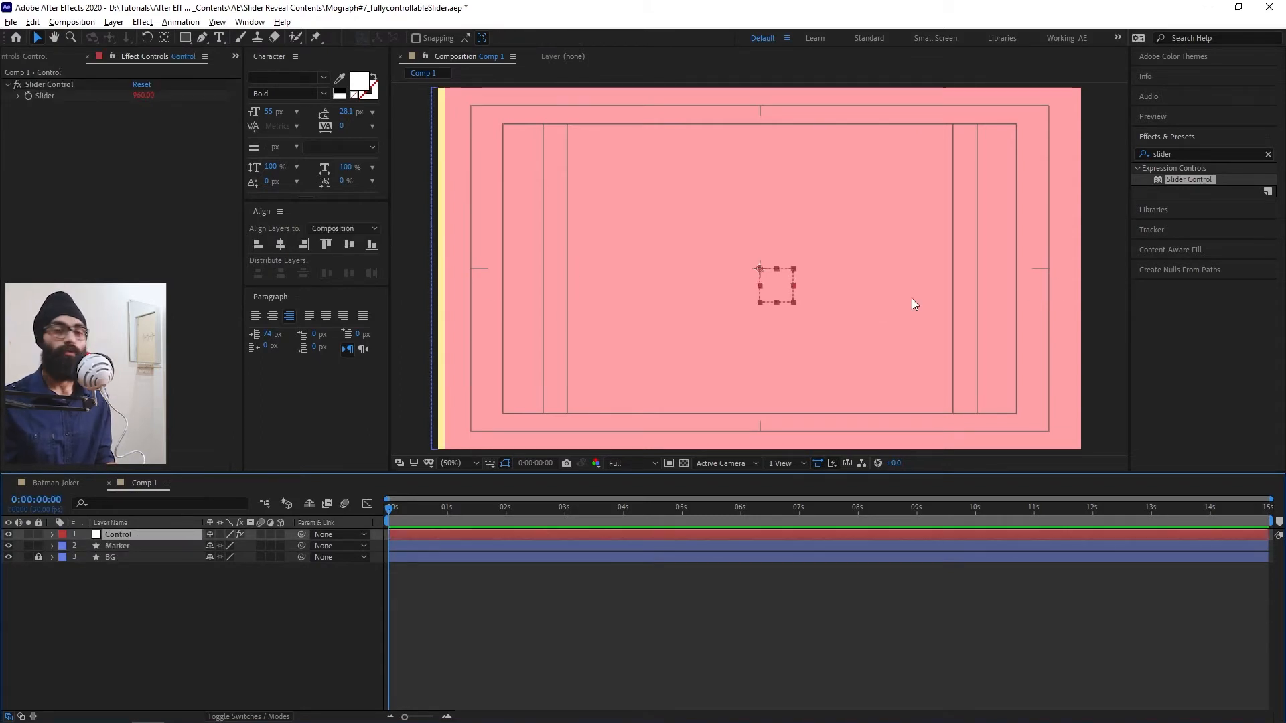
pyautogui.click(141, 546)
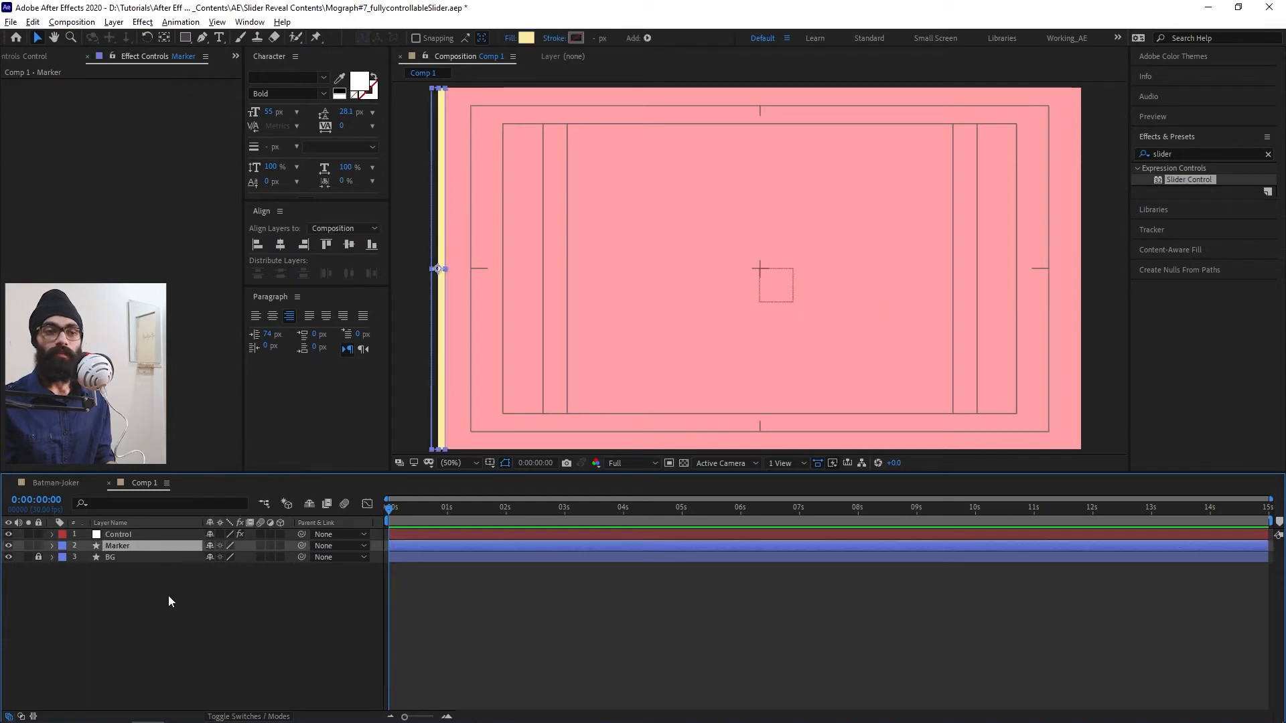
pyautogui.press('p')
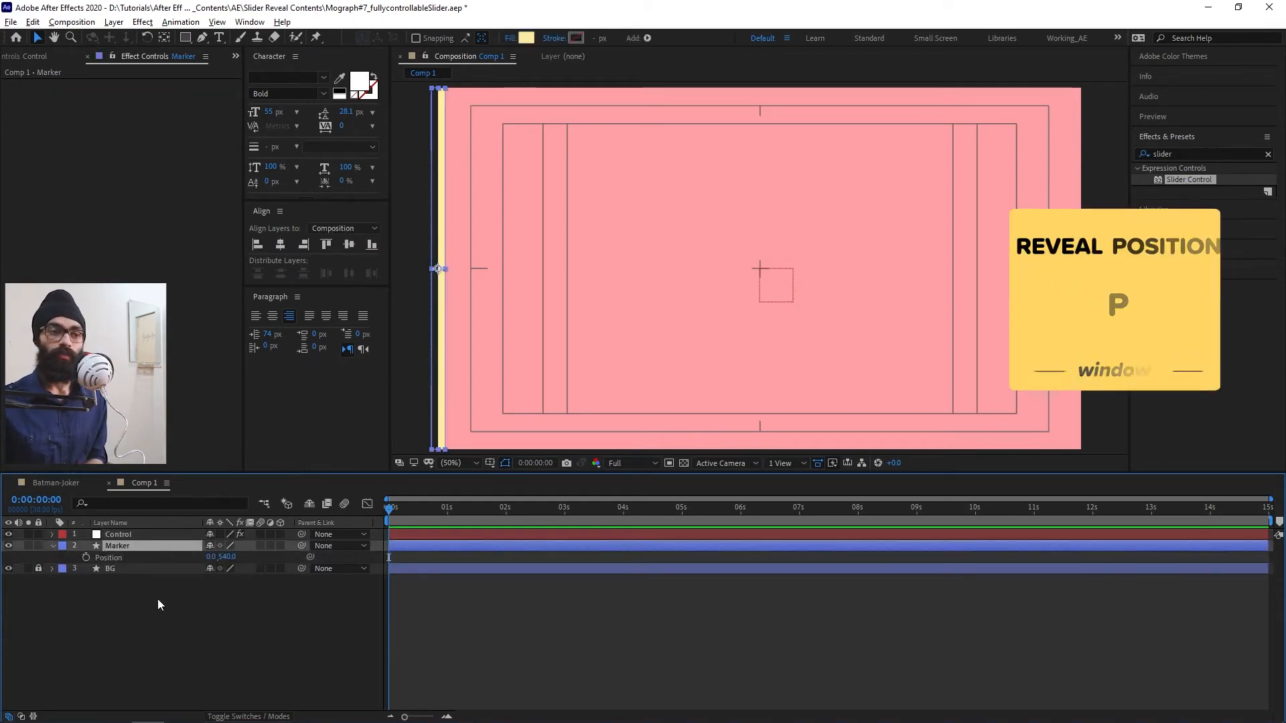
pyautogui.click(128, 558)
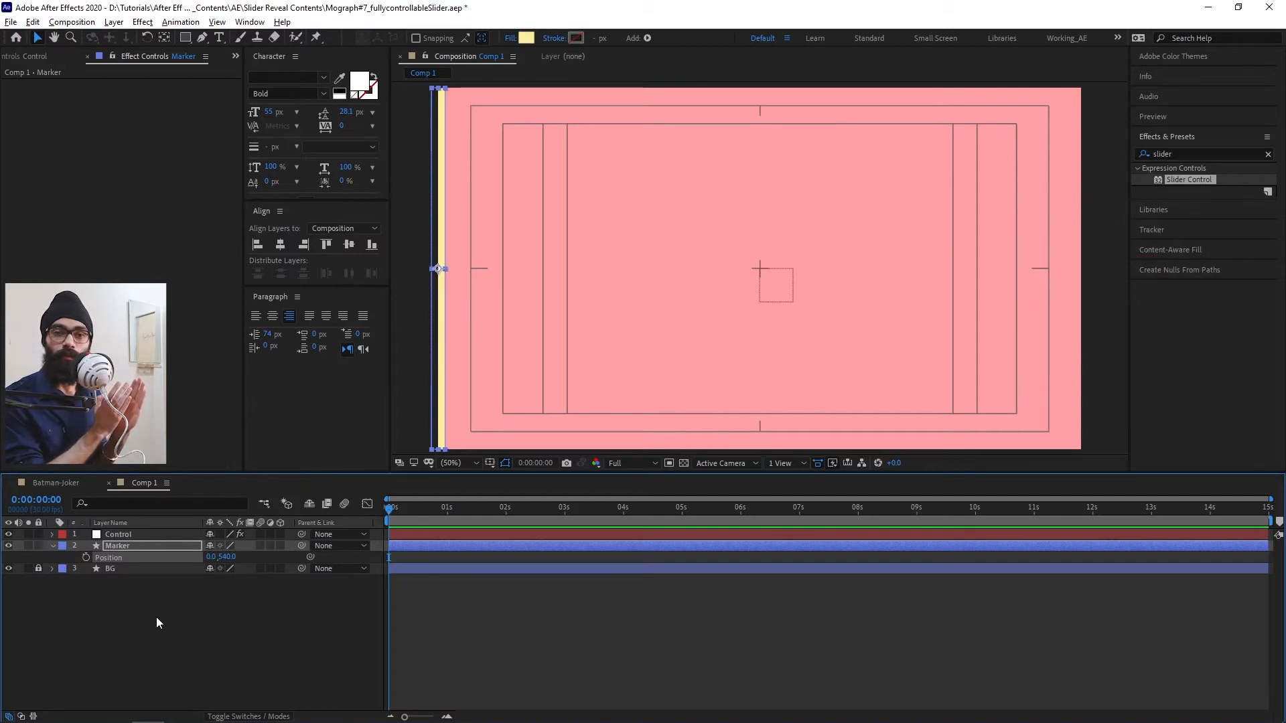
pyautogui.rightClick(139, 563)
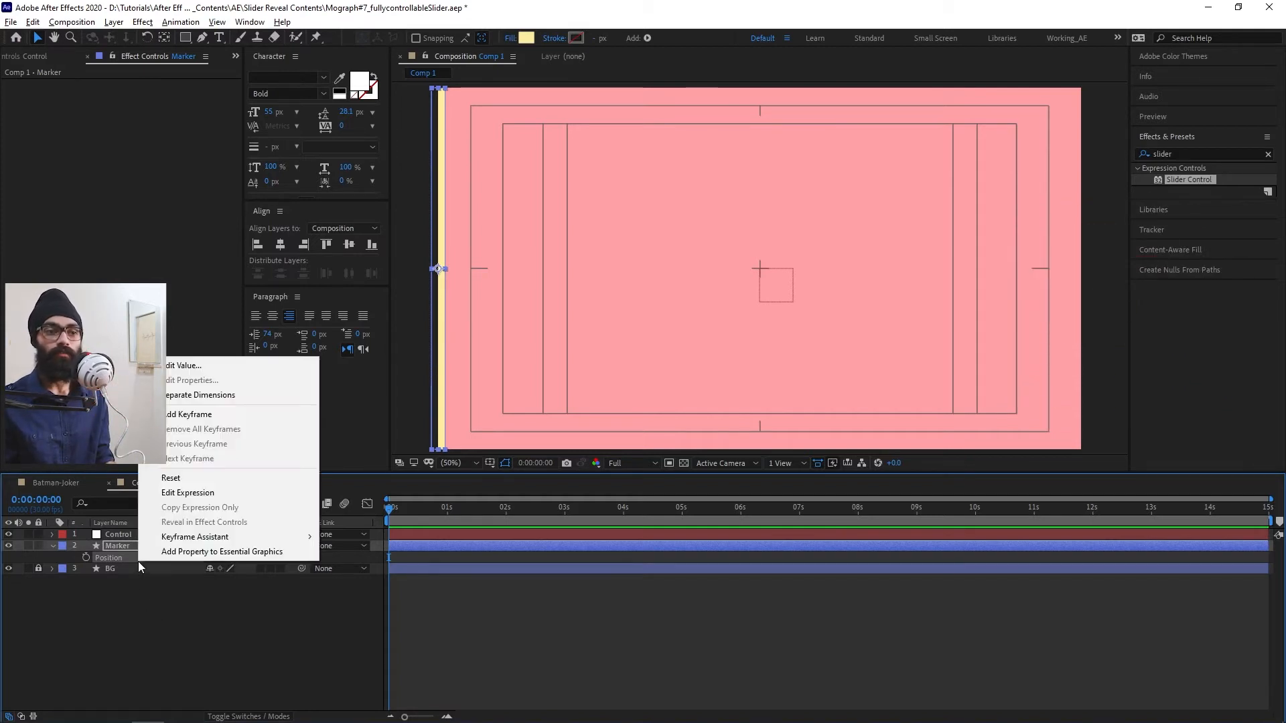
pyautogui.click(225, 395)
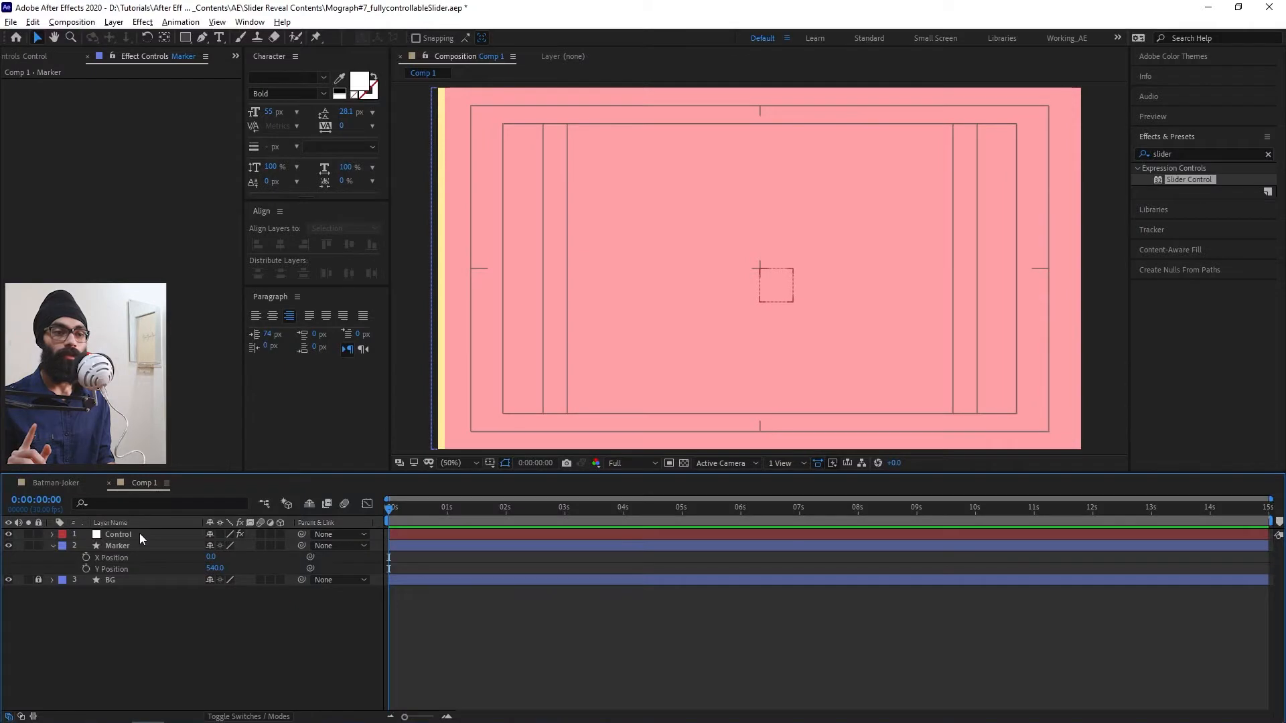
# Step: Lock the effect controls to the Control layer and link the Marker's X Position to its Slider with the expression pick whip
pyautogui.click(139, 533)
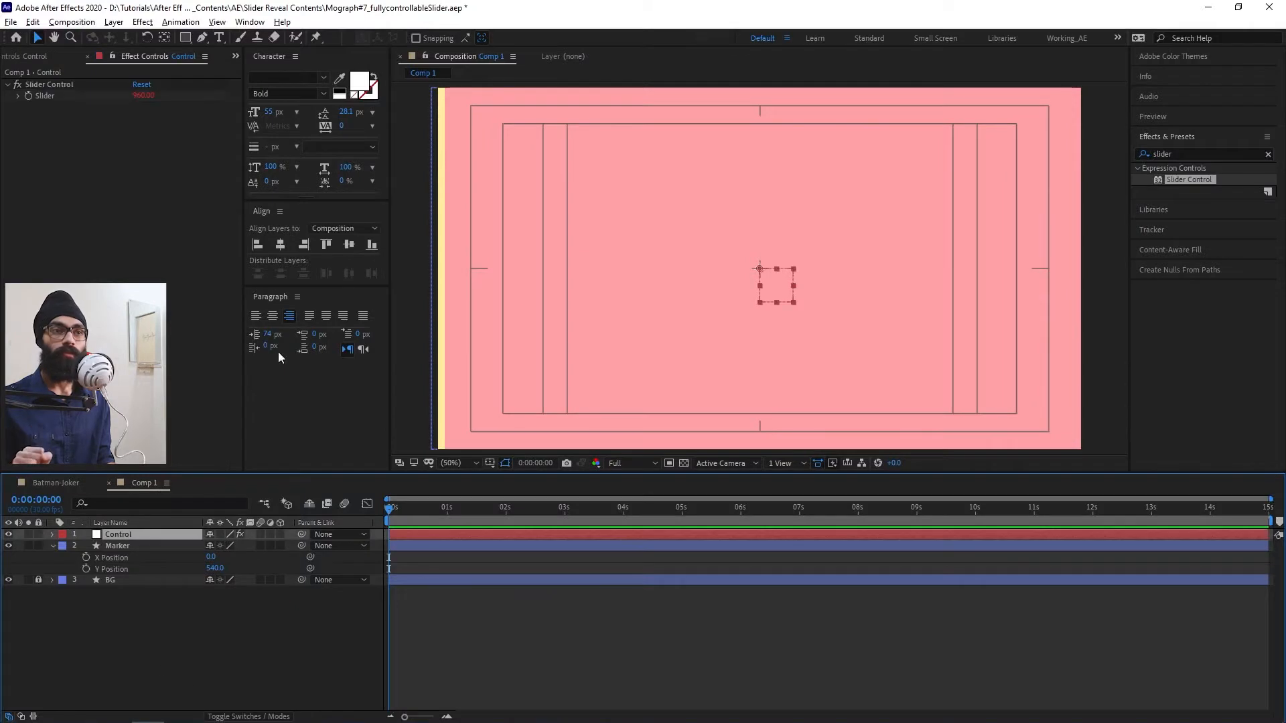
pyautogui.click(112, 58)
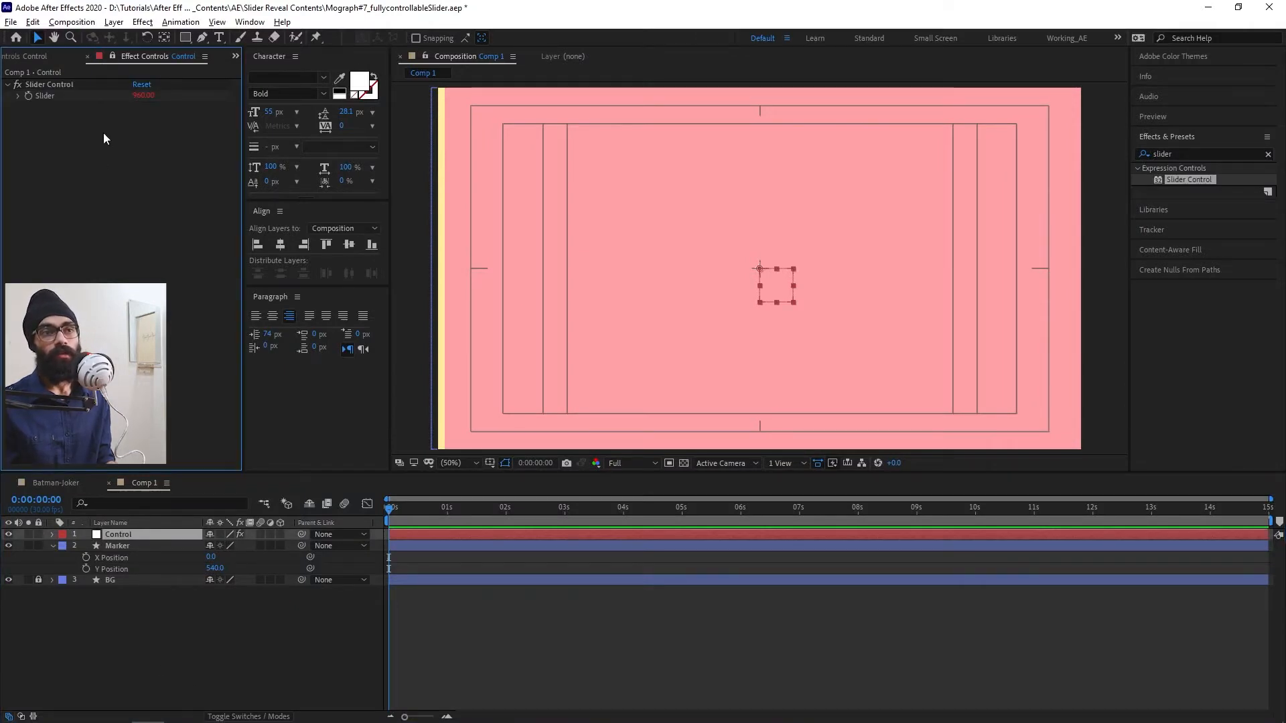
pyautogui.click(135, 546)
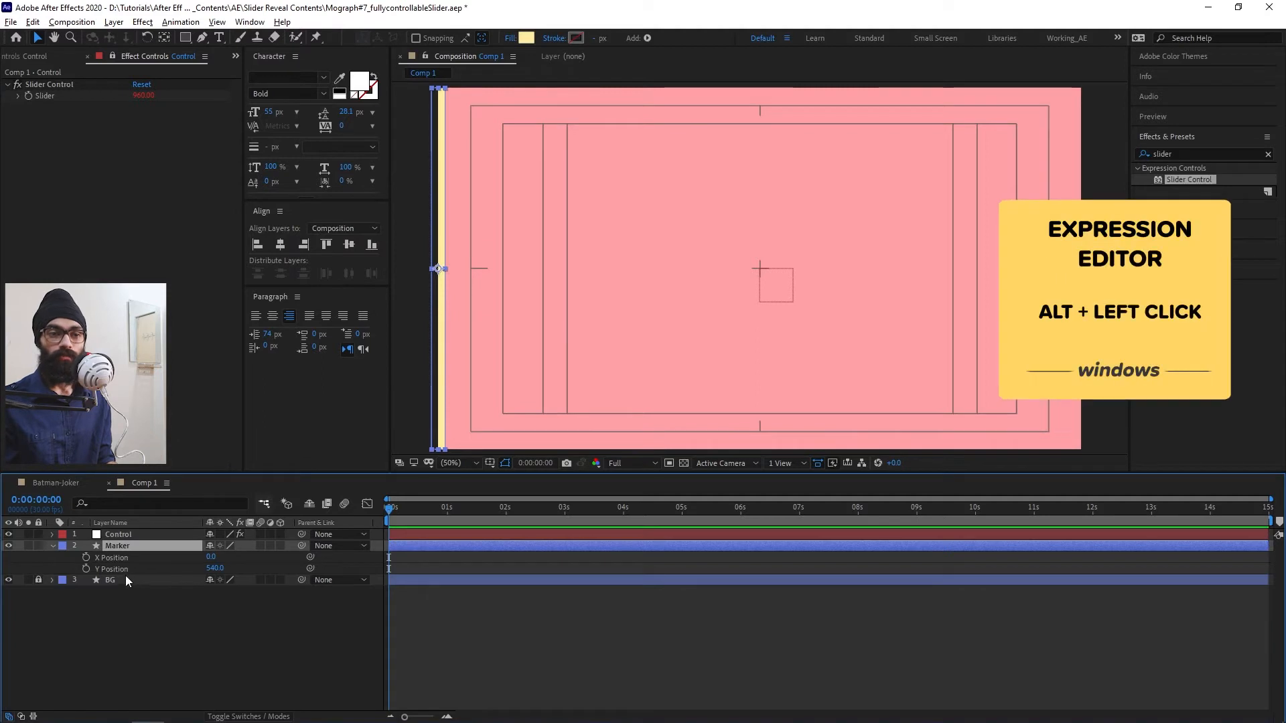
pyautogui.keyDown('alt'); pyautogui.click(86, 558); pyautogui.keyUp('alt')
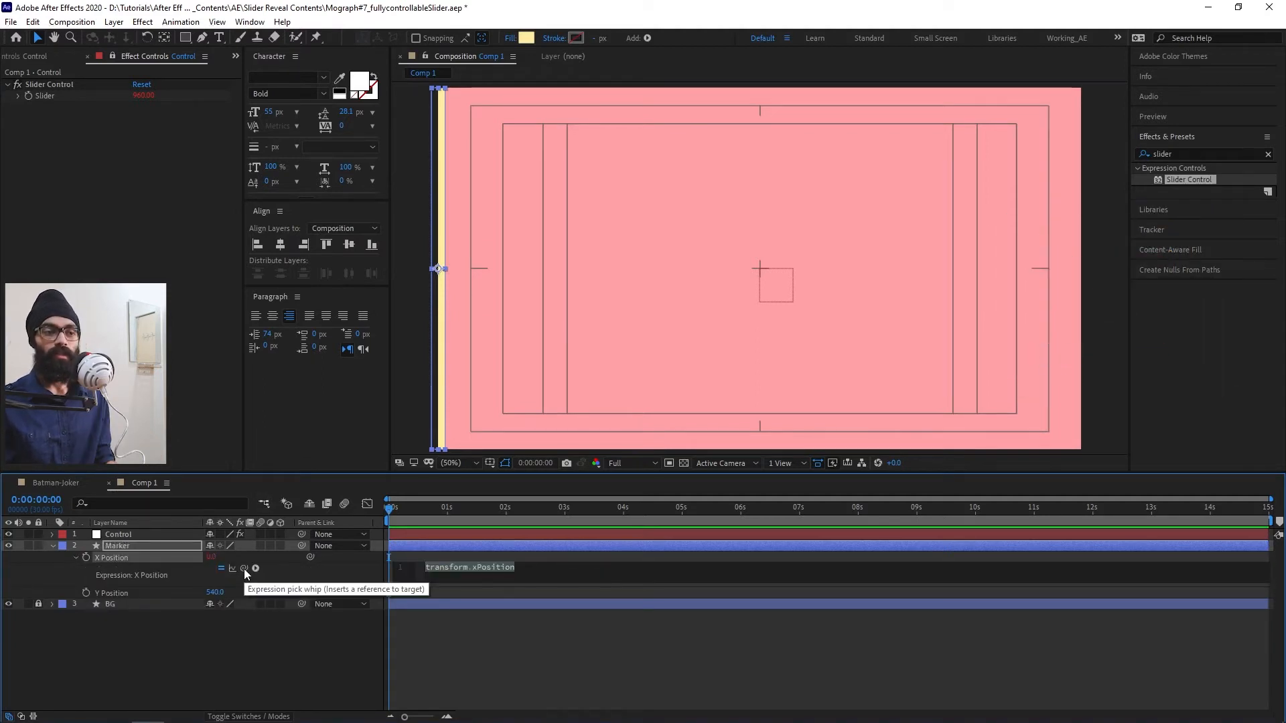
pyautogui.moveTo(244, 568); pyautogui.dragTo(46, 96)
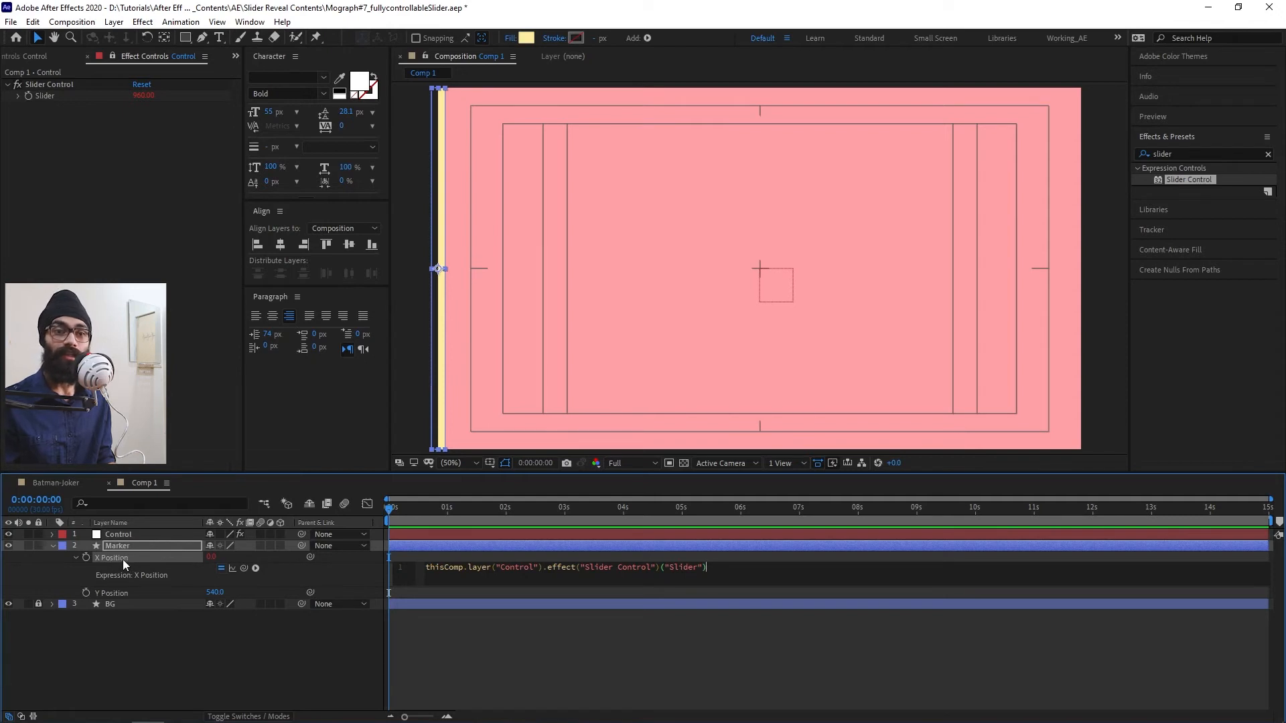
pyautogui.click(213, 616)
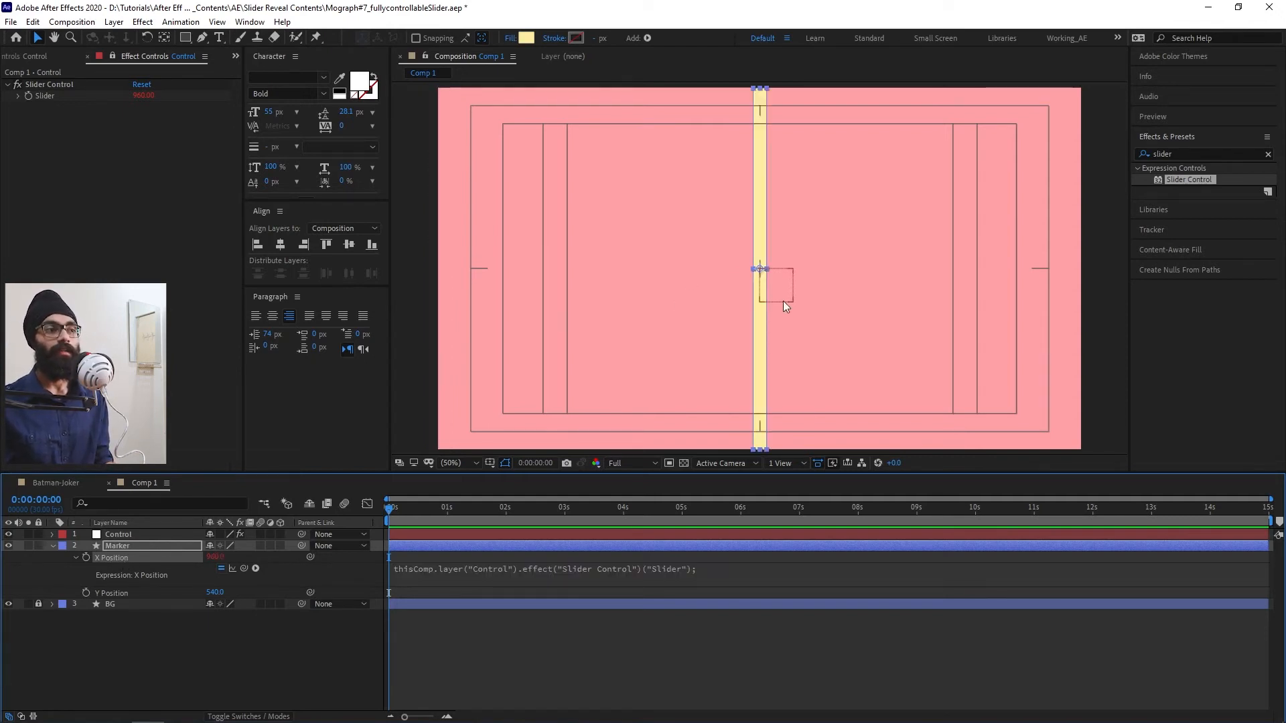
# Step: Test the linked marker at both ends by setting the Slider to 0 and 100
pyautogui.click(144, 97)
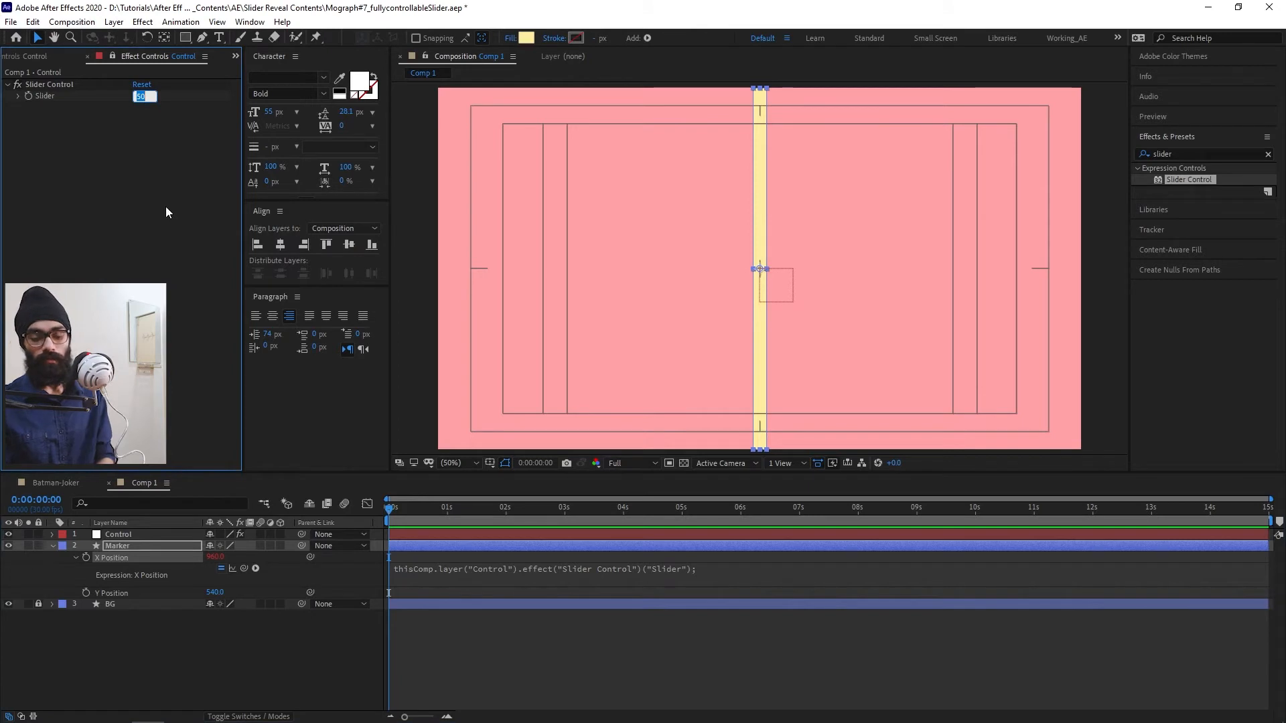
pyautogui.write('0')
pyautogui.press('Return')
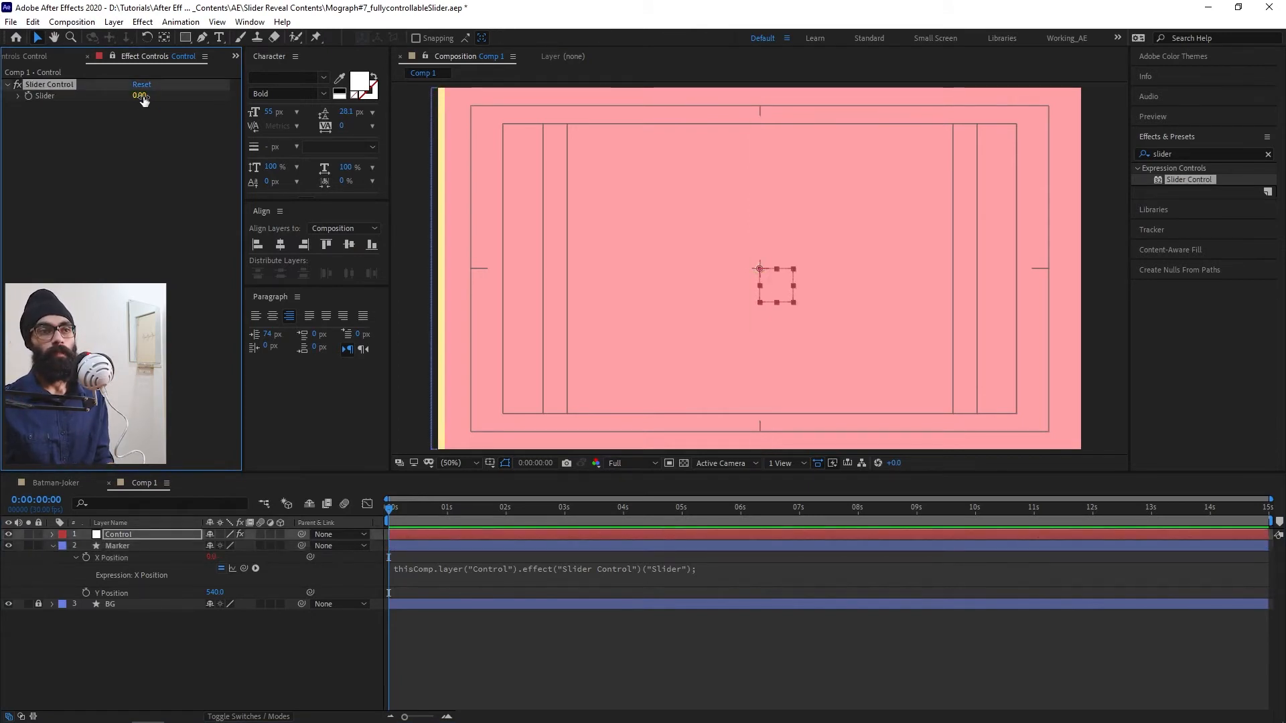
pyautogui.write('1920')
pyautogui.press('Return')
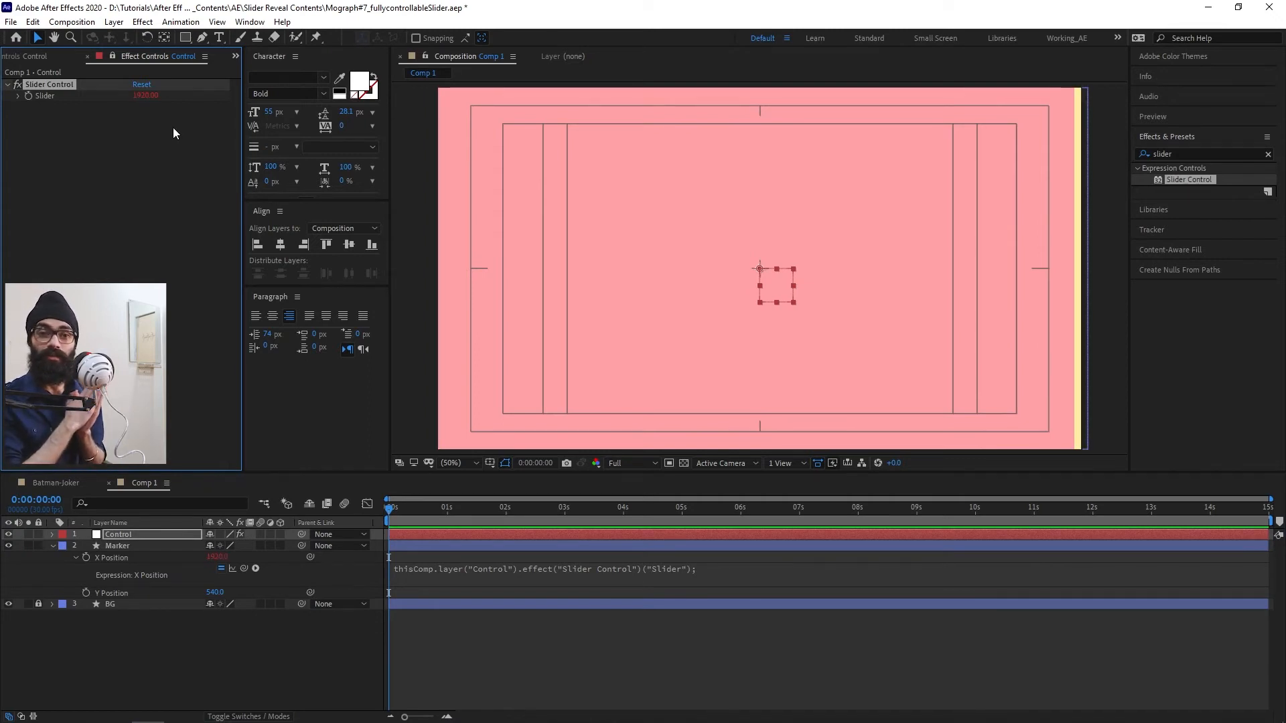
# Step: Set the Slider to 0 and scrub its value up and down to test the marker's movement limits
pyautogui.click(143, 96)
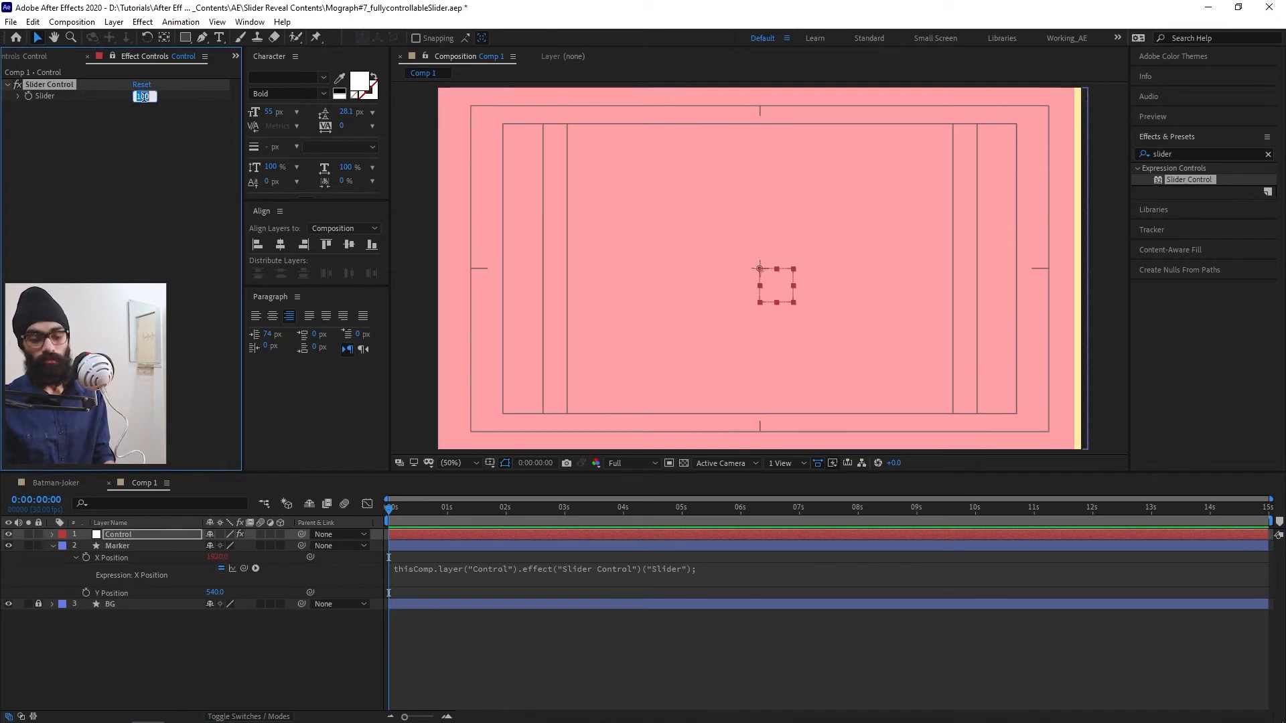
pyautogui.write('0')
pyautogui.press('Return')
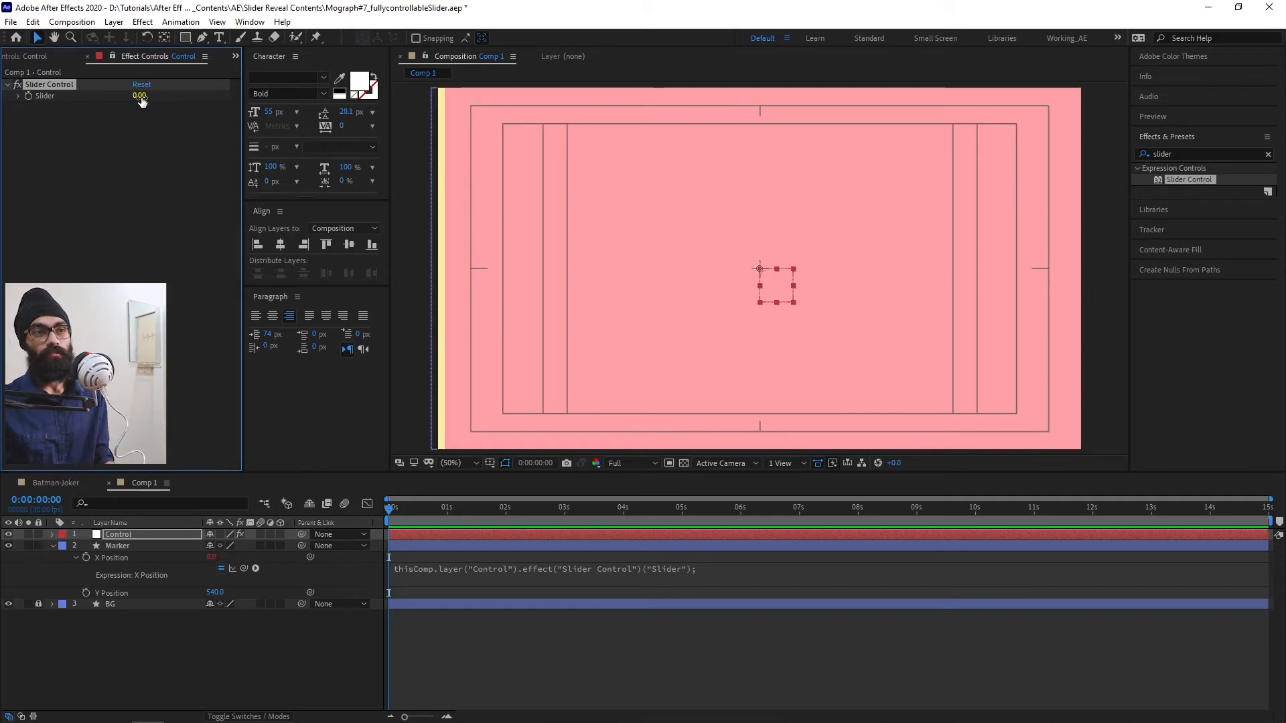
pyautogui.moveTo(141, 100)
pyautogui.mouseDown()
pyautogui.moveTo(214, 107)
pyautogui.moveTo(151, 119)
pyautogui.moveTo(162, 81)
pyautogui.moveTo(189, 106)
pyautogui.moveTo(184, 167)
pyautogui.moveTo(217, 25)
pyautogui.moveTo(154, 27)
pyautogui.moveTo(201, 27)
pyautogui.mouseUp()
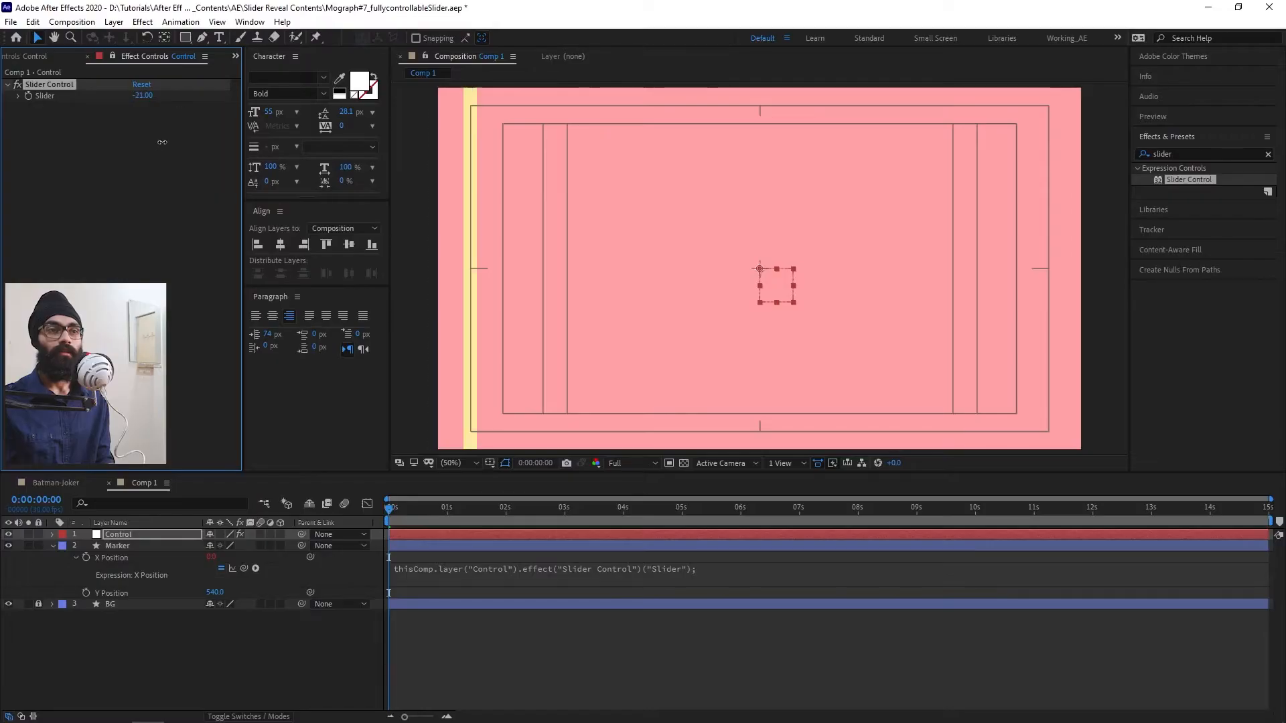
pyautogui.moveTo(168, 146); pyautogui.dragTo(147, 165)
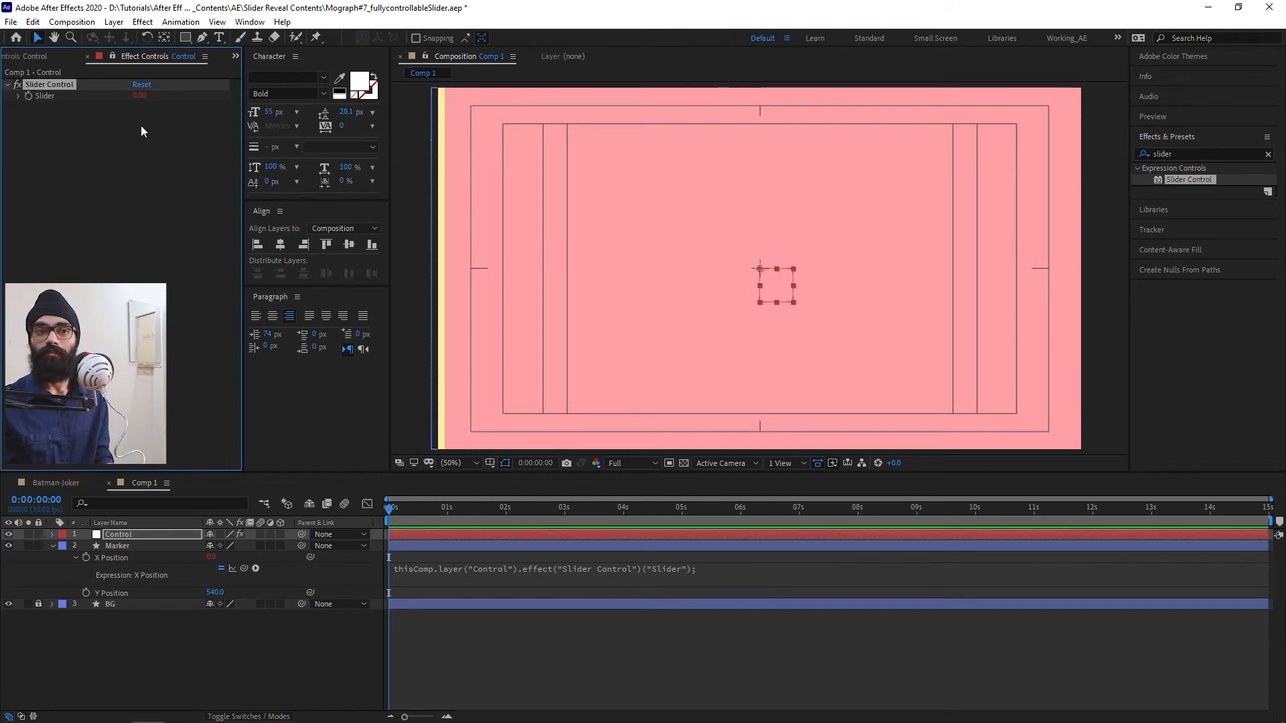
pyautogui.moveTo(139, 95); pyautogui.dragTo(151, 96)
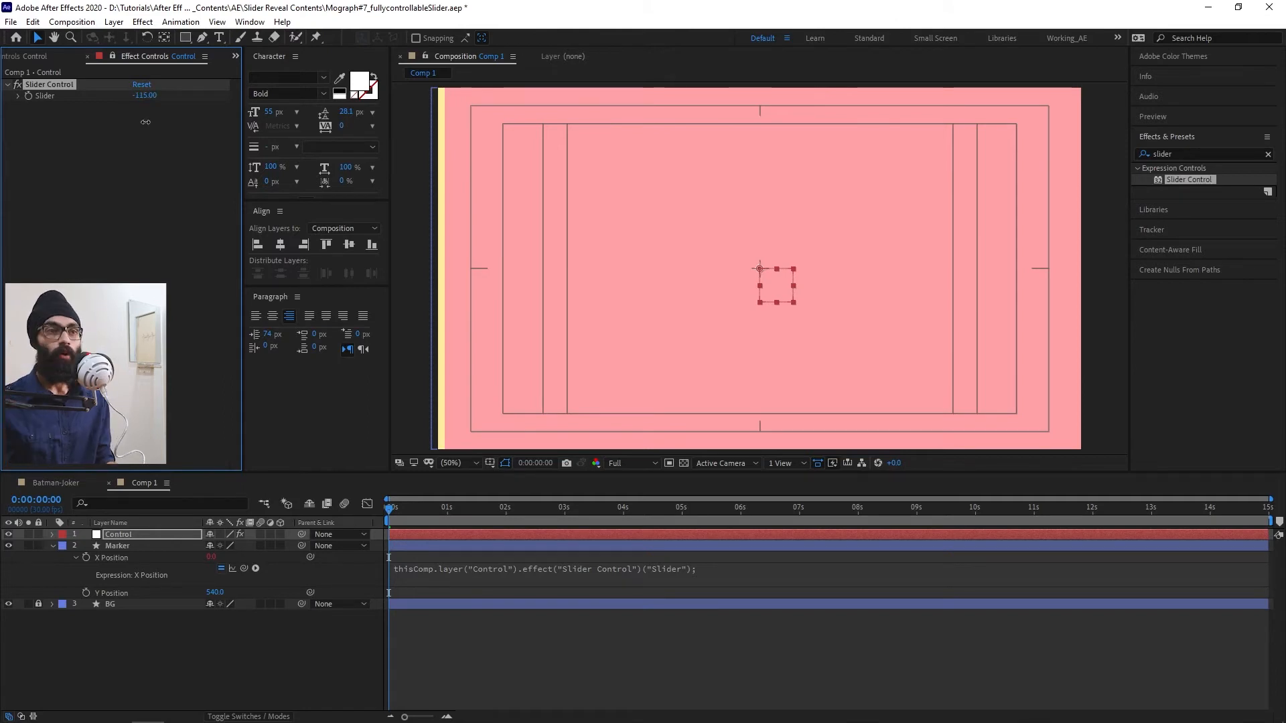
pyautogui.moveTo(152, 106); pyautogui.dragTo(193, 2)
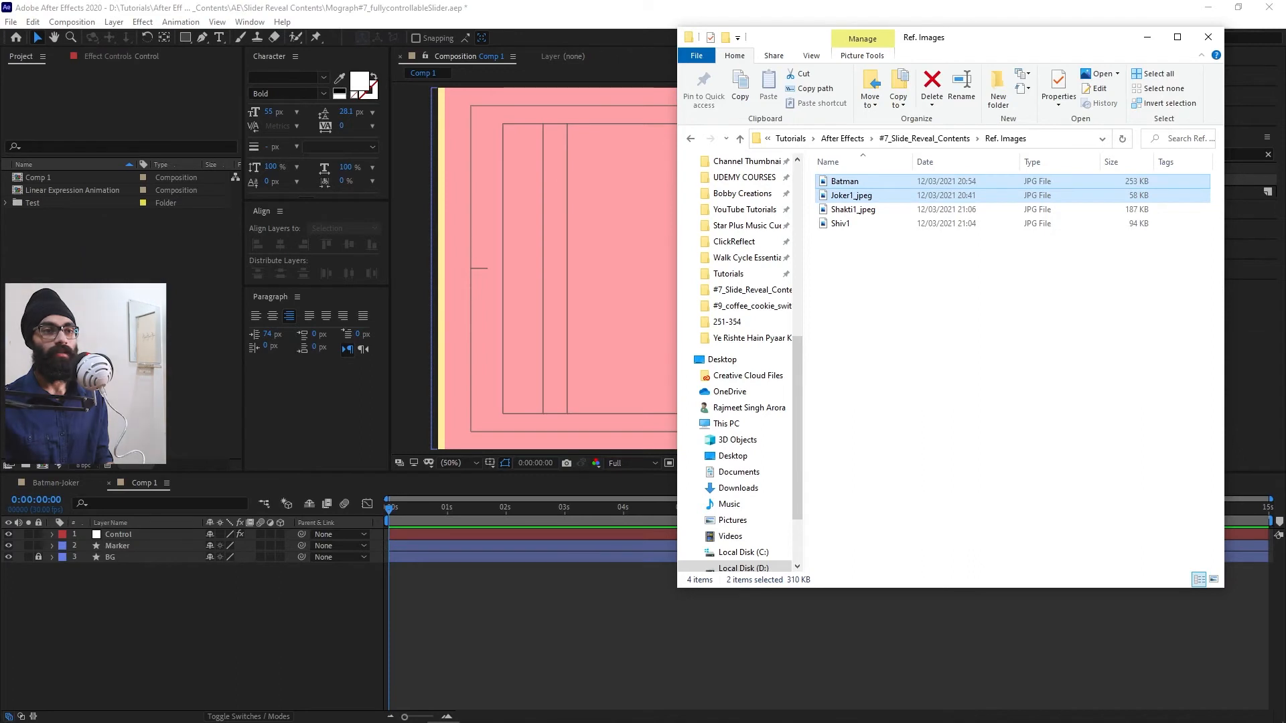
# Step: Import the Batman and Joker1_jpeg images and add both to Comp 1 above the Control layer, with the Batman layer hidden
pyautogui.click(214, 303)
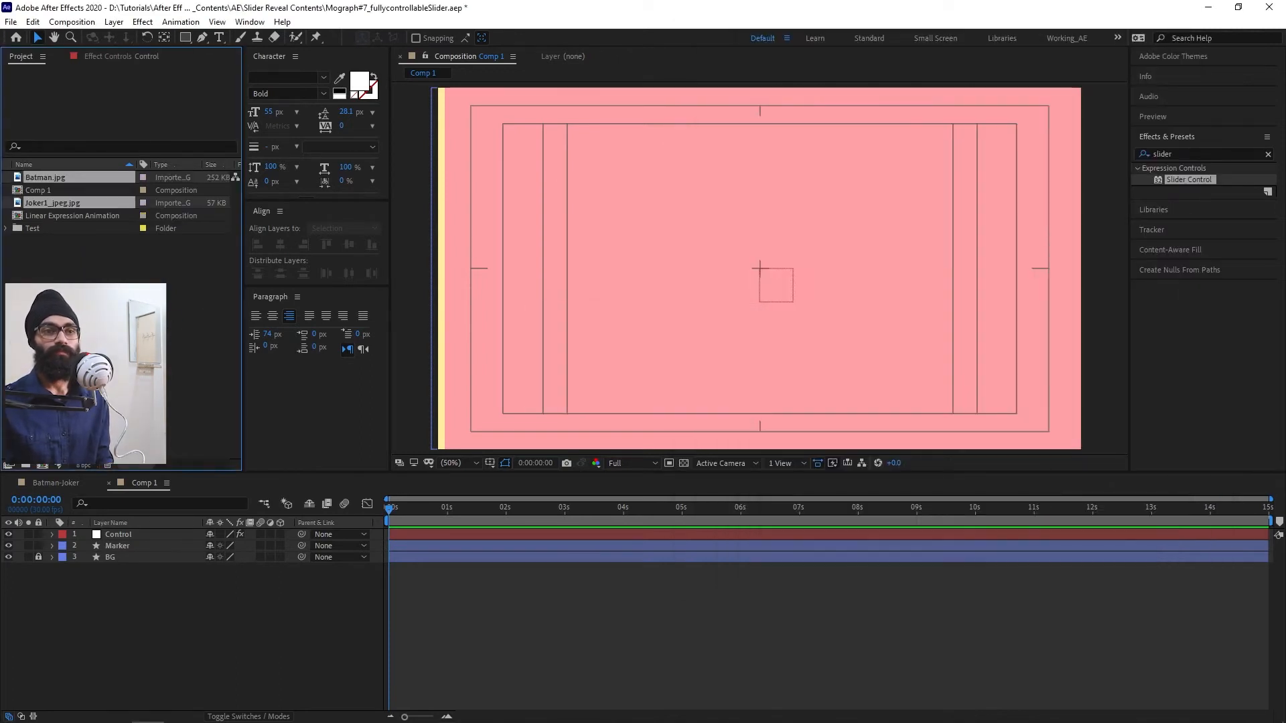
pyautogui.moveTo(58, 177); pyautogui.dragTo(124, 530)
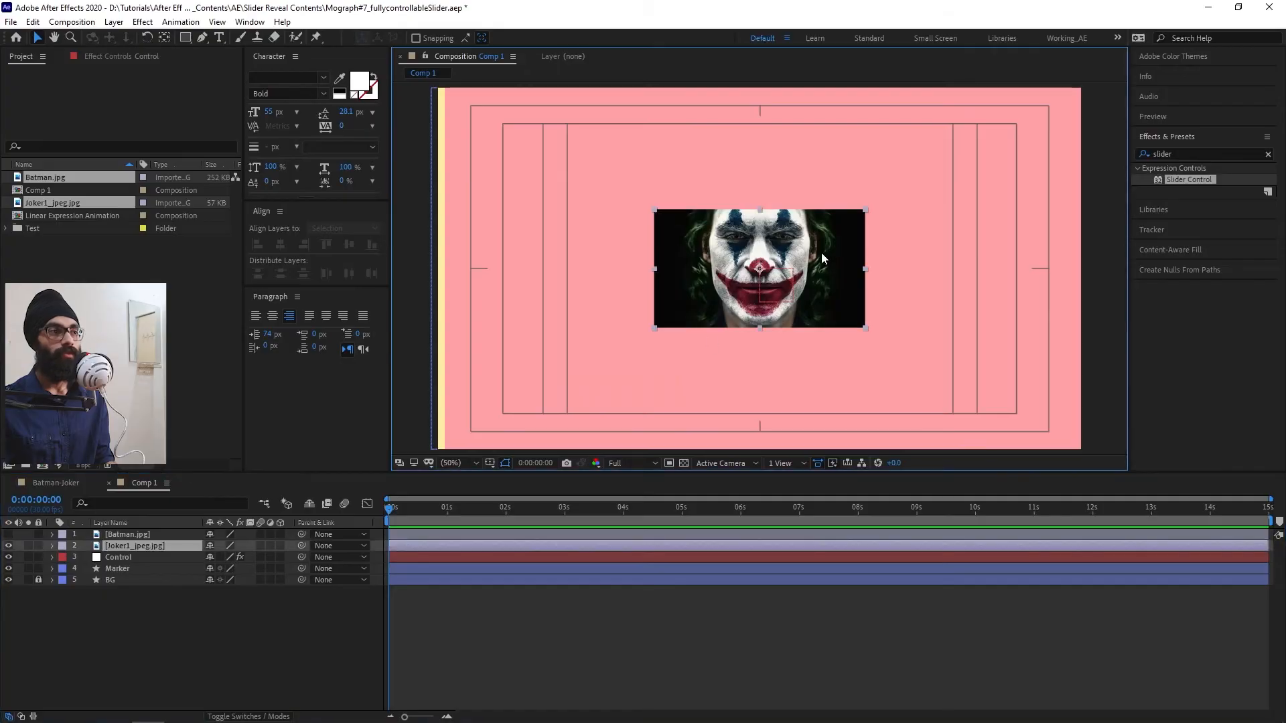
# Step: Scale up the Joker image layer until it fills the composition frame
pyautogui.click(821, 252)
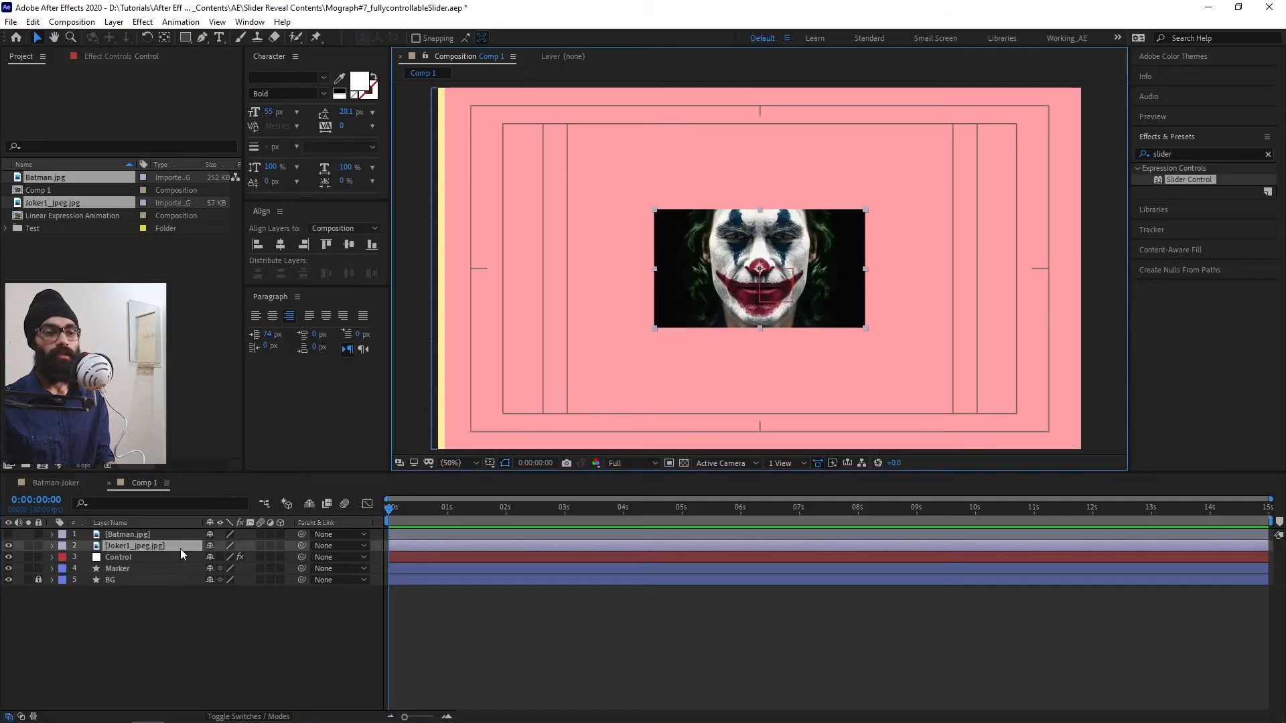
pyautogui.press('s')
pyautogui.moveTo(223, 565); pyautogui.dragTo(279, 467)
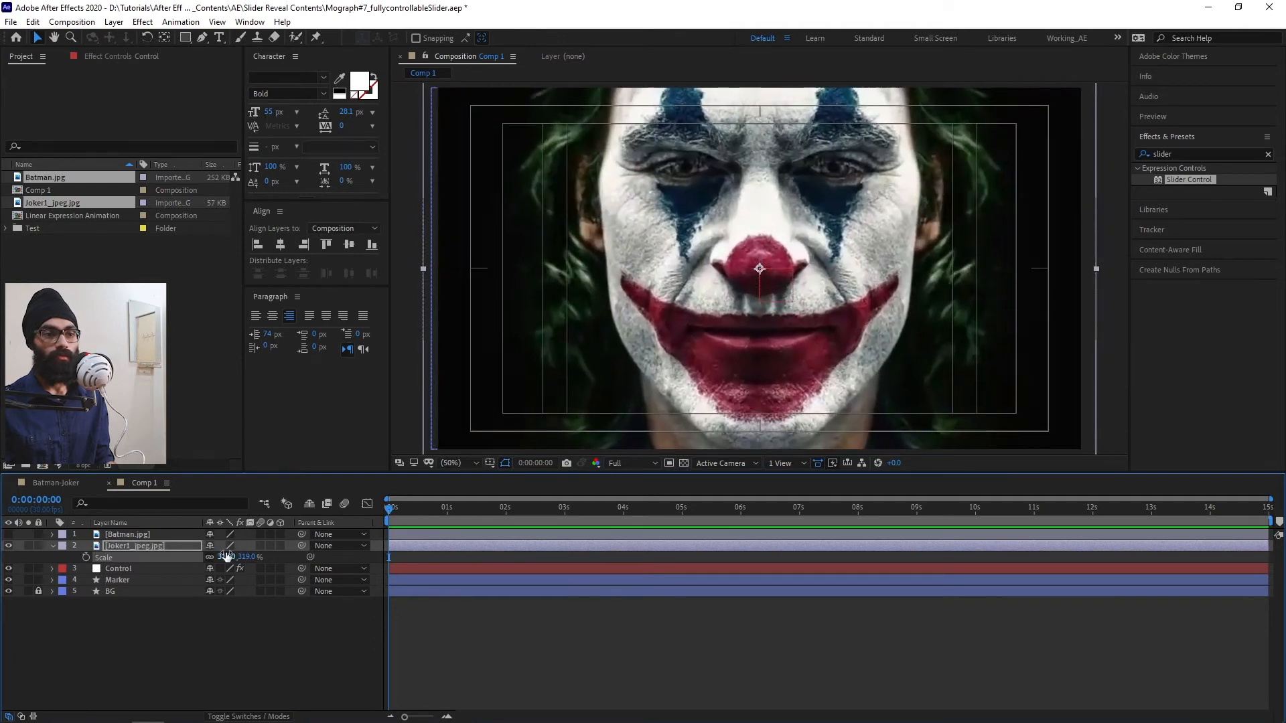
pyautogui.press('Return')
# Step: Set the Joker layer's Opacity to 30% and lock the layer
pyautogui.write('t')
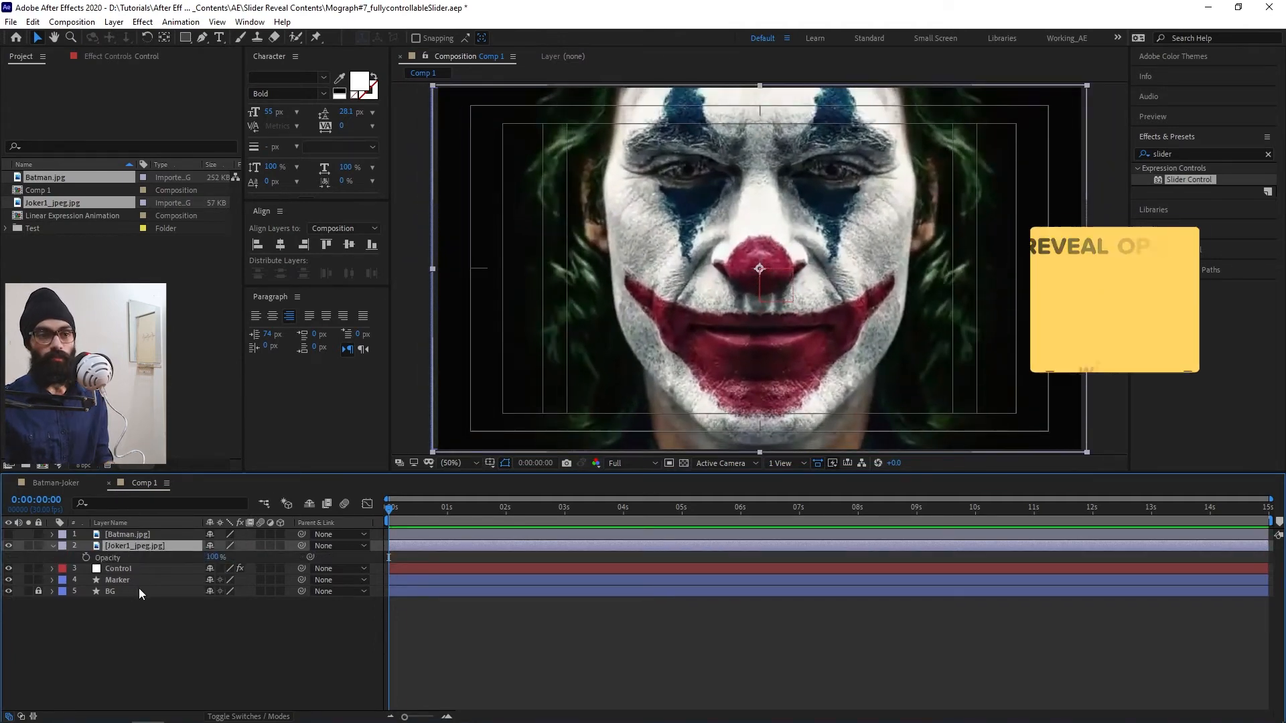
pyautogui.write('30')
pyautogui.click(53, 546)
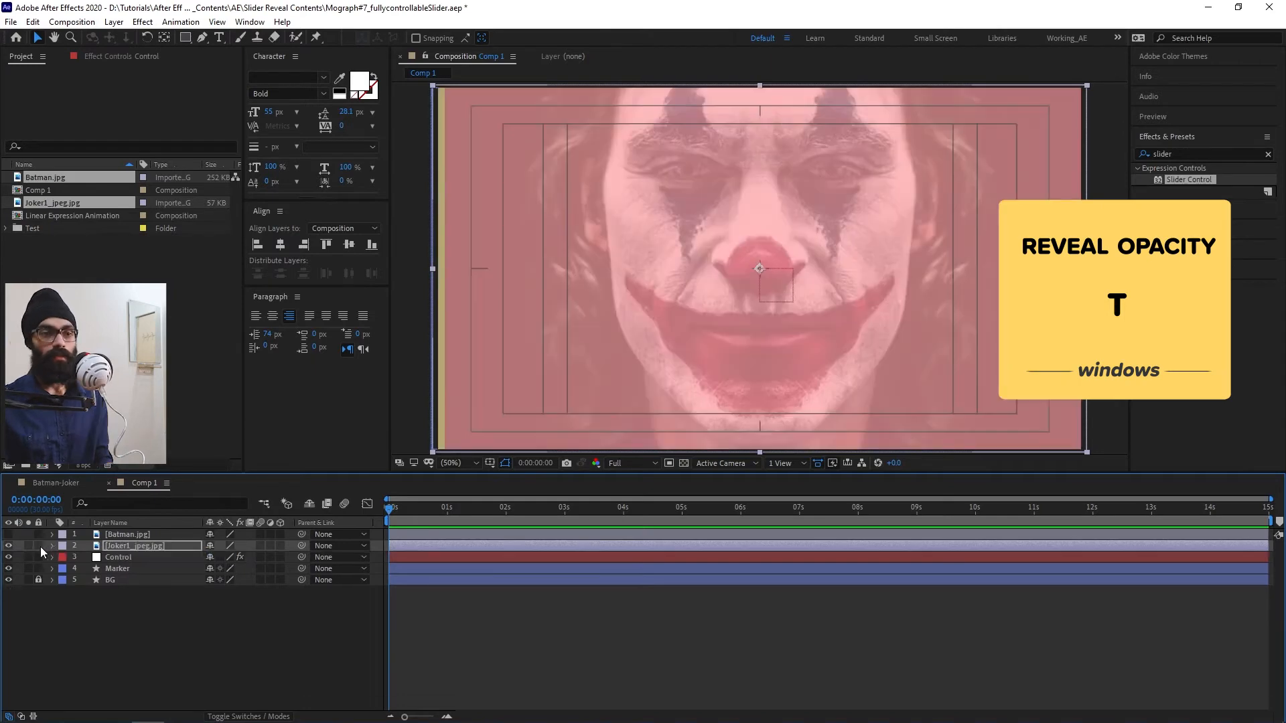
pyautogui.click(39, 546)
# Step: Make the Batman layer visible and move it below the Joker layer in the stack
pyautogui.click(8, 534)
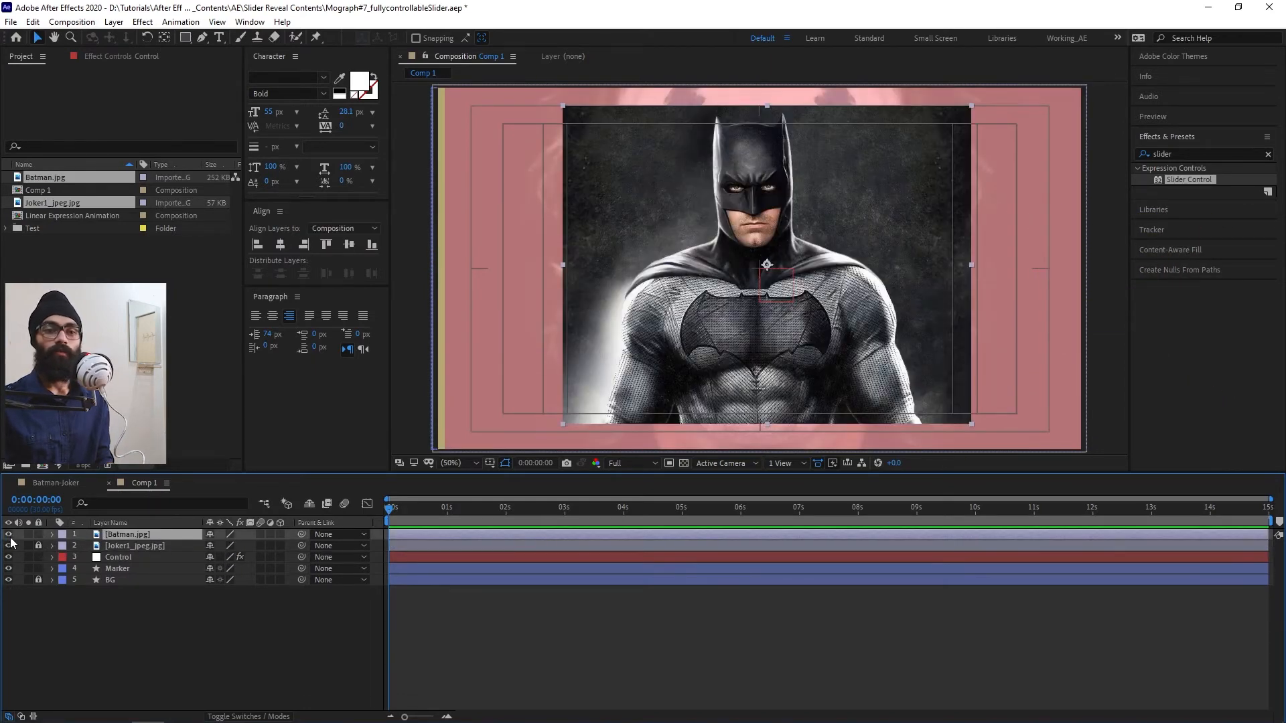
pyautogui.moveTo(145, 540); pyautogui.dragTo(145, 547)
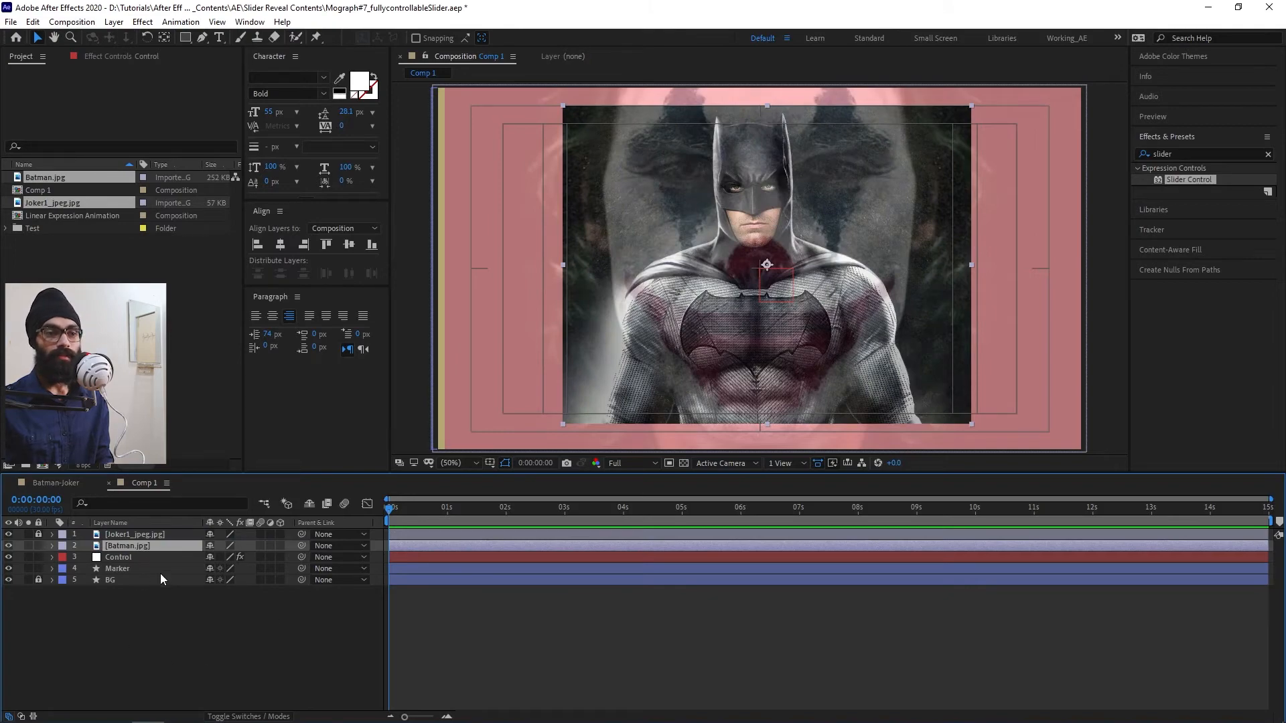
# Step: Scale up and reposition the Batman image so its face lines up with the Joker's face
pyautogui.press('s')
pyautogui.moveTo(226, 556); pyautogui.dragTo(339, 557)
pyautogui.moveTo(834, 257); pyautogui.dragTo(859, 429)
pyautogui.moveTo(228, 558); pyautogui.dragTo(284, 525)
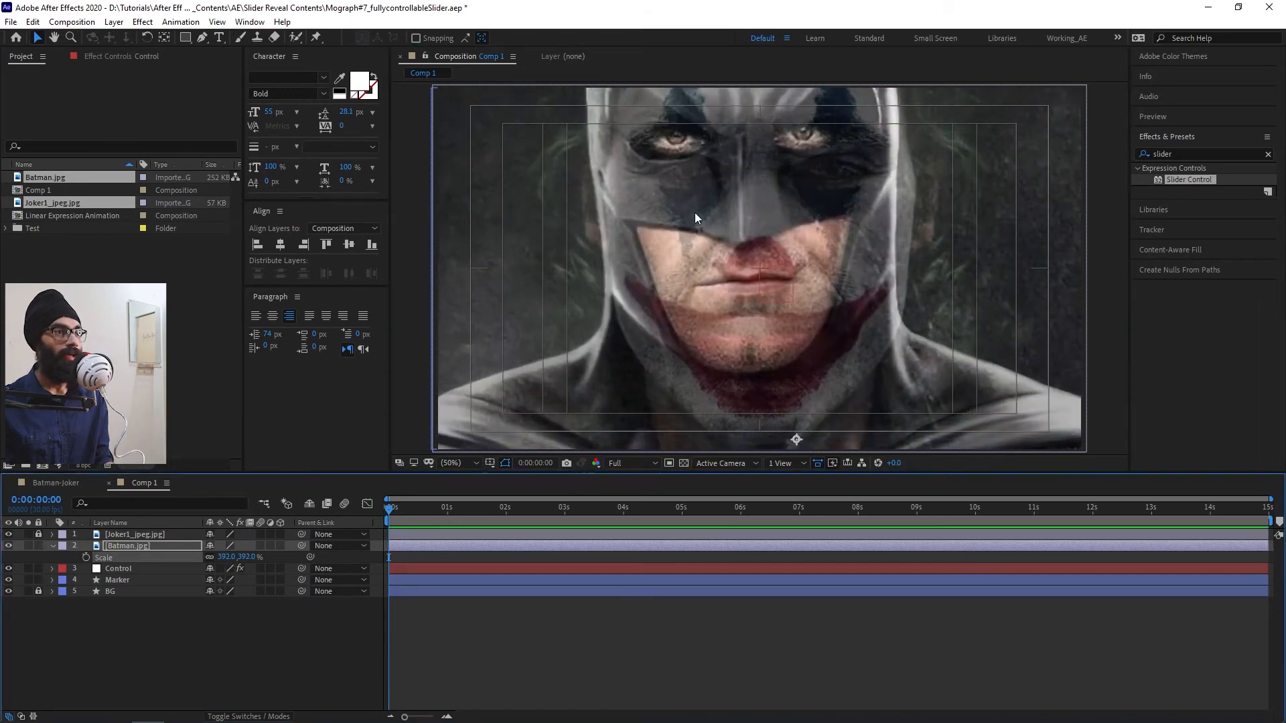
pyautogui.moveTo(694, 211); pyautogui.dragTo(720, 248)
pyautogui.moveTo(224, 557); pyautogui.dragTo(281, 540)
pyautogui.moveTo(804, 298); pyautogui.dragTo(810, 350)
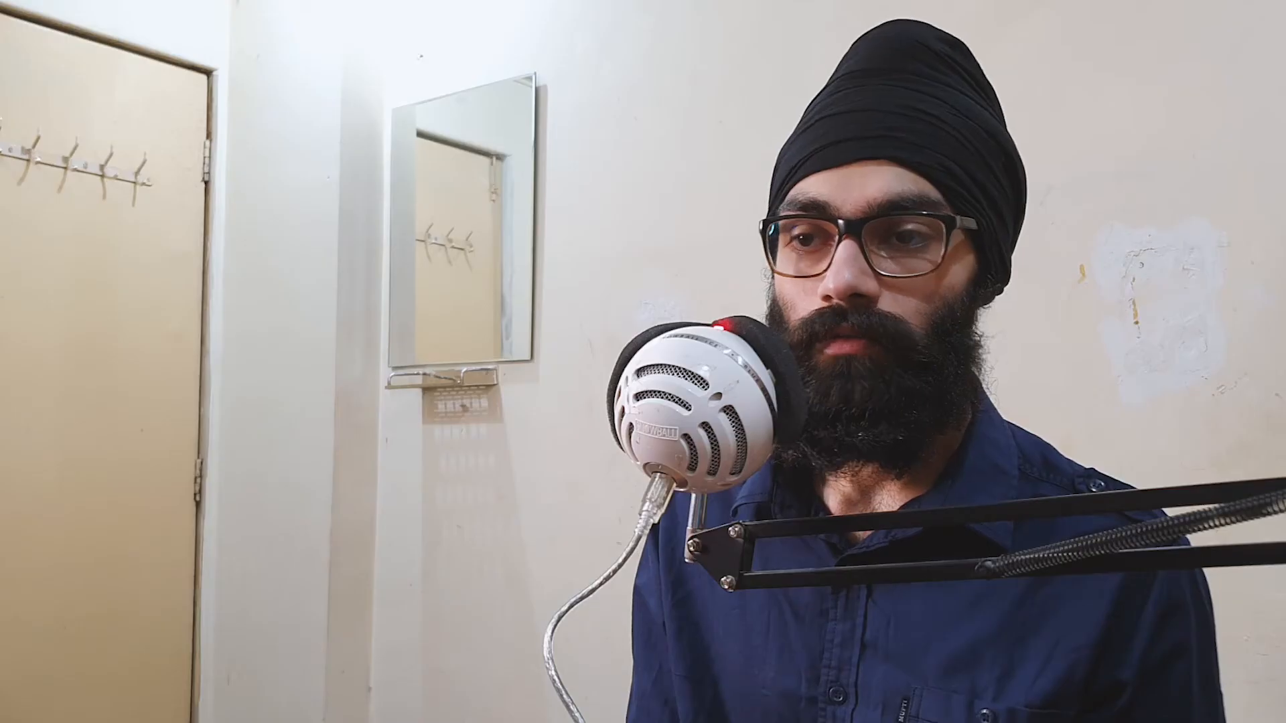
# Step: Set the Batman layer's Scale to 480%
pyautogui.click(227, 557)
pyautogui.write('480')
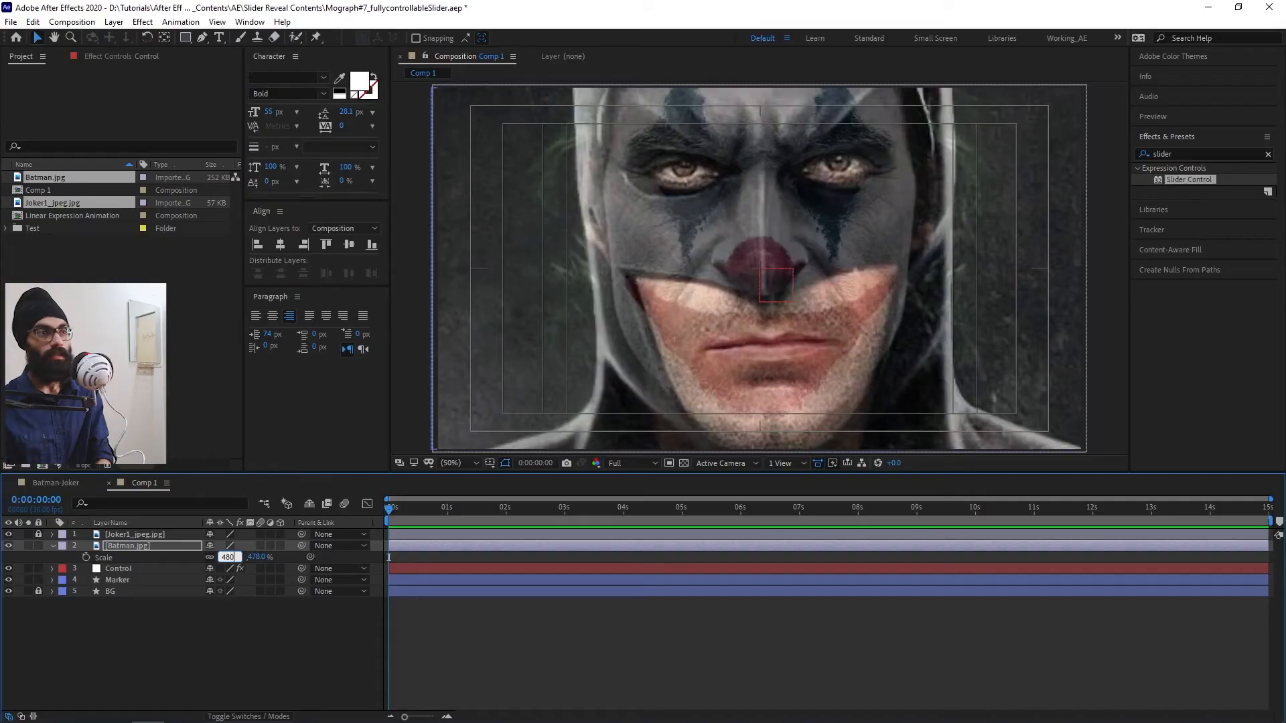
pyautogui.press('Return')
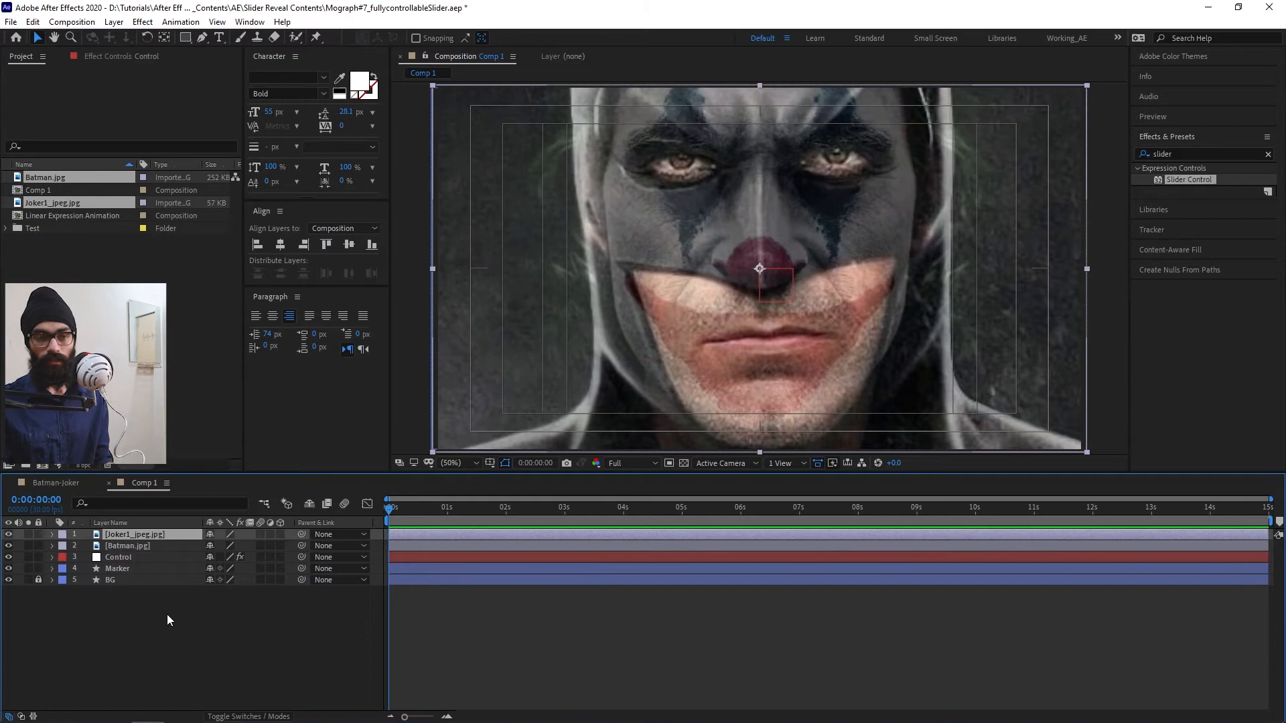
# Step: Restore the Joker layer to full opacity and pre-compose it under the name Content, leaving all attributes in Comp 1
pyautogui.press('t')
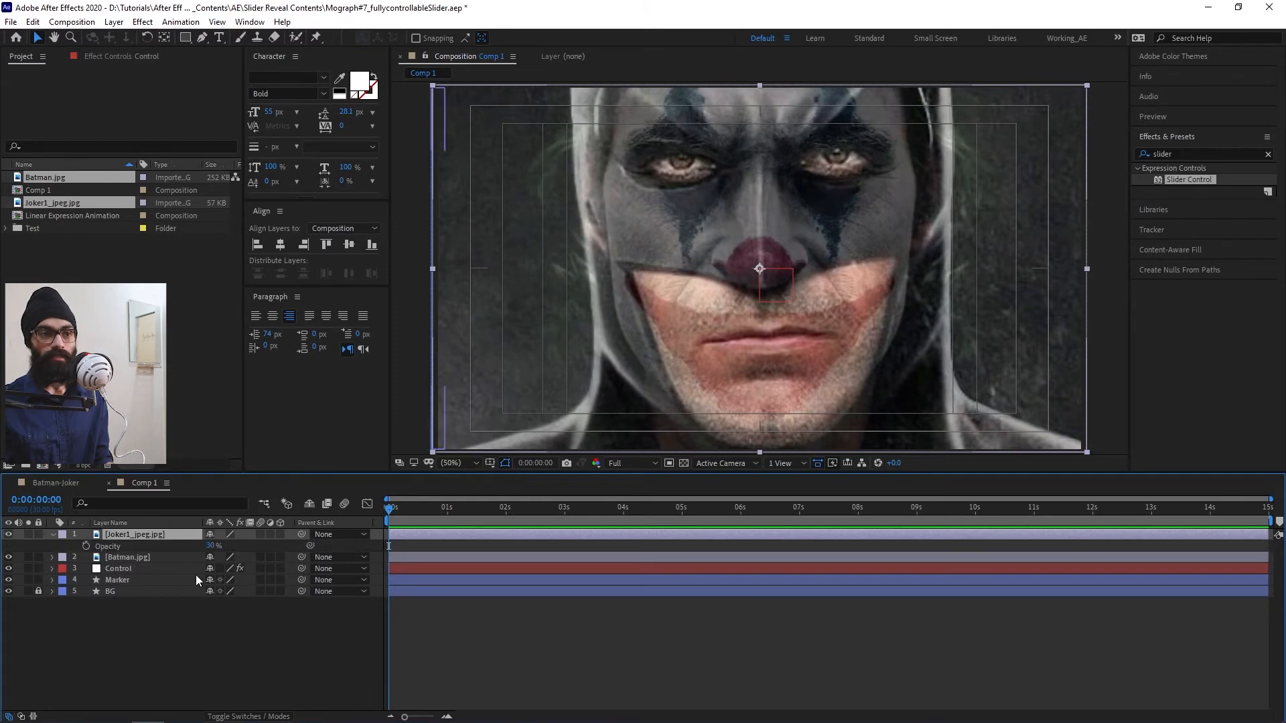
pyautogui.moveTo(211, 548); pyautogui.dragTo(280, 447)
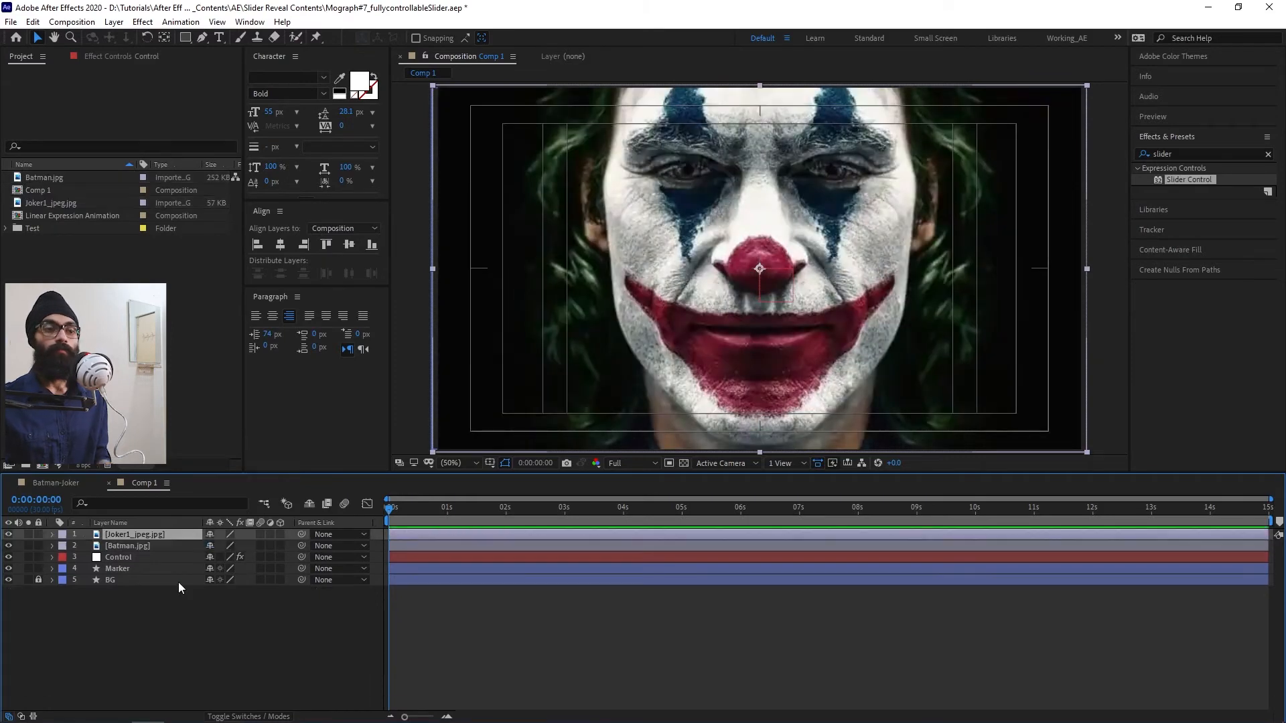
pyautogui.hotkey('ctrl', 'shift', 'c')
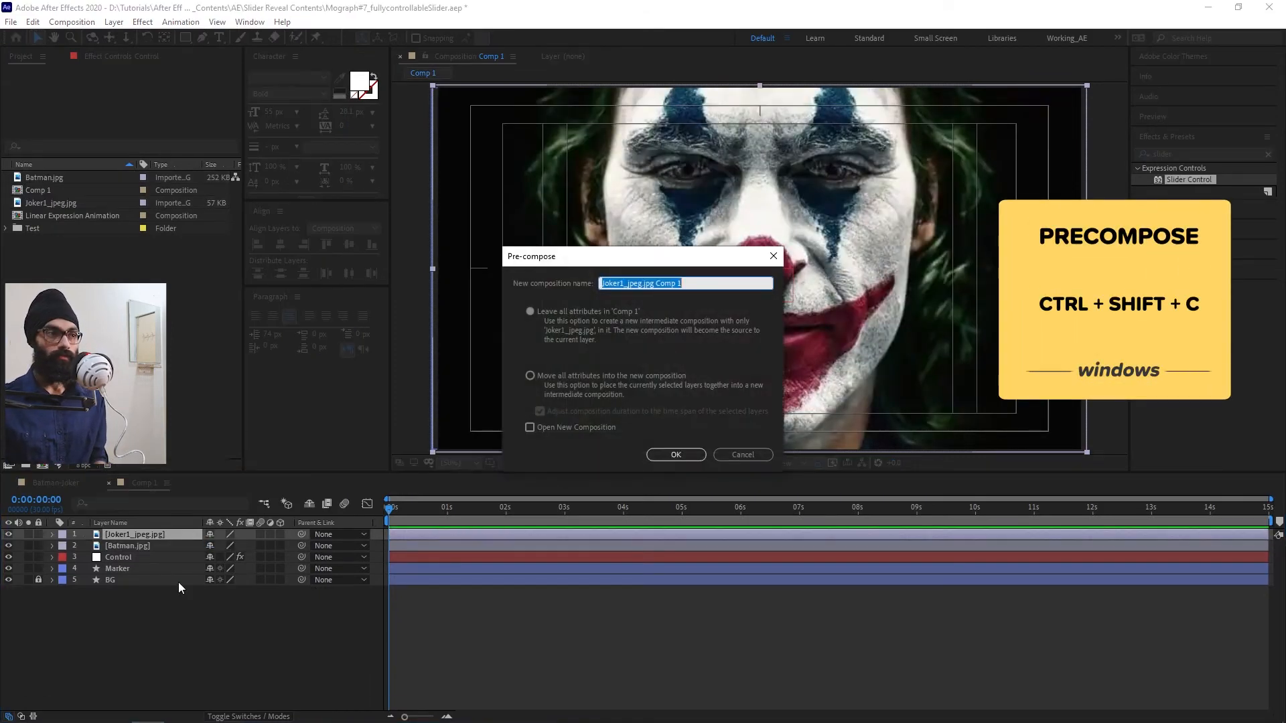
pyautogui.write('Content')
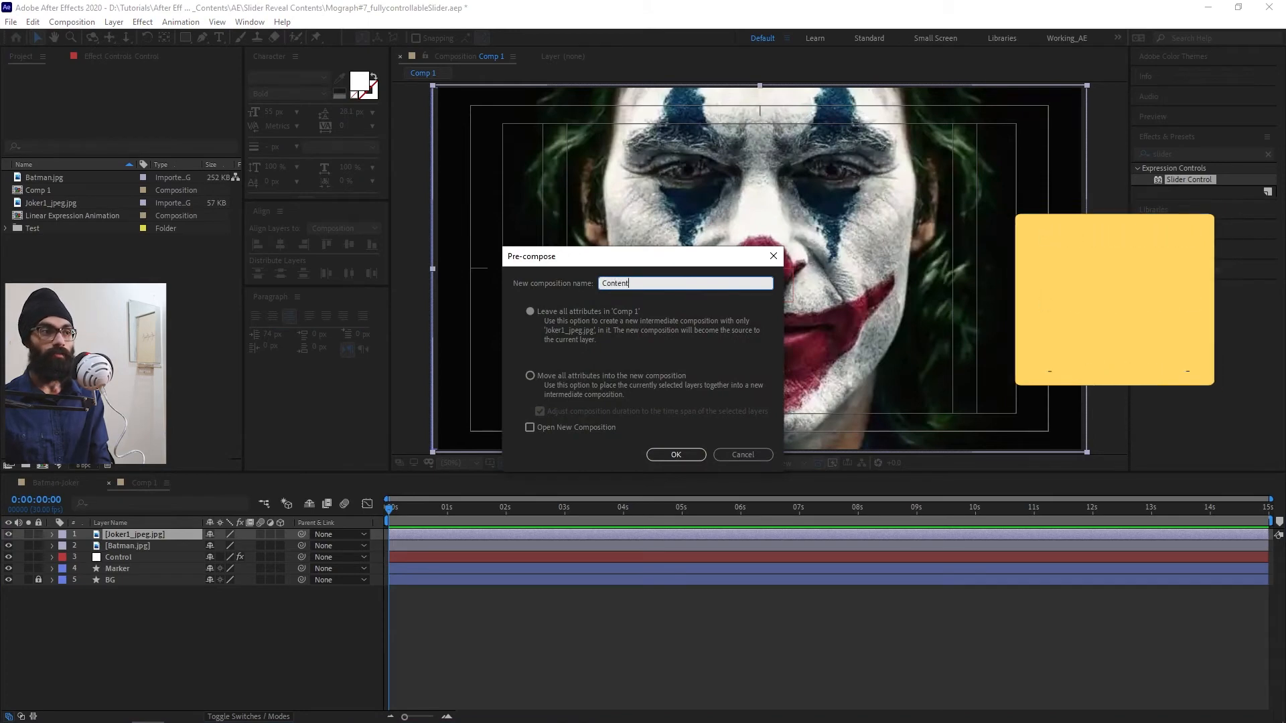
pyautogui.press('Return')
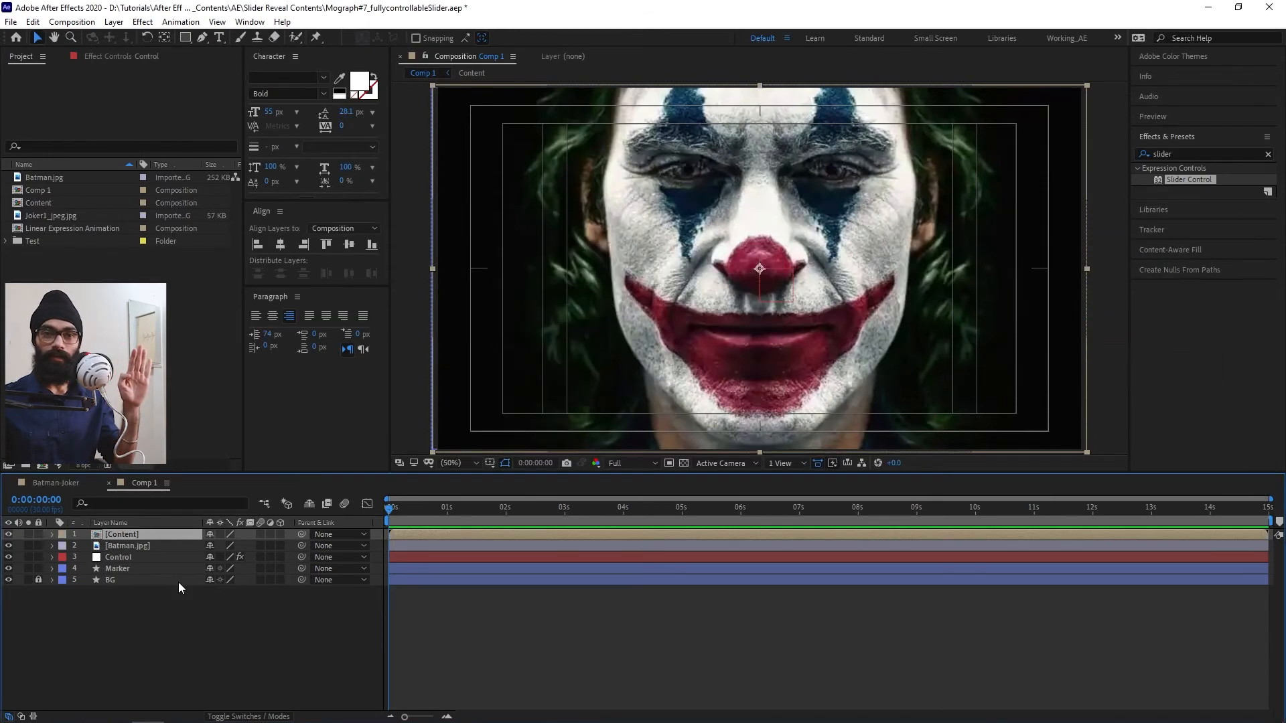
# Step: Pre-compose the Batman layer as Reveal, and move the Content and Reveal layers beneath the BG layer
pyautogui.click(138, 546)
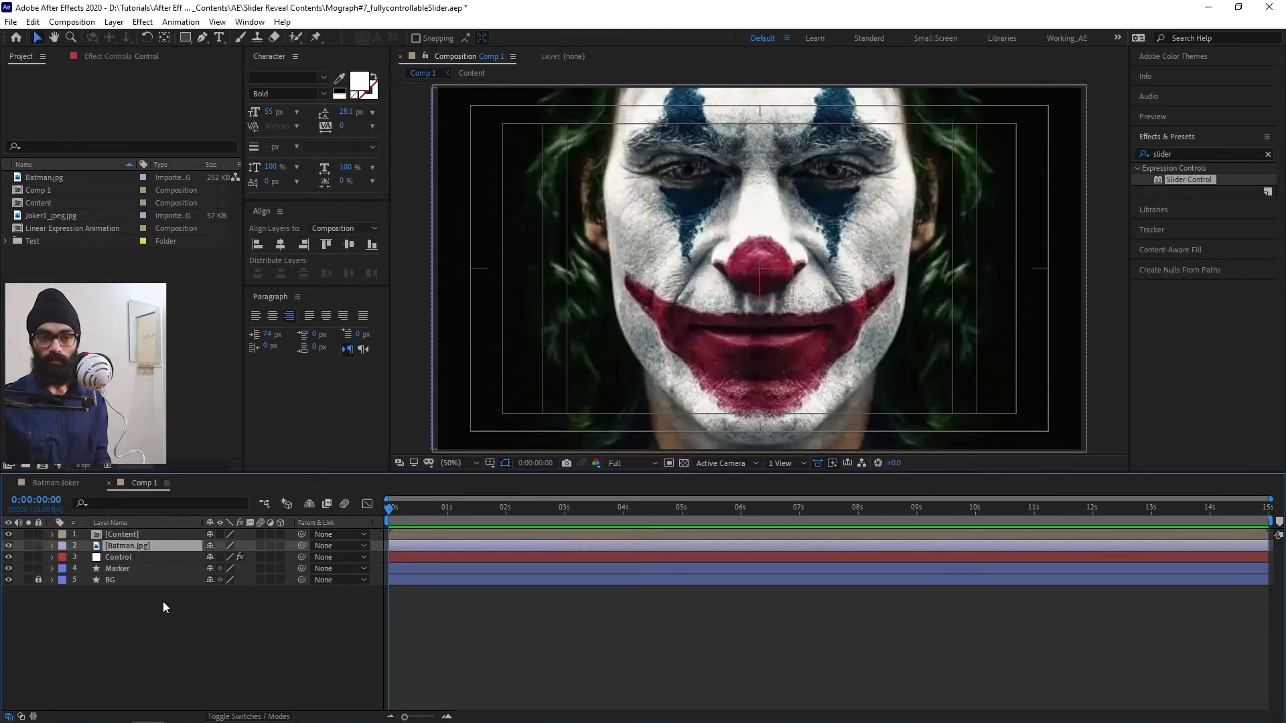
pyautogui.hotkey('ctrl', 'shift', 'c')
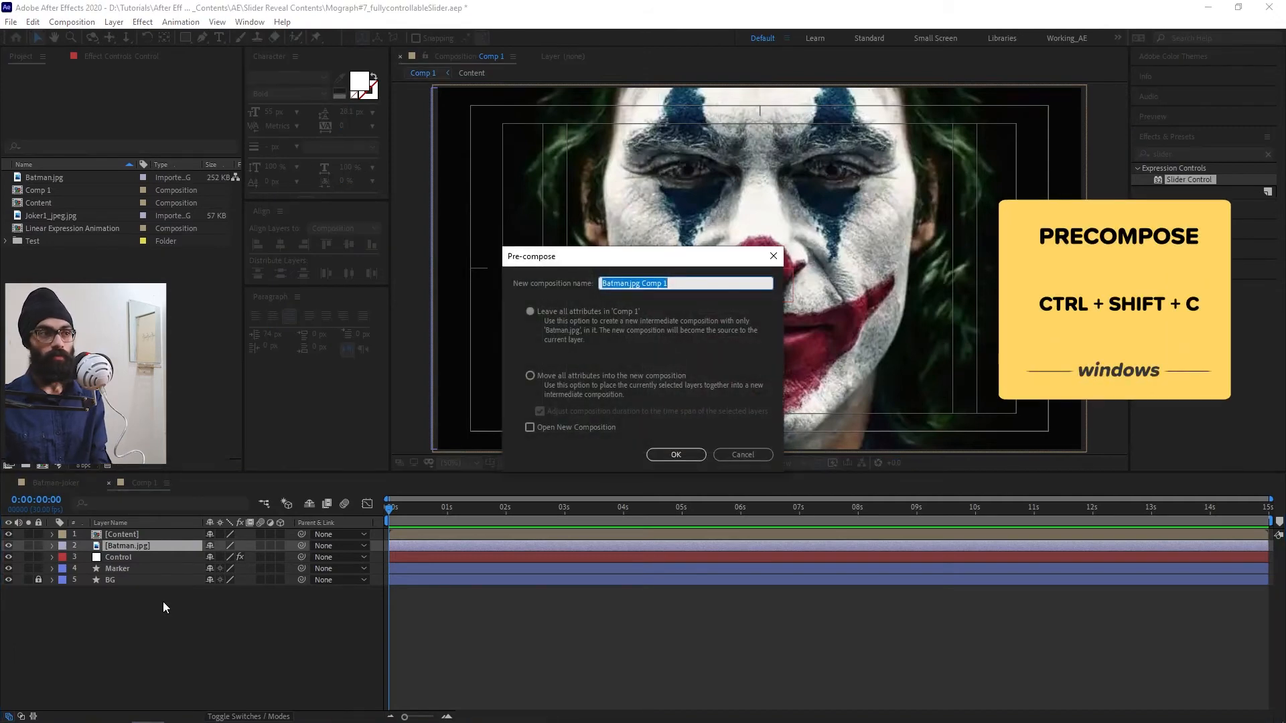
pyautogui.write('Reveal')
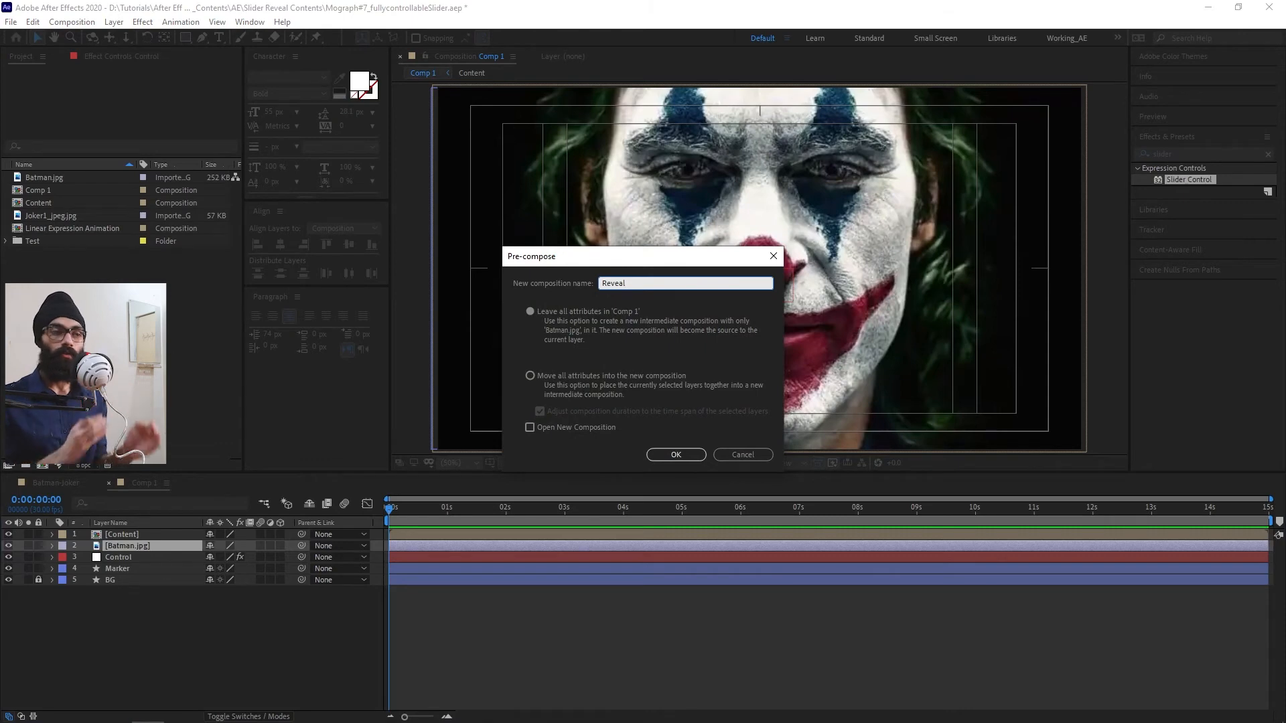
pyautogui.press('Return')
pyautogui.moveTo(148, 542); pyautogui.dragTo(149, 589)
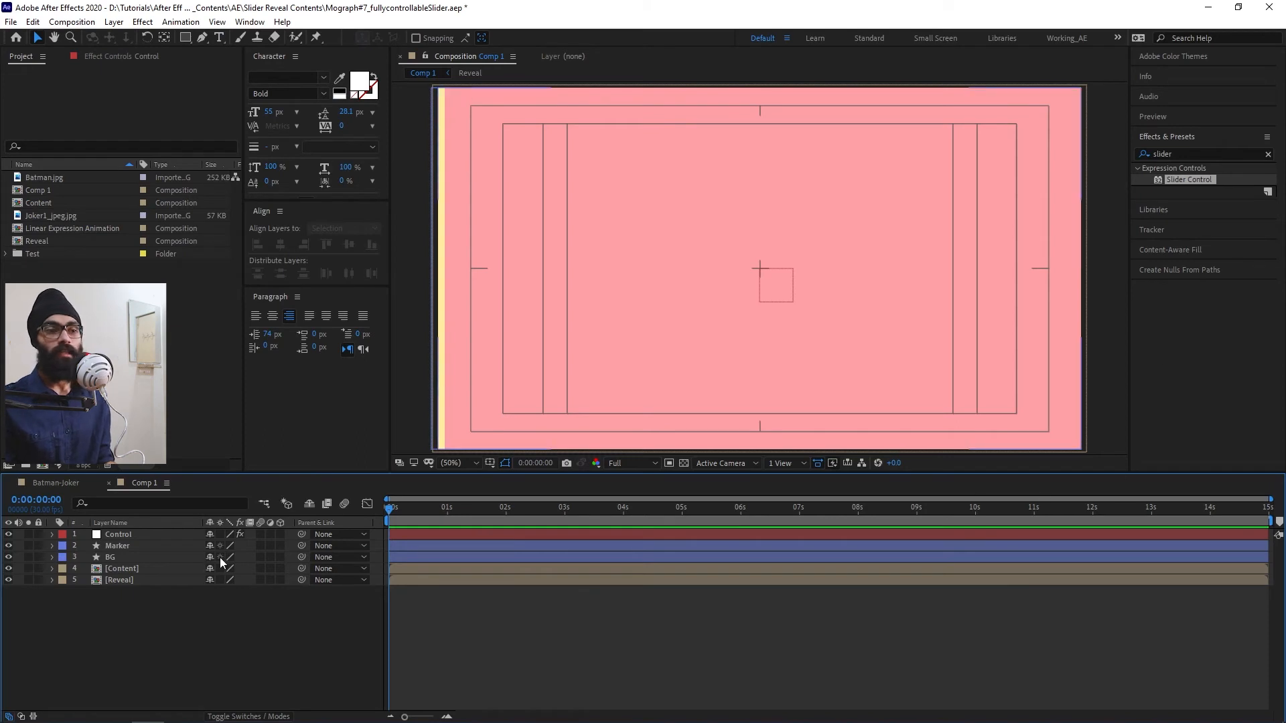
# Step: Rename the BG shape layer as matte
pyautogui.click(151, 555)
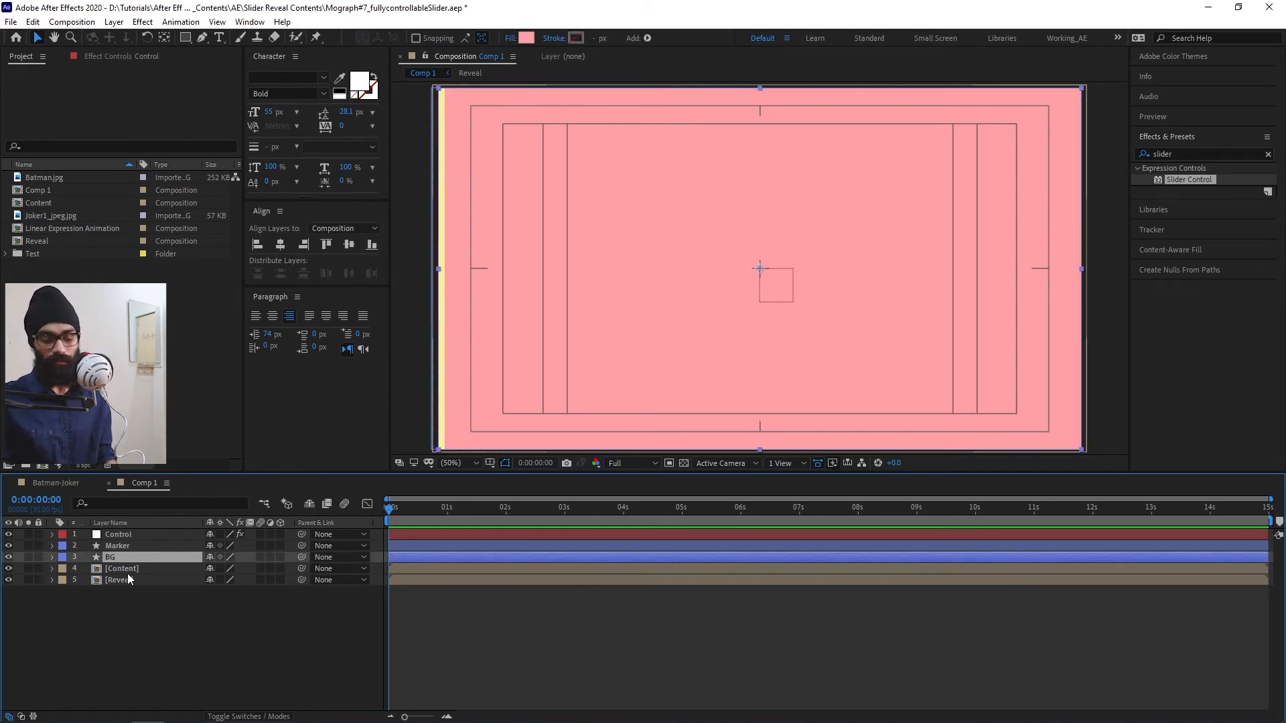
pyautogui.press('Return')
pyautogui.write('matte')
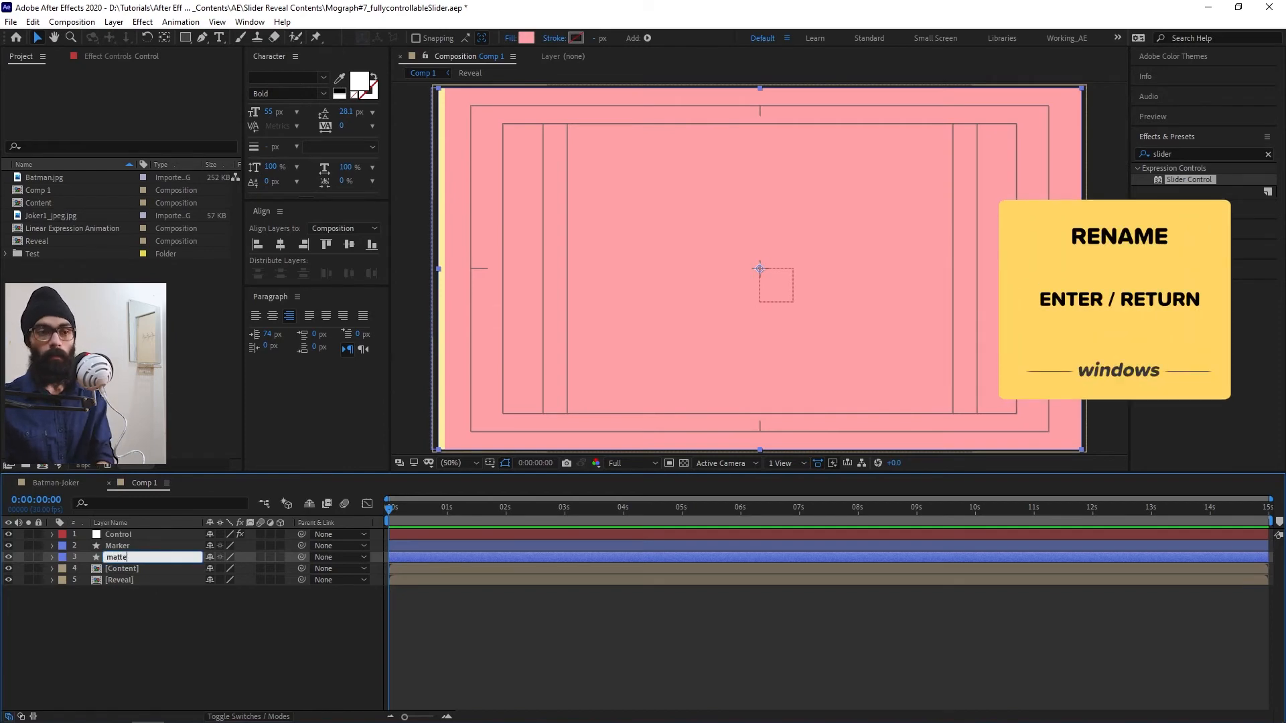
pyautogui.press('Return')
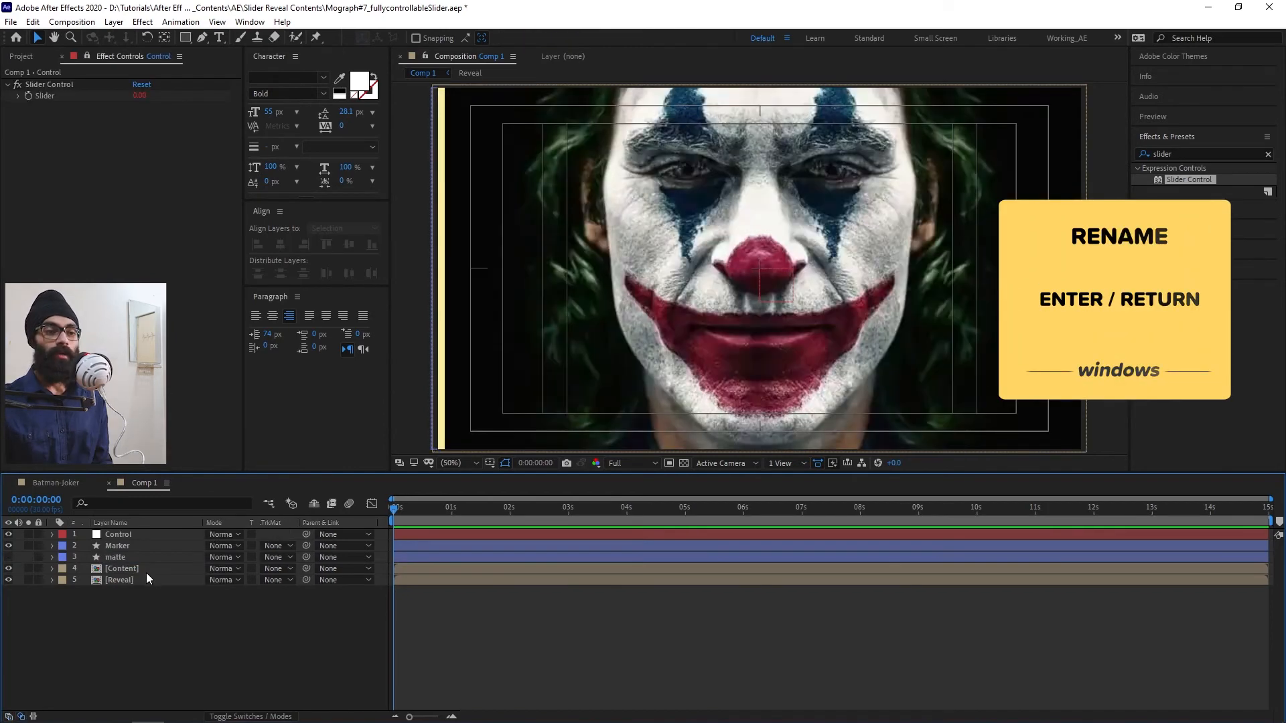
# Step: Set the Content layer's track matte to Alpha Inverted Matte "matte" and scrub the Control layer's Slider to test the reveal
pyautogui.click(146, 571)
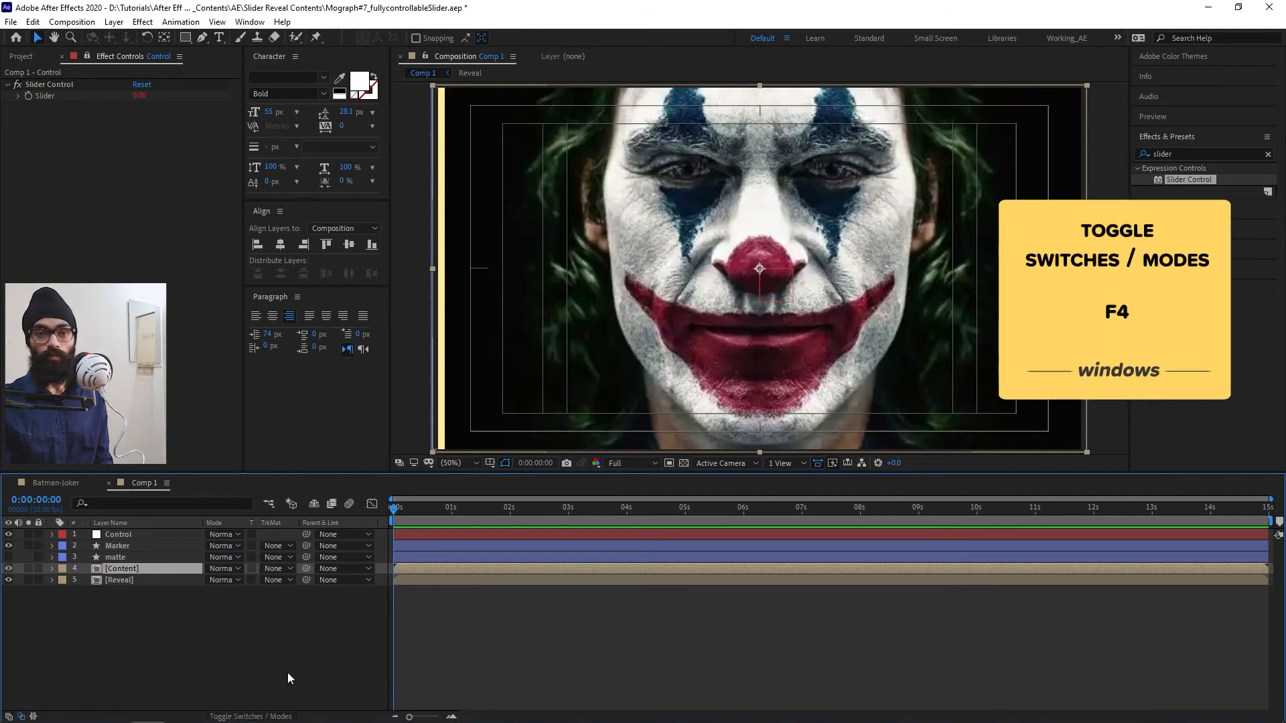
pyautogui.click(288, 569)
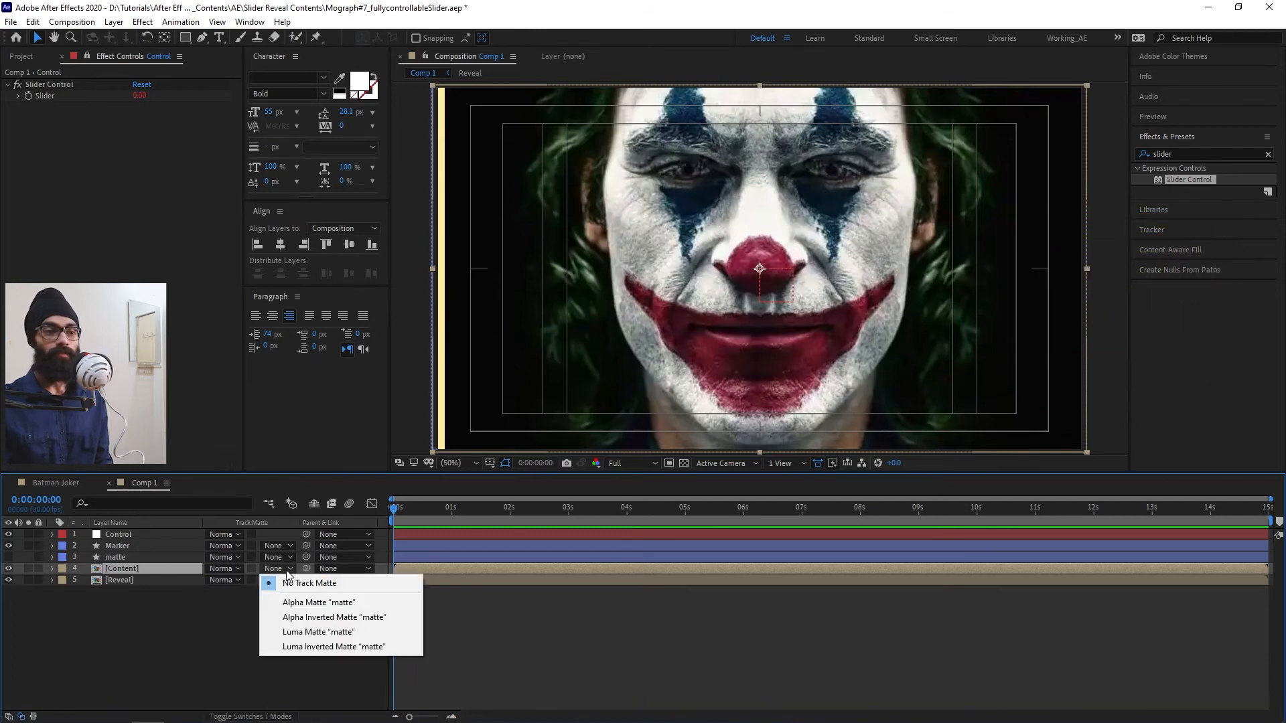
pyautogui.click(326, 617)
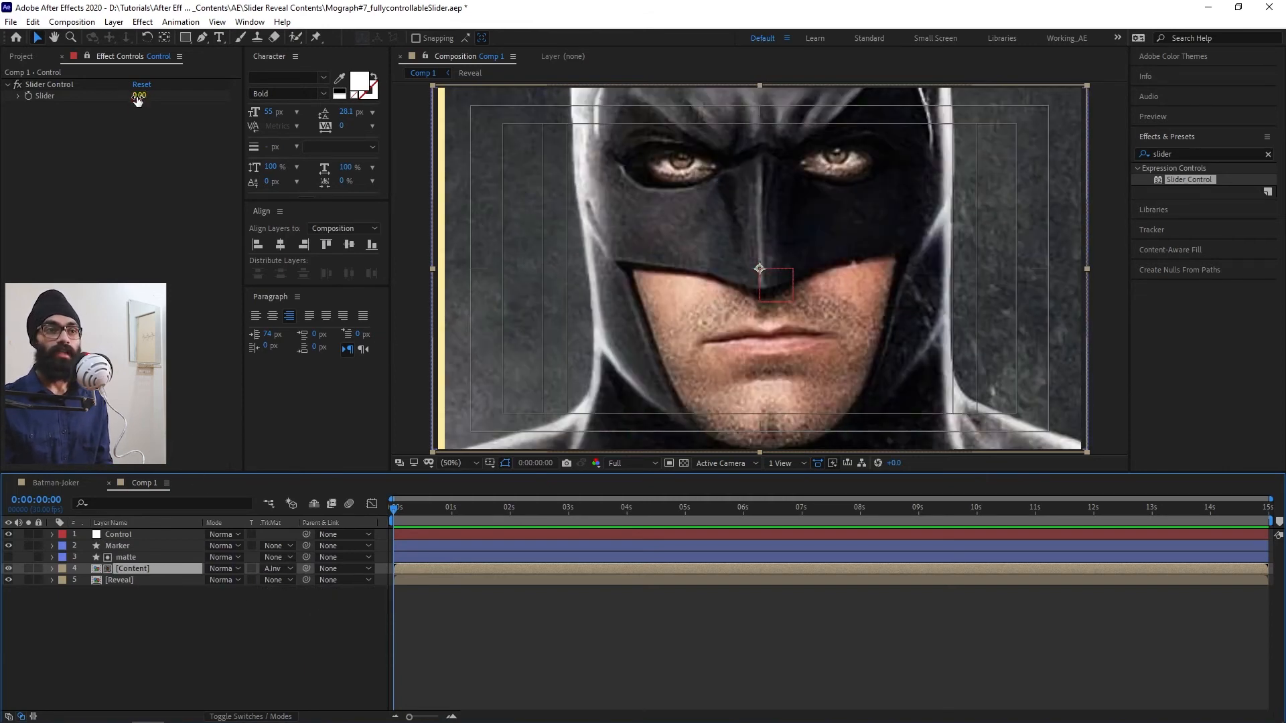
pyautogui.moveTo(137, 97); pyautogui.dragTo(194, 106)
pyautogui.click(145, 607)
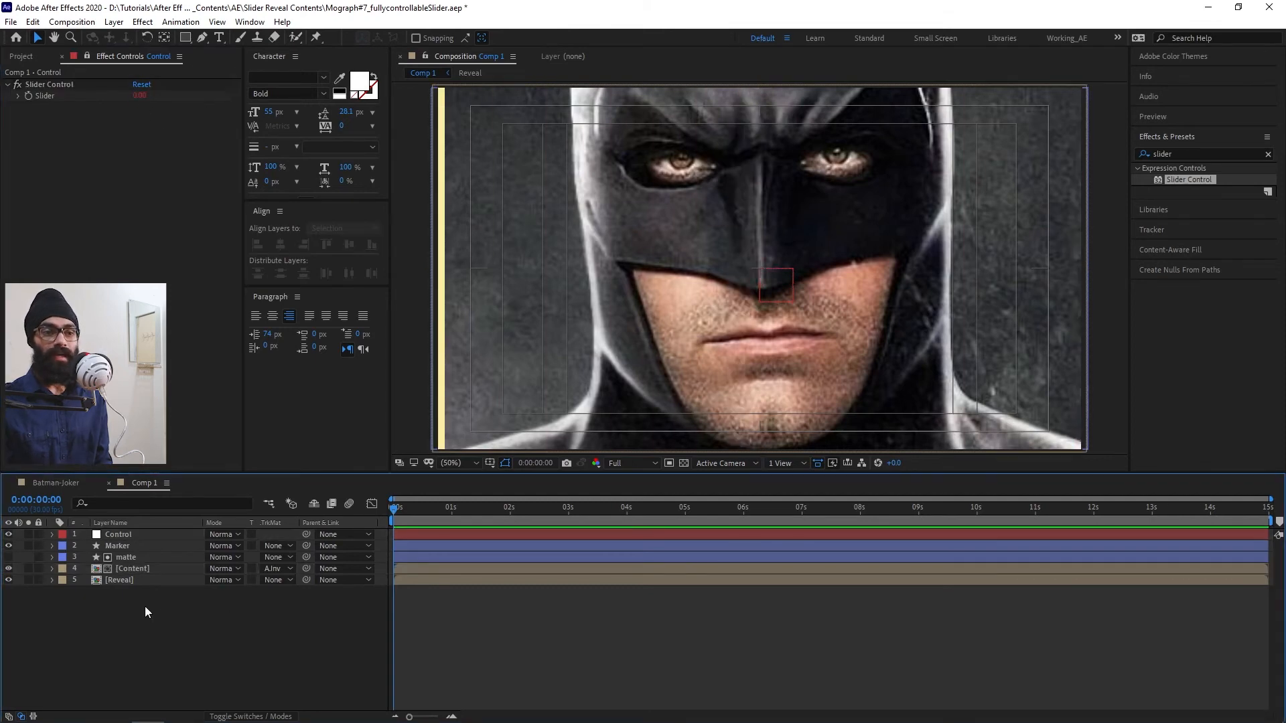
# Step: Separate the matte layer's Position into individual X and Y dimensions
pyautogui.click(144, 556)
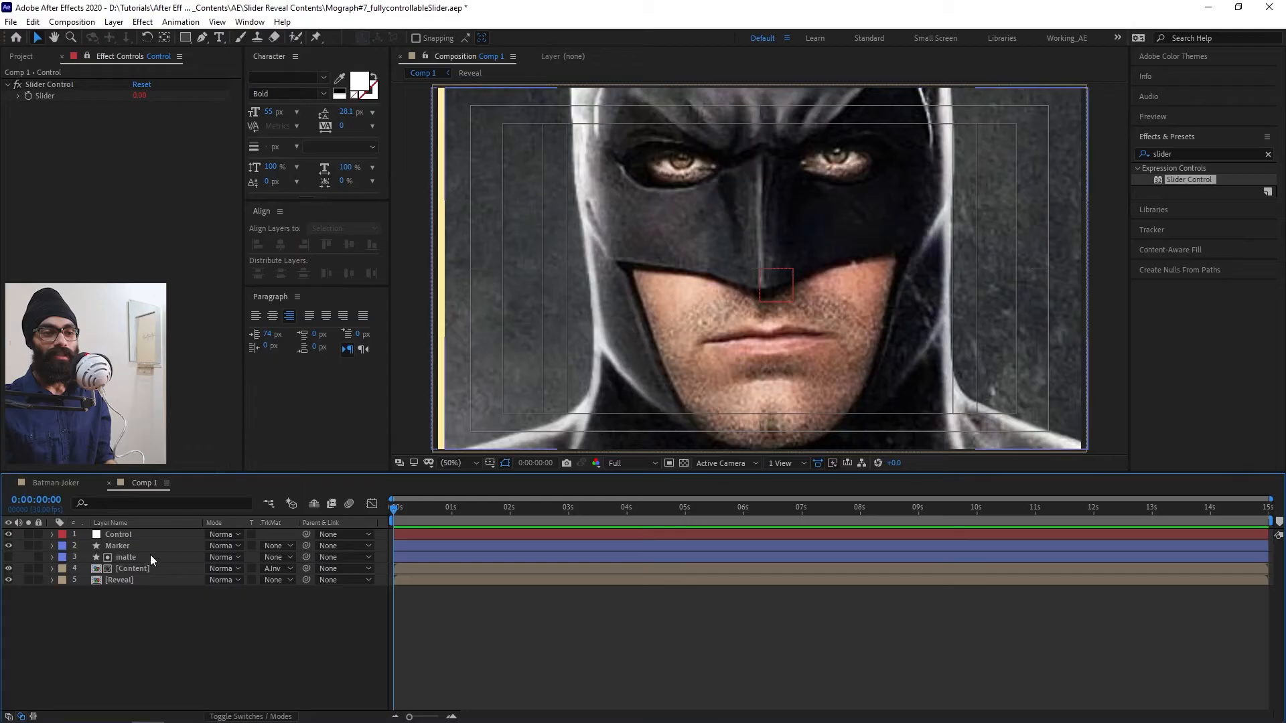
pyautogui.click(150, 556)
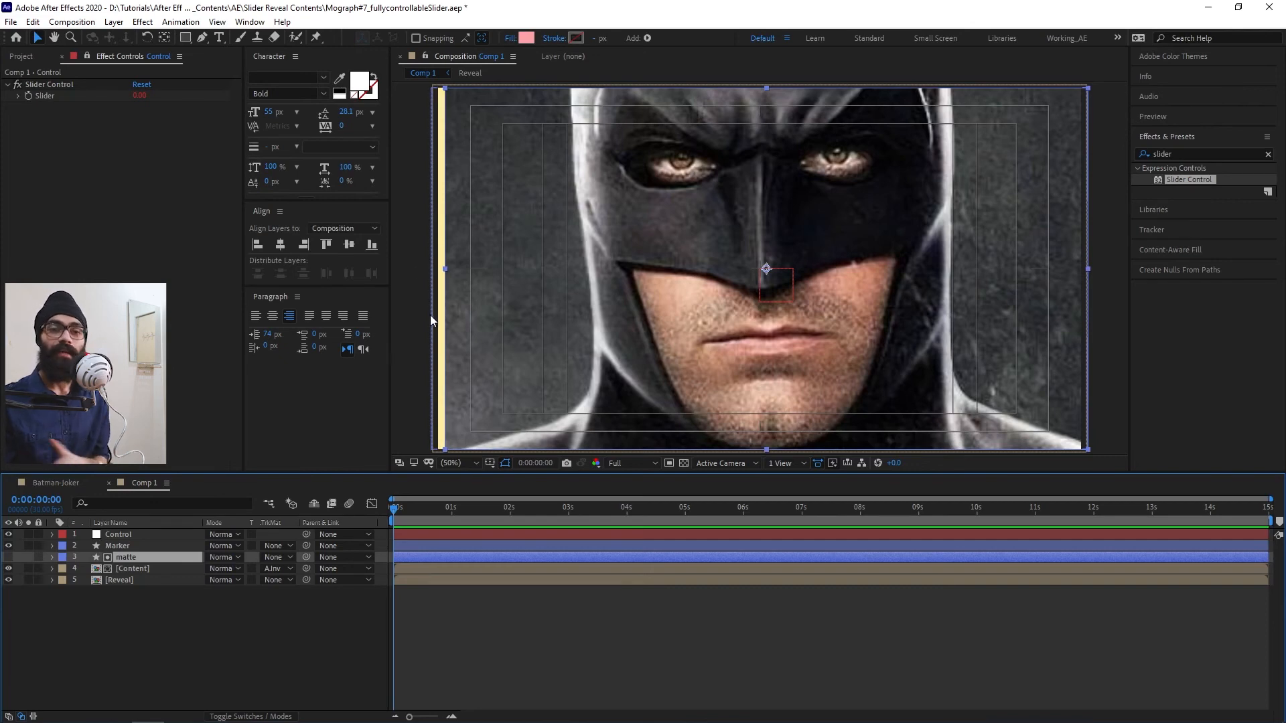
pyautogui.press('p')
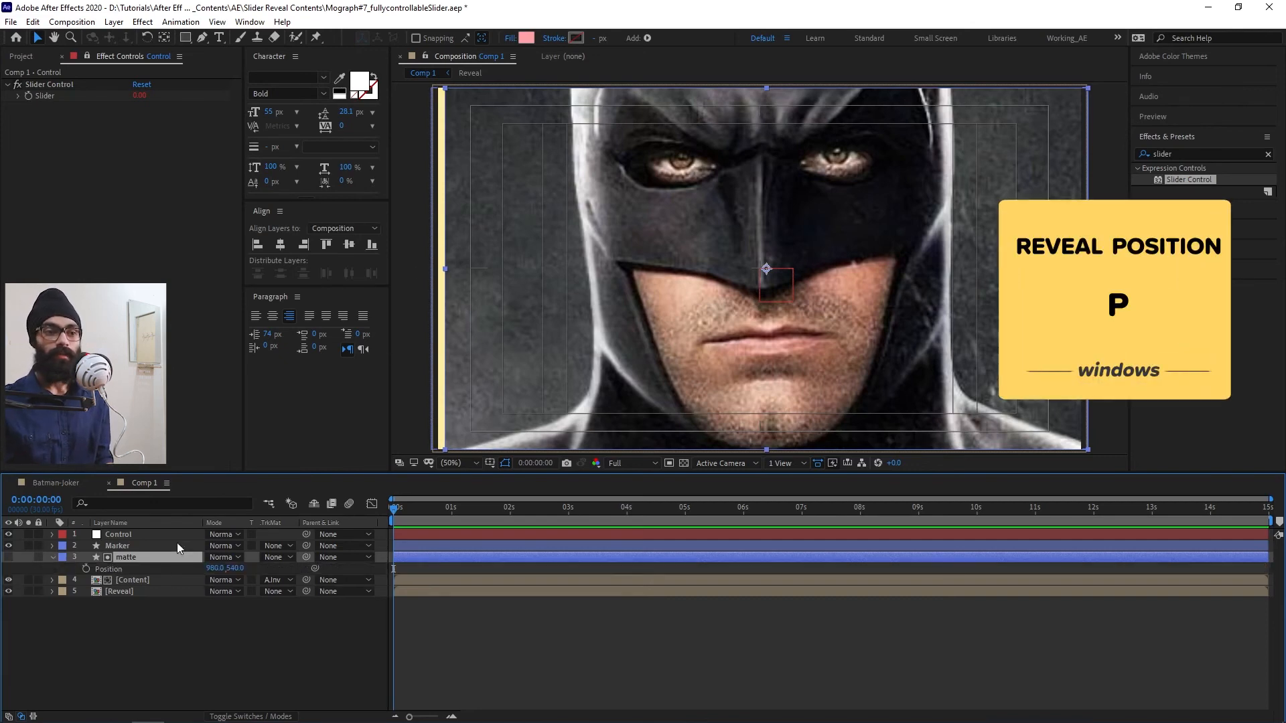
pyautogui.click(154, 571)
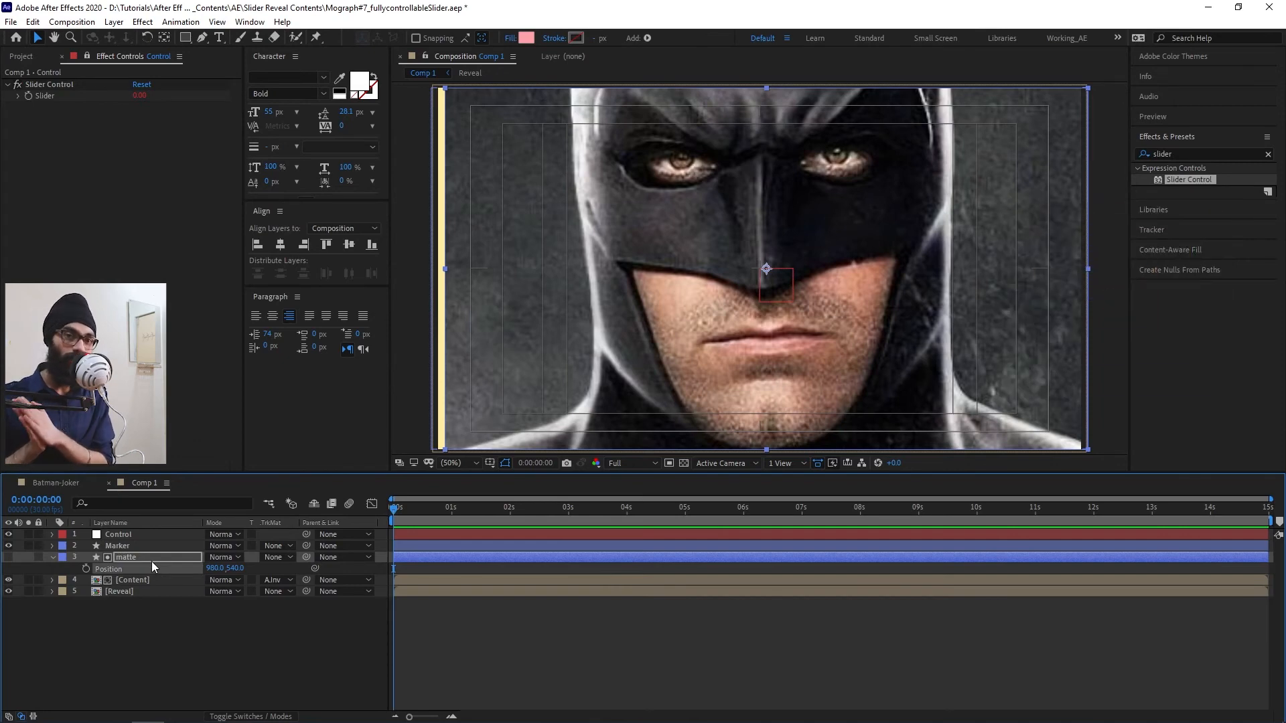
pyautogui.rightClick(127, 568)
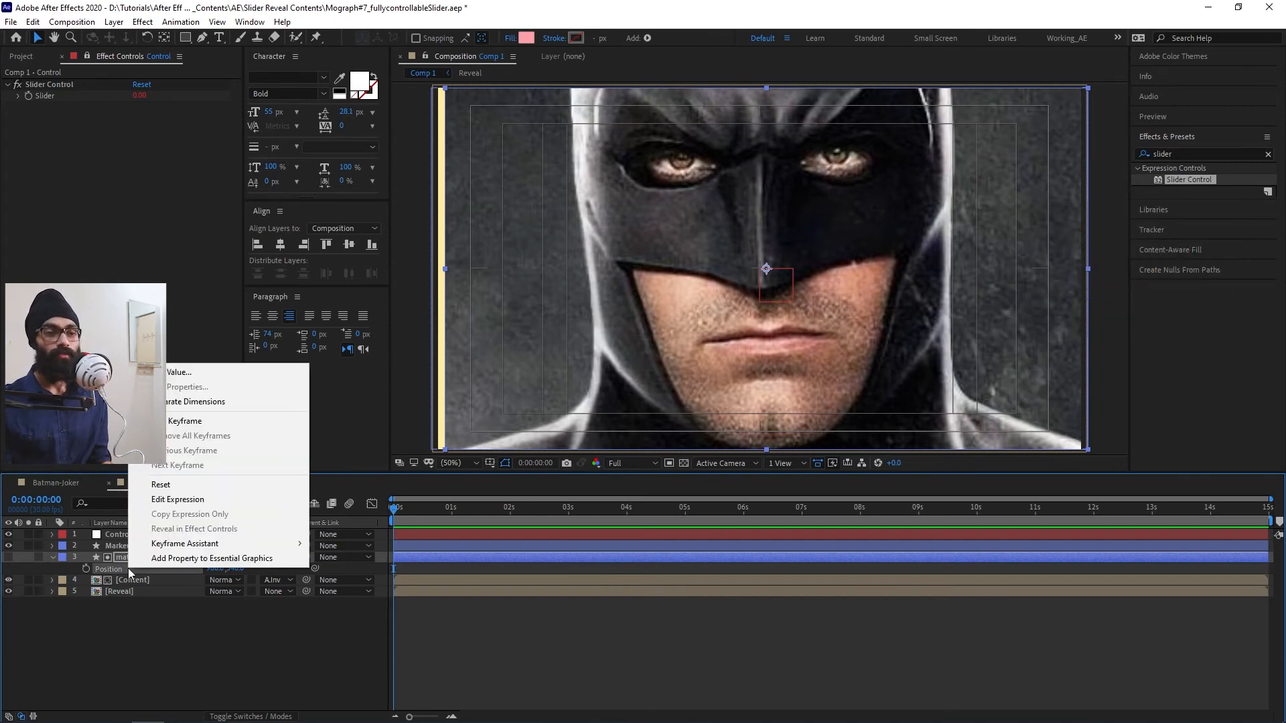
pyautogui.click(229, 403)
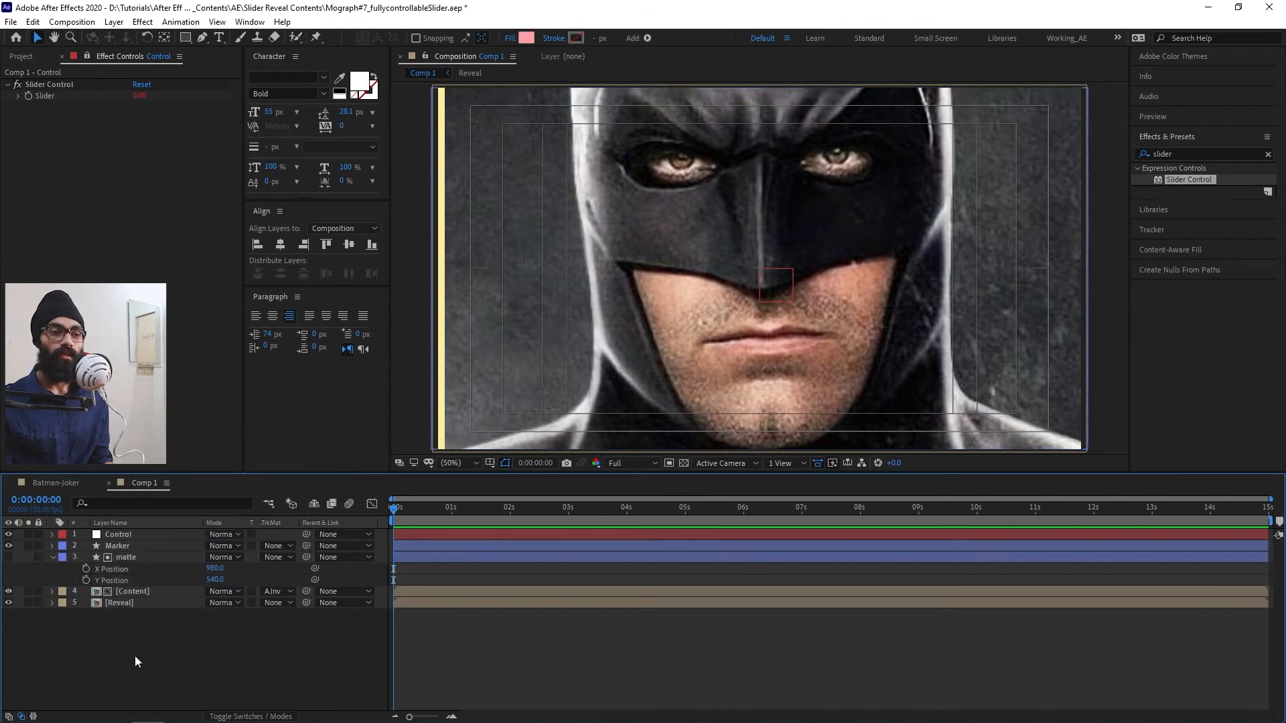
# Step: Add an expression to the matte layer's X Position declaring var link, linked to the Control layer's Slider Control
pyautogui.click(124, 569)
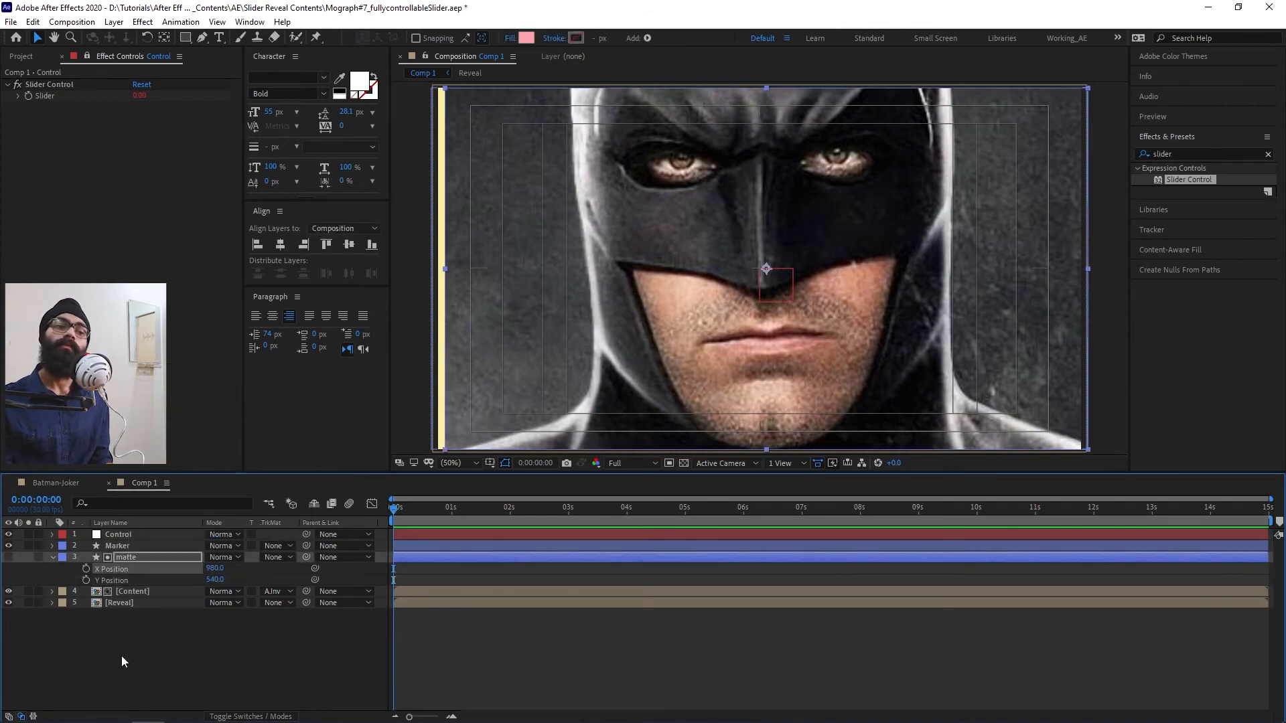
pyautogui.keyDown('alt'); pyautogui.click(85, 569); pyautogui.keyUp('alt')
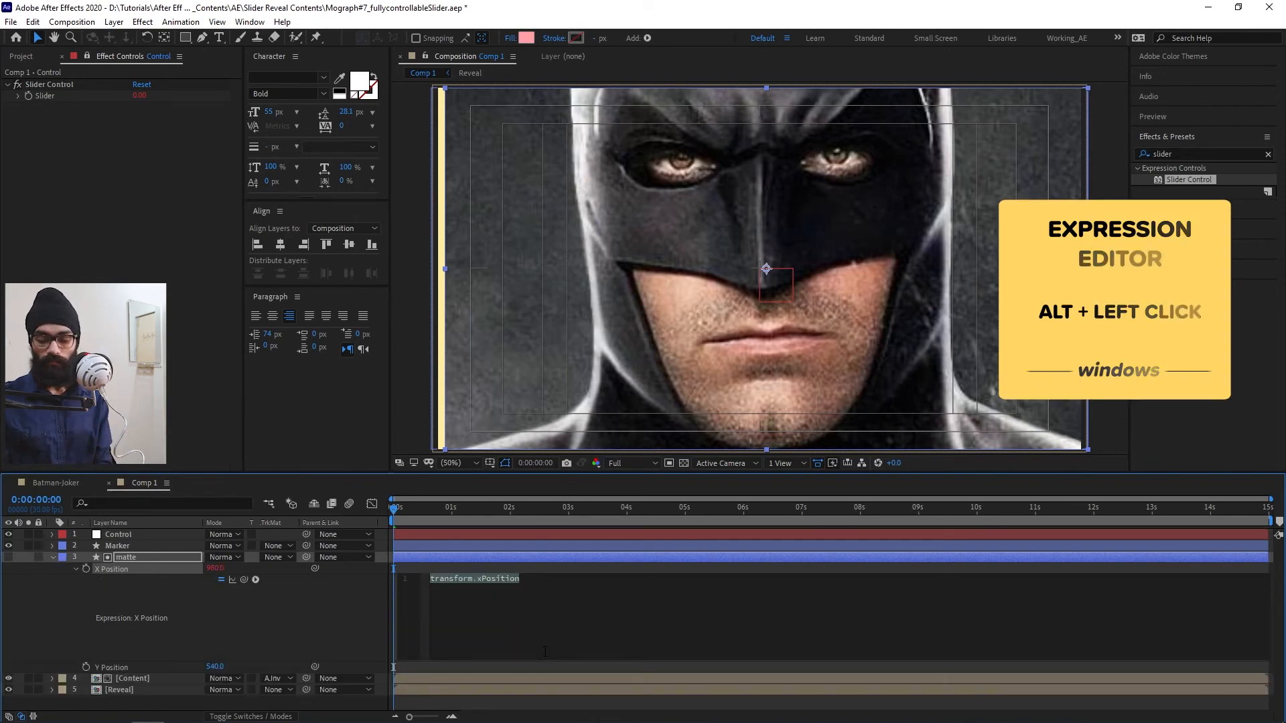
pyautogui.write('var ')
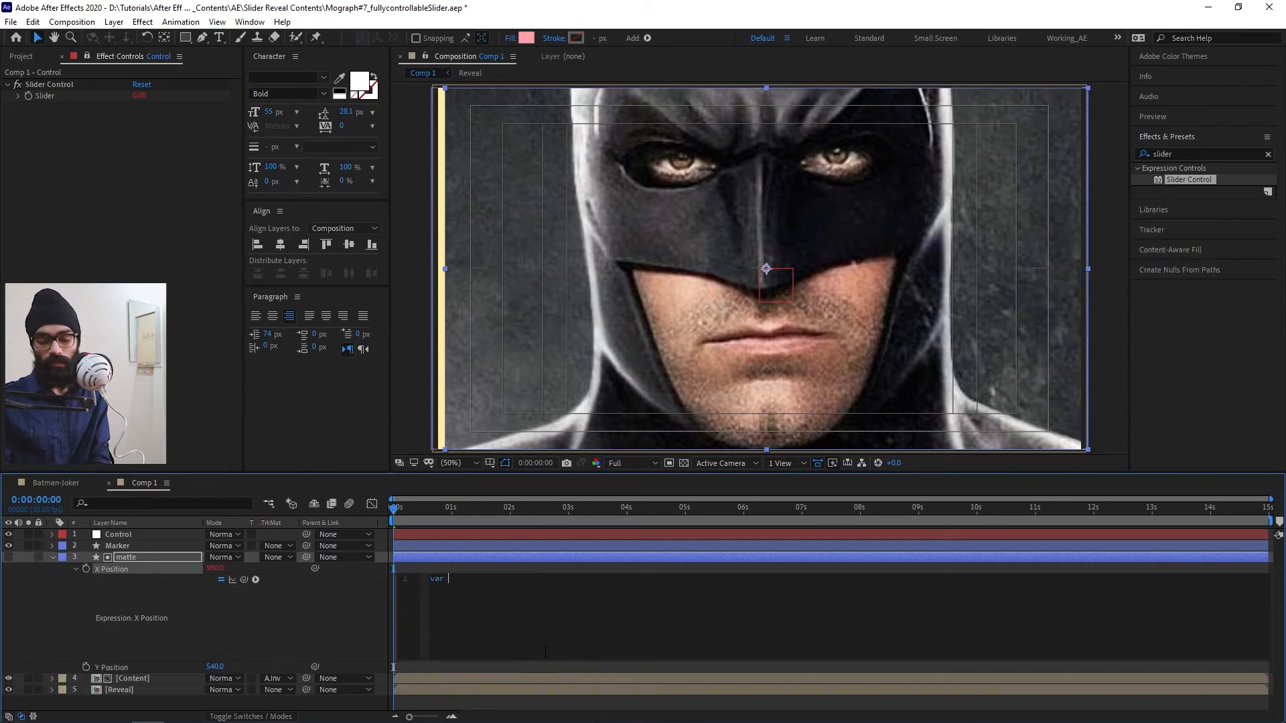
pyautogui.write('link')
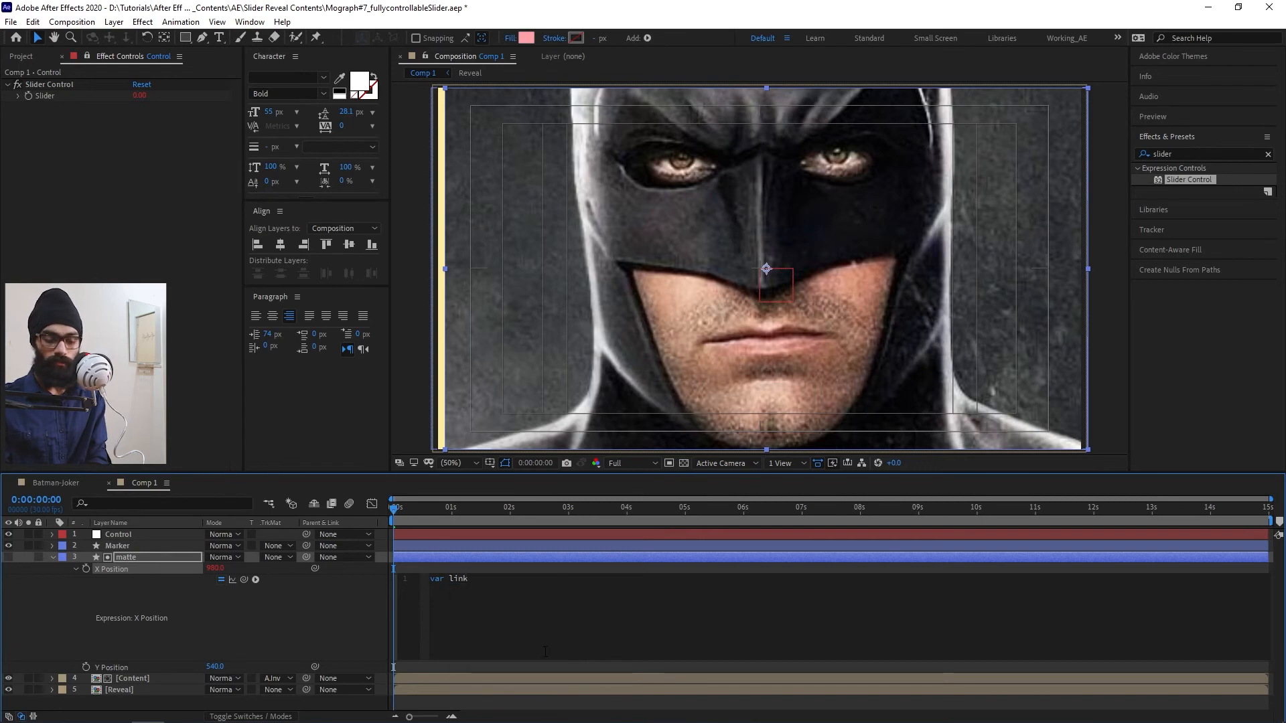
pyautogui.write(' =')
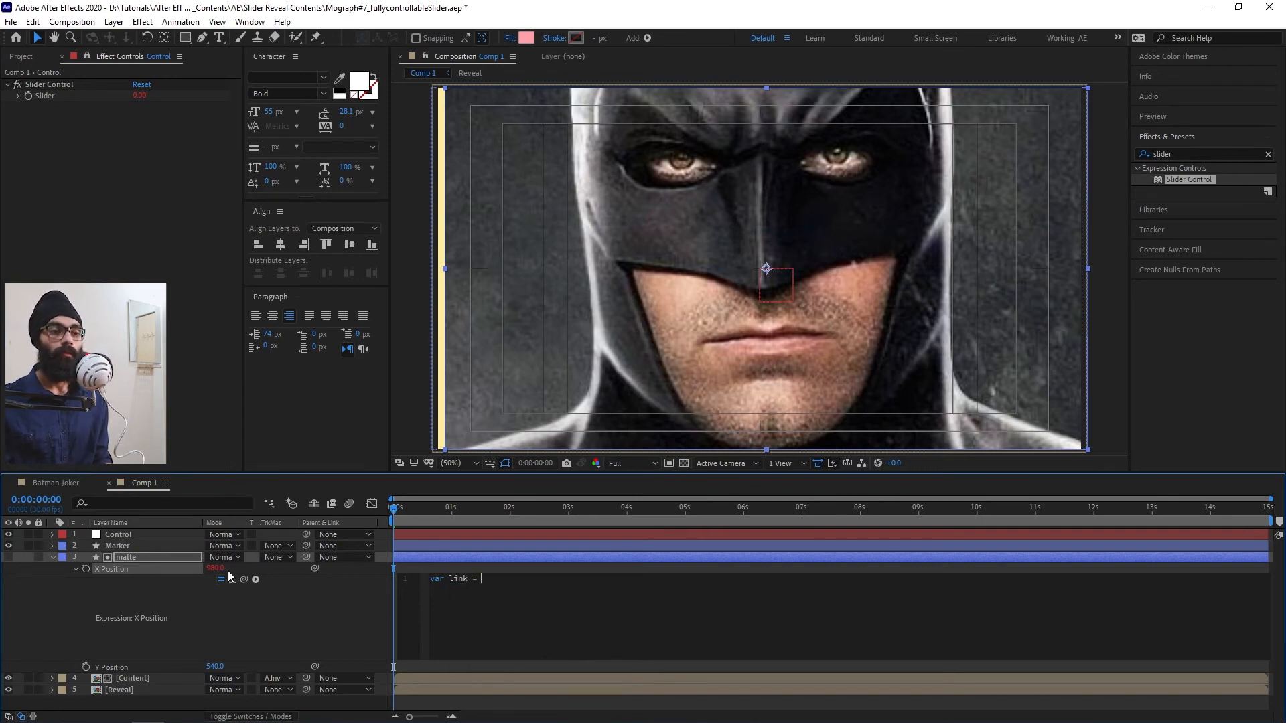
pyautogui.moveTo(243, 580); pyautogui.dragTo(51, 97)
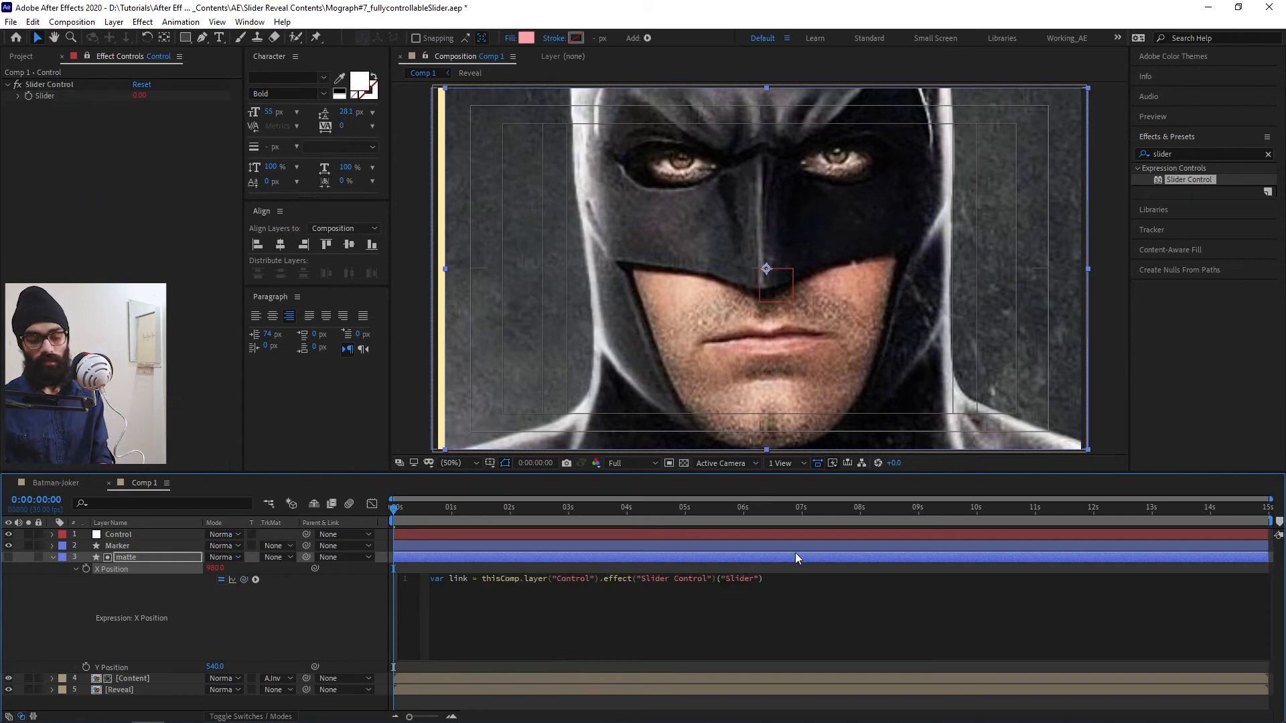
pyautogui.write(';')
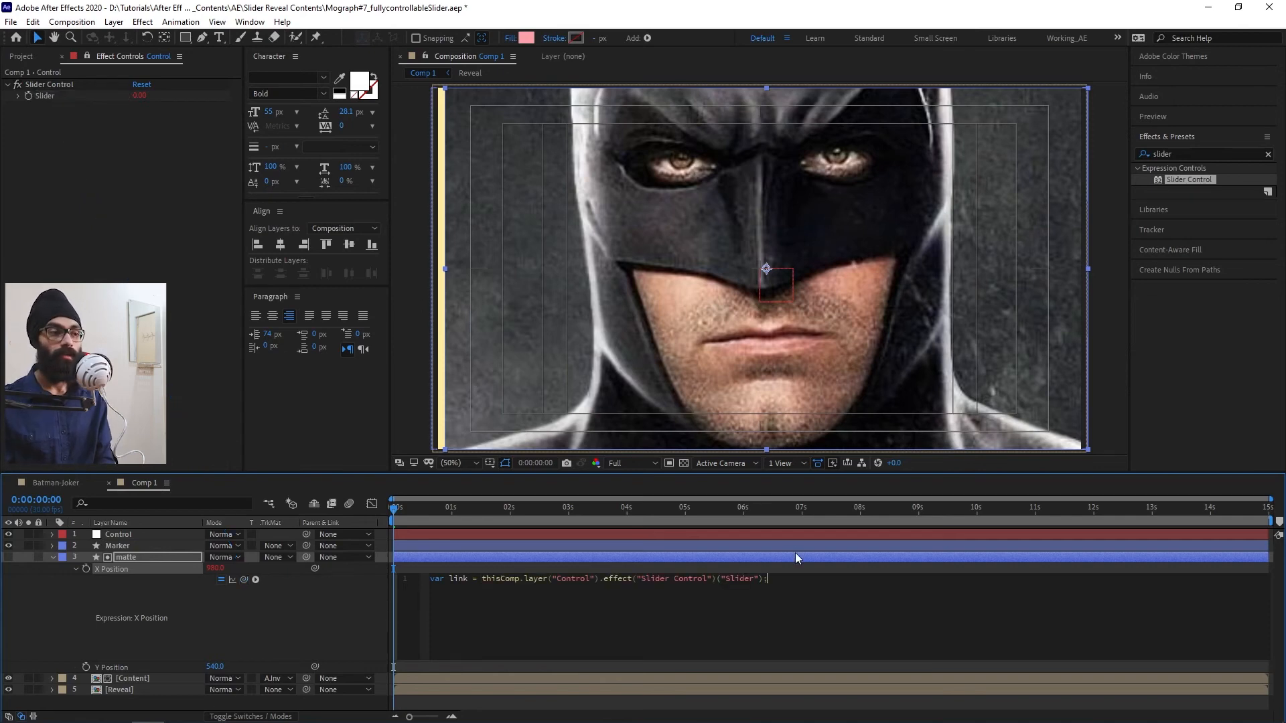
# Step: Add the line "x = link - thisComp.width/2;" to the X Position expression, leaving a blank line above it
pyautogui.press('Return')
pyautogui.press('Return')
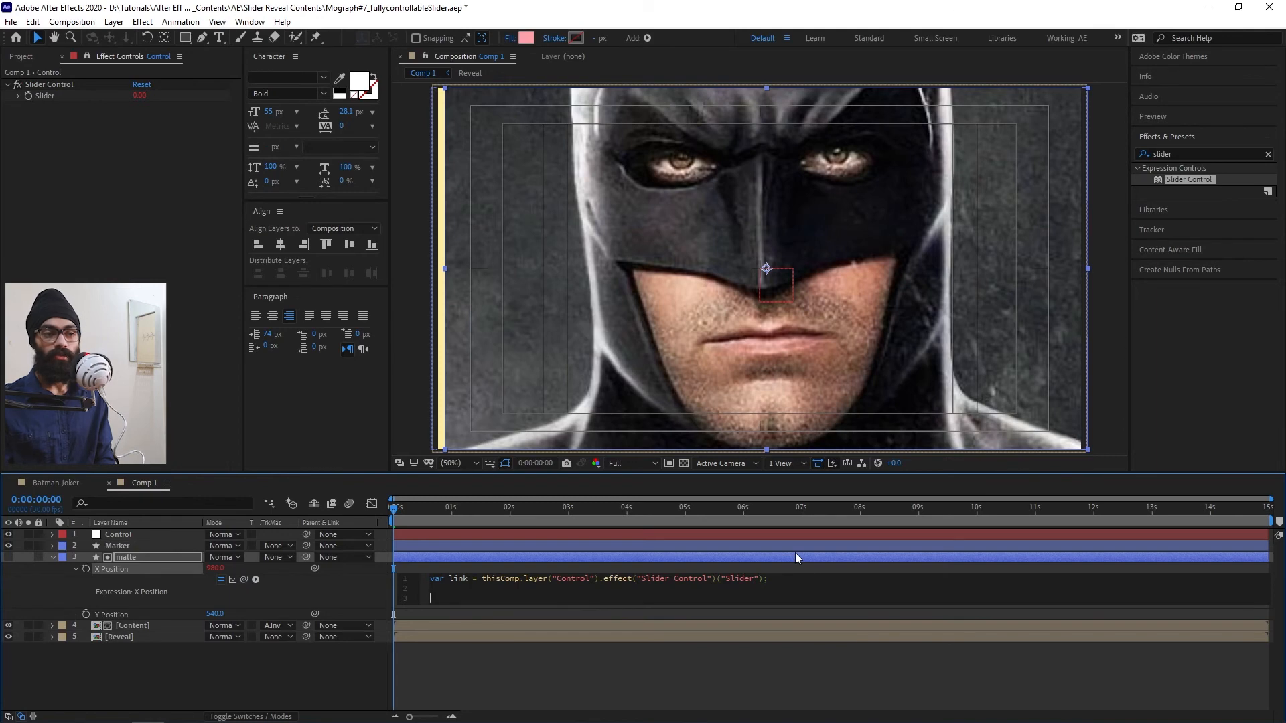
pyautogui.write('x')
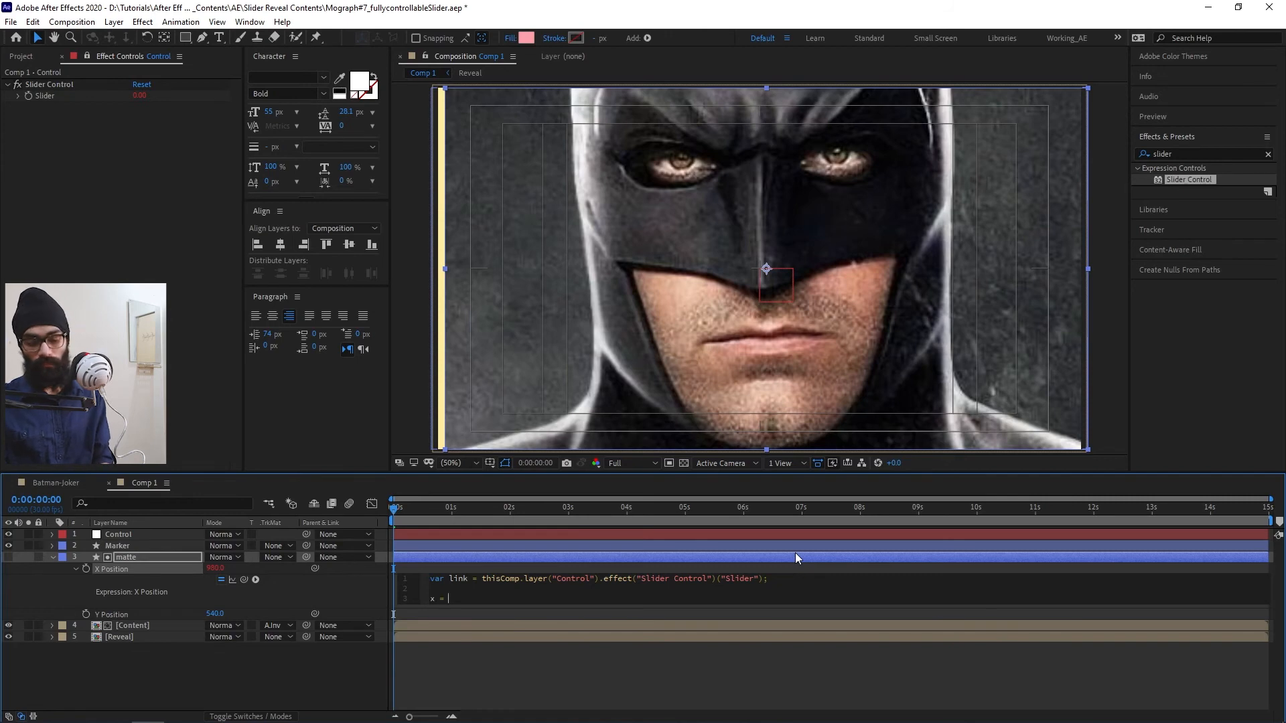
pyautogui.write(' = link ')
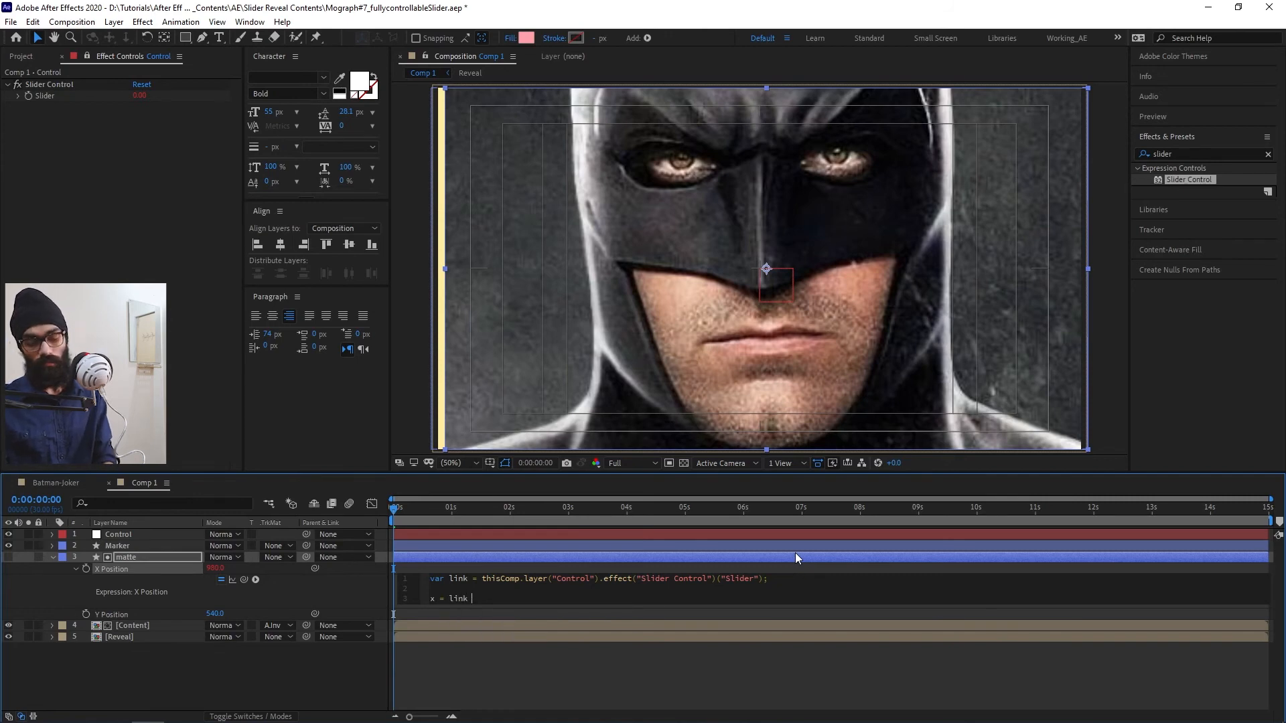
pyautogui.write('- this')
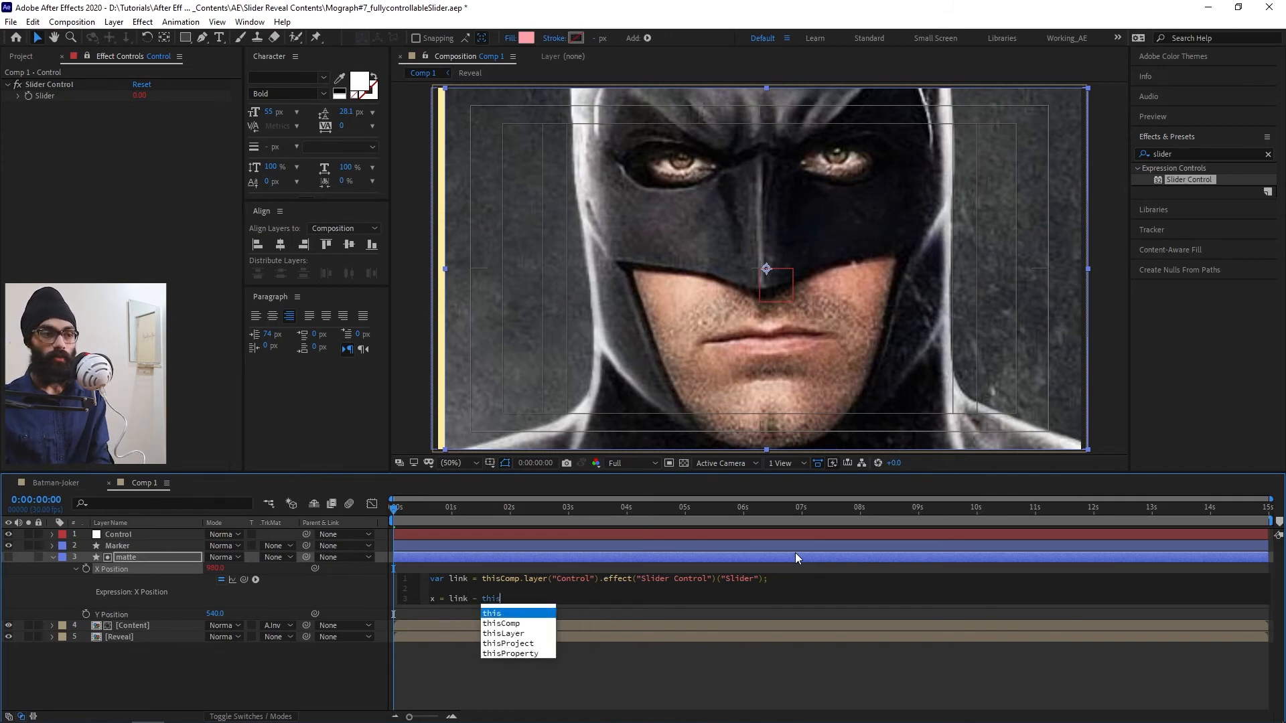
pyautogui.write('Comp.')
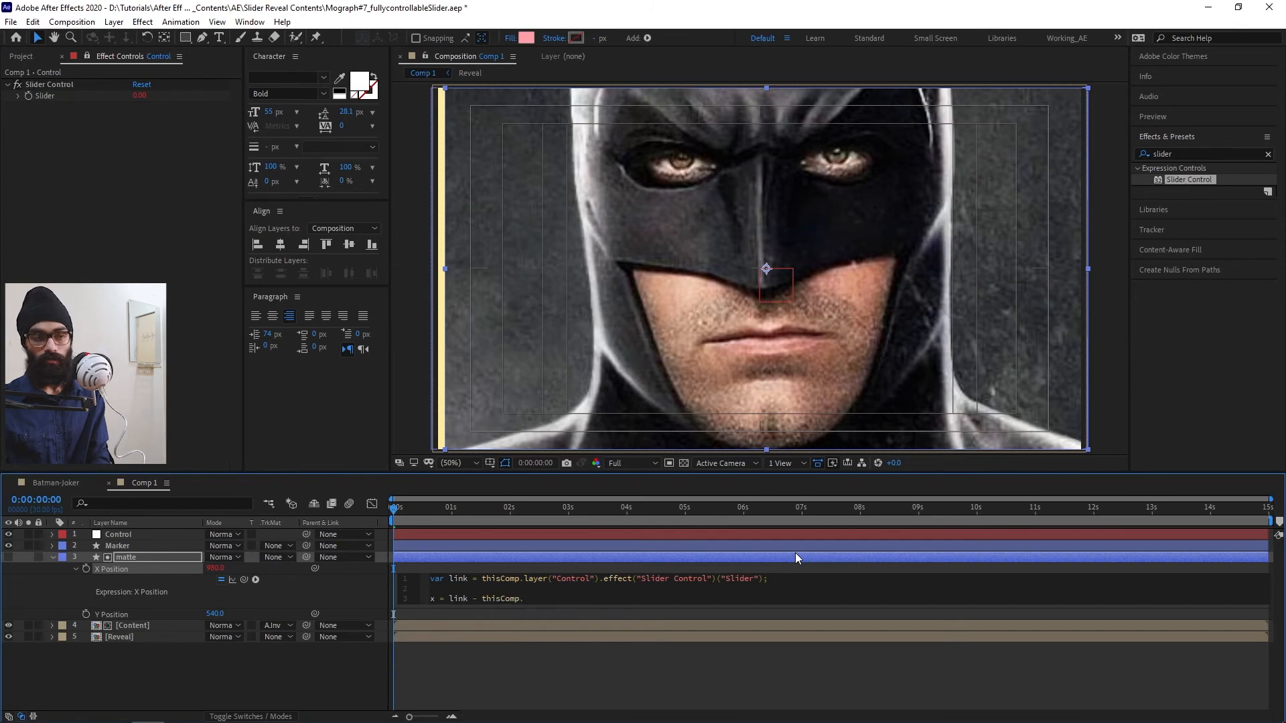
pyautogui.write('width/2;')
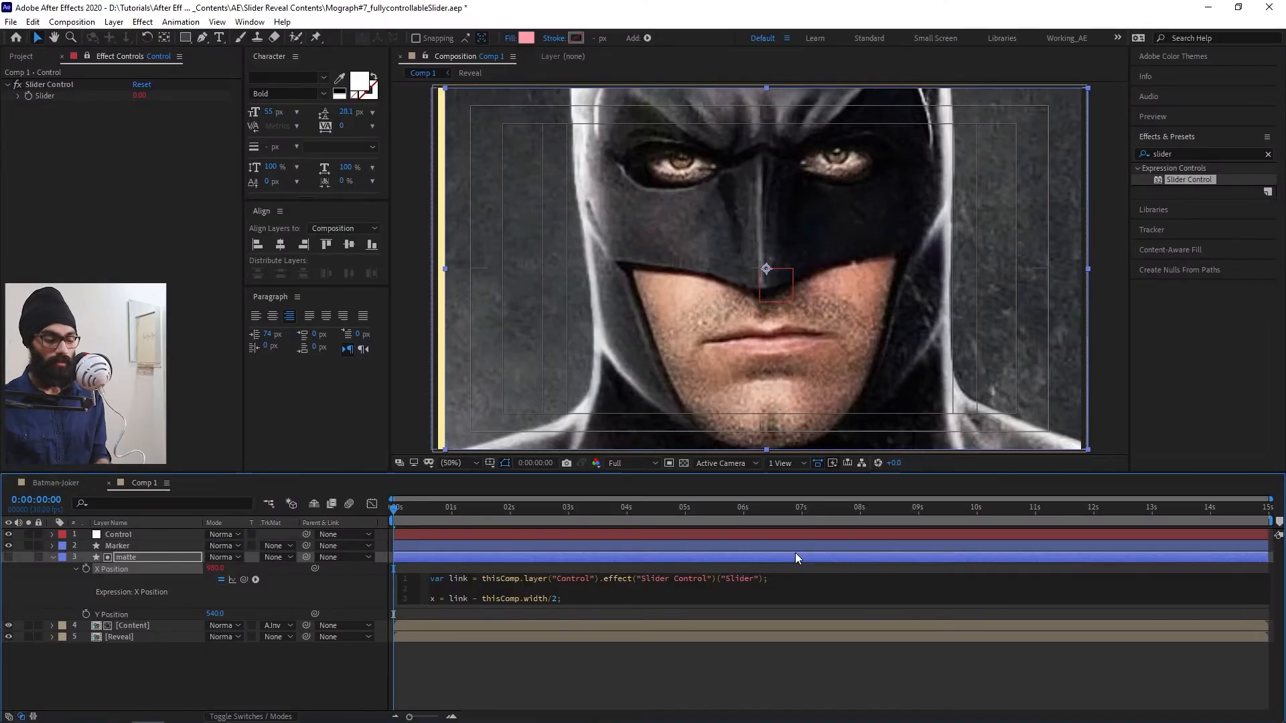
# Step: Apply the matte layer's X Position expression and reopen it to review the link variable and the width/2 line
pyautogui.click(796, 557)
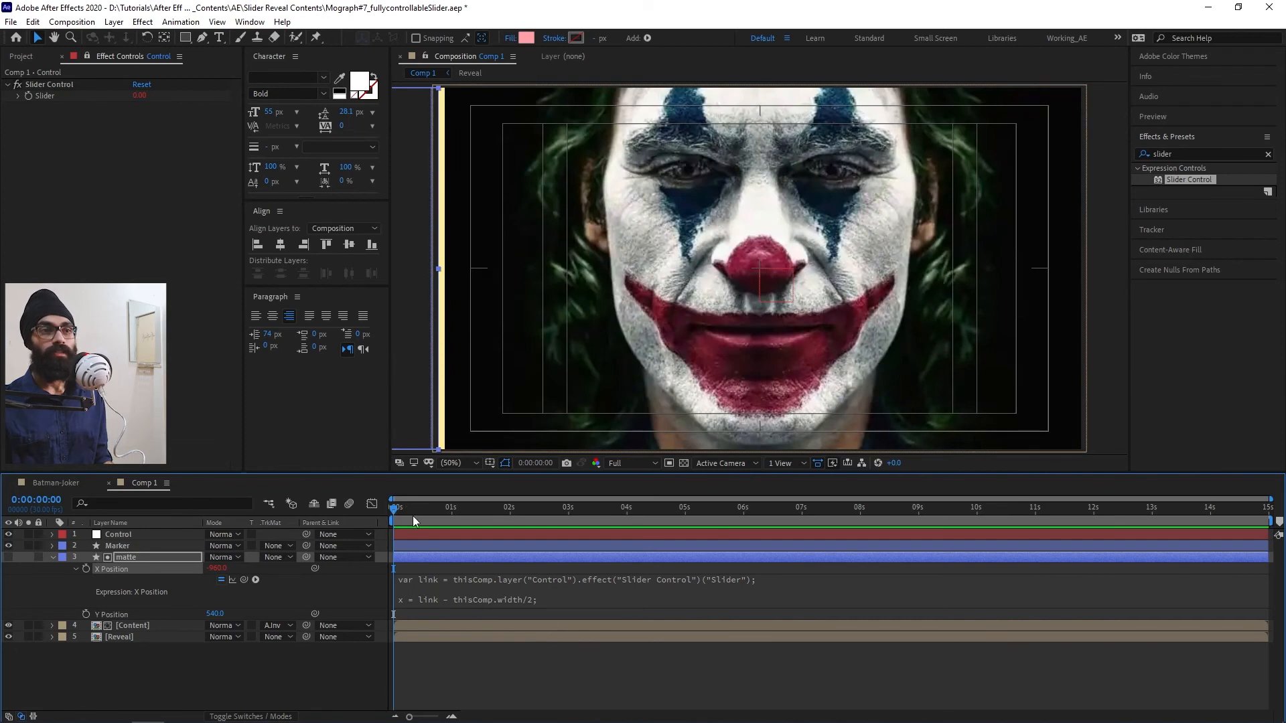
pyautogui.moveTo(140, 97)
pyautogui.mouseDown()
pyautogui.moveTo(162, 40)
pyautogui.moveTo(140, 99)
pyautogui.mouseUp()
pyautogui.click(477, 580)
pyautogui.click(474, 579)
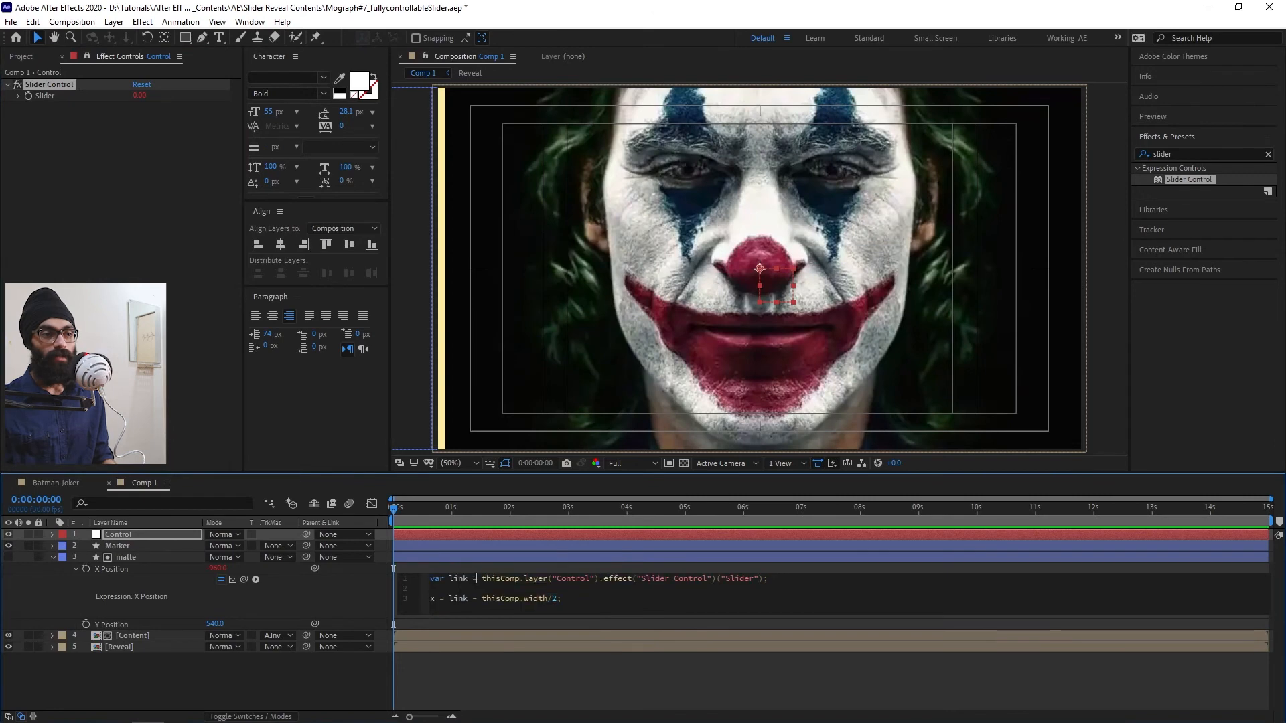
pyautogui.click(532, 622)
pyautogui.click(517, 592)
pyautogui.click(623, 591)
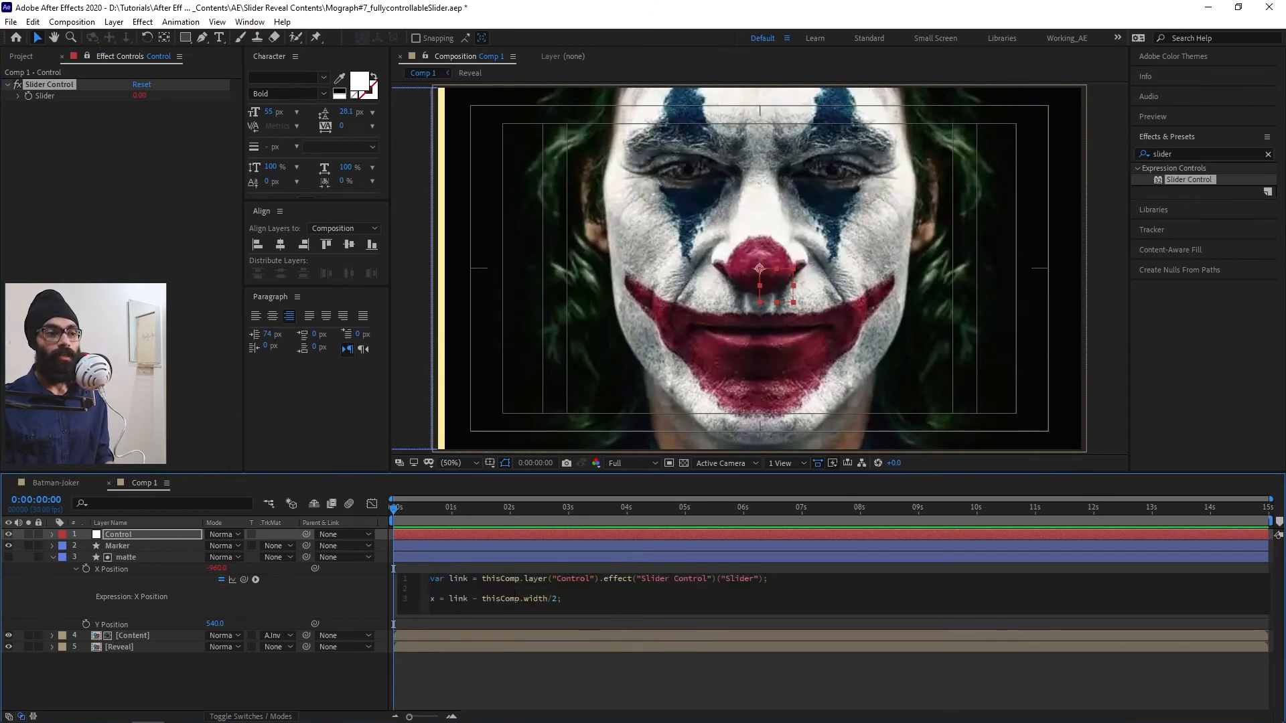
# Step: Set the Control layer's Slider to 0
pyautogui.click(138, 95)
pyautogui.write('-453')
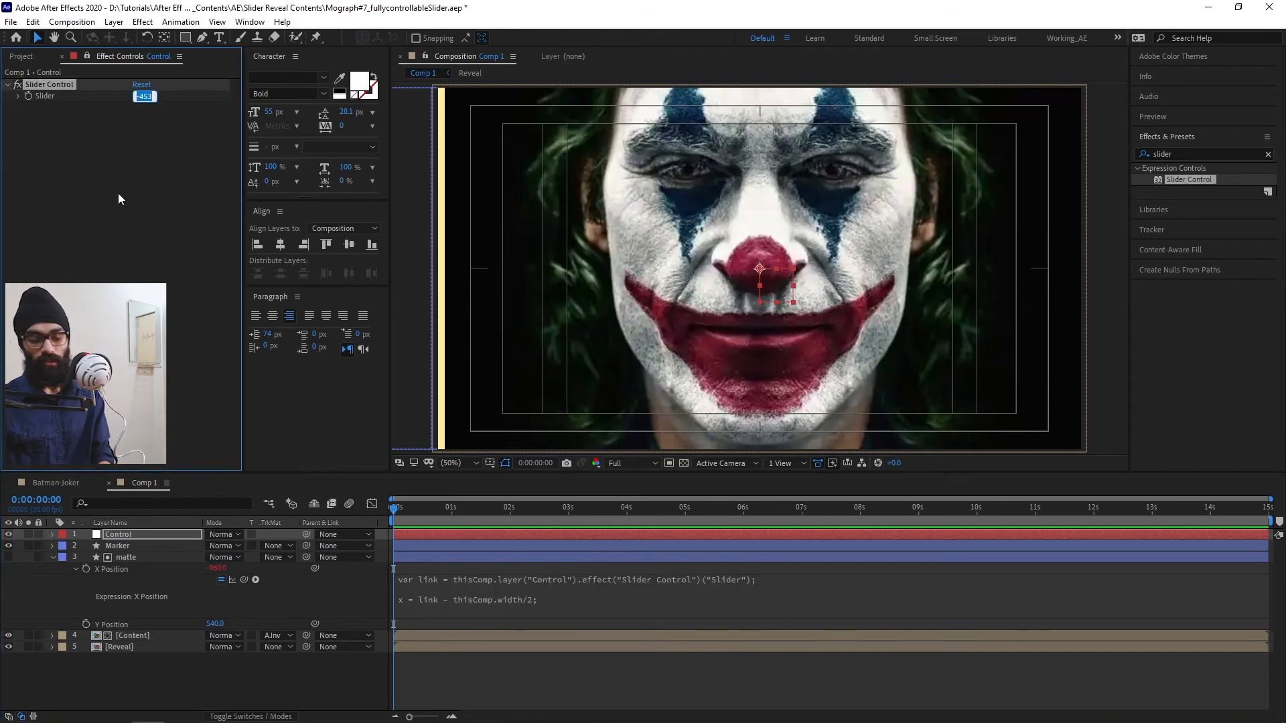
pyautogui.press('Escape')
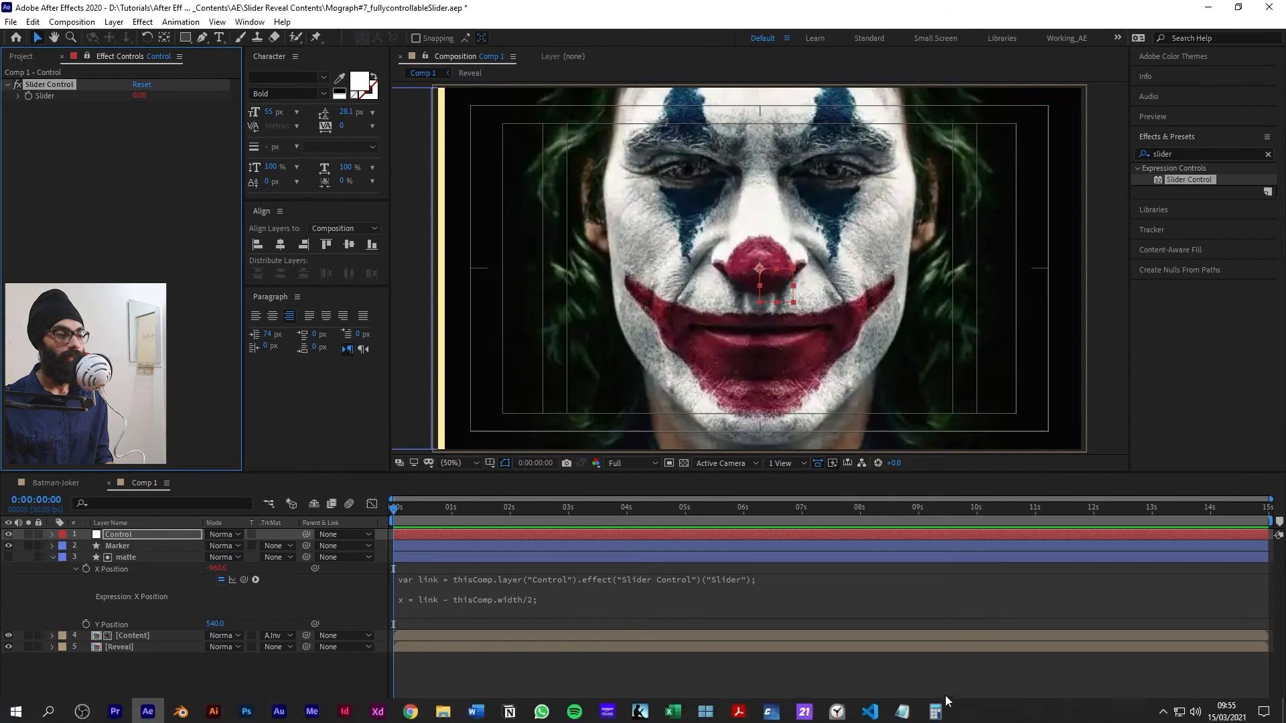
# Step: Switch to Calculator, divide 1920 by 2, and return to After Effects
pyautogui.click(935, 708)
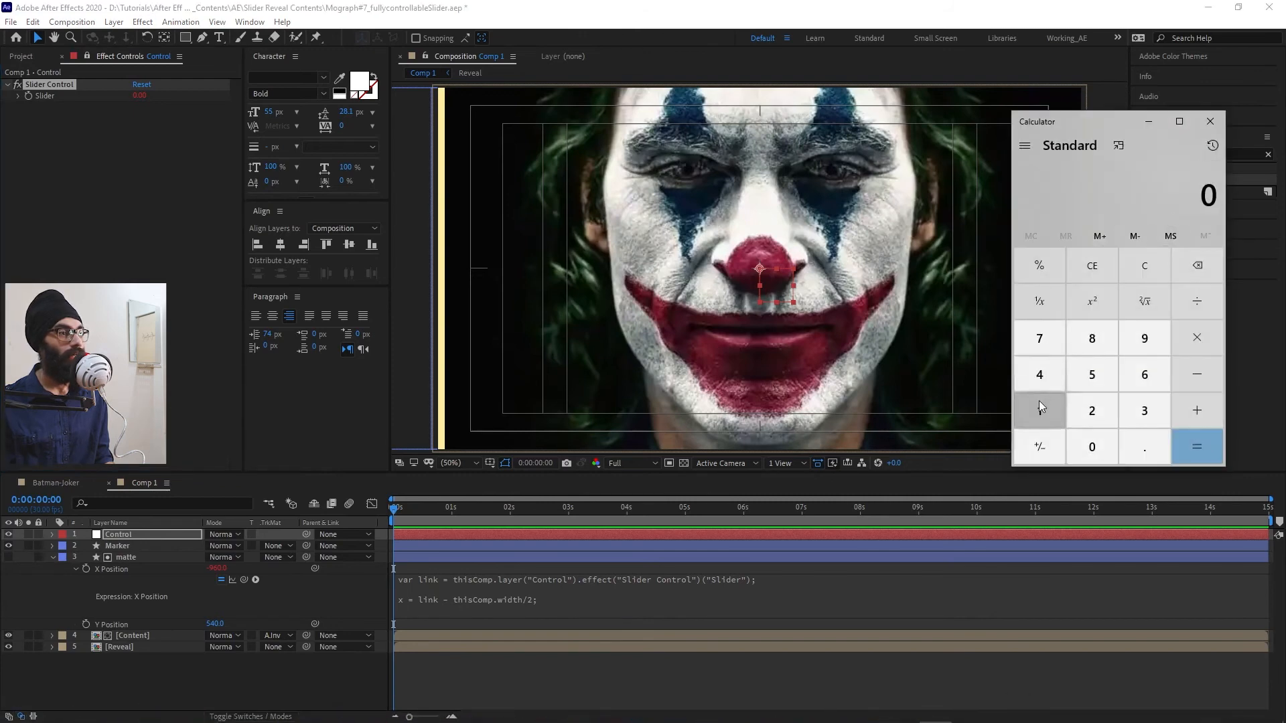
pyautogui.click(1039, 401)
pyautogui.click(1156, 332)
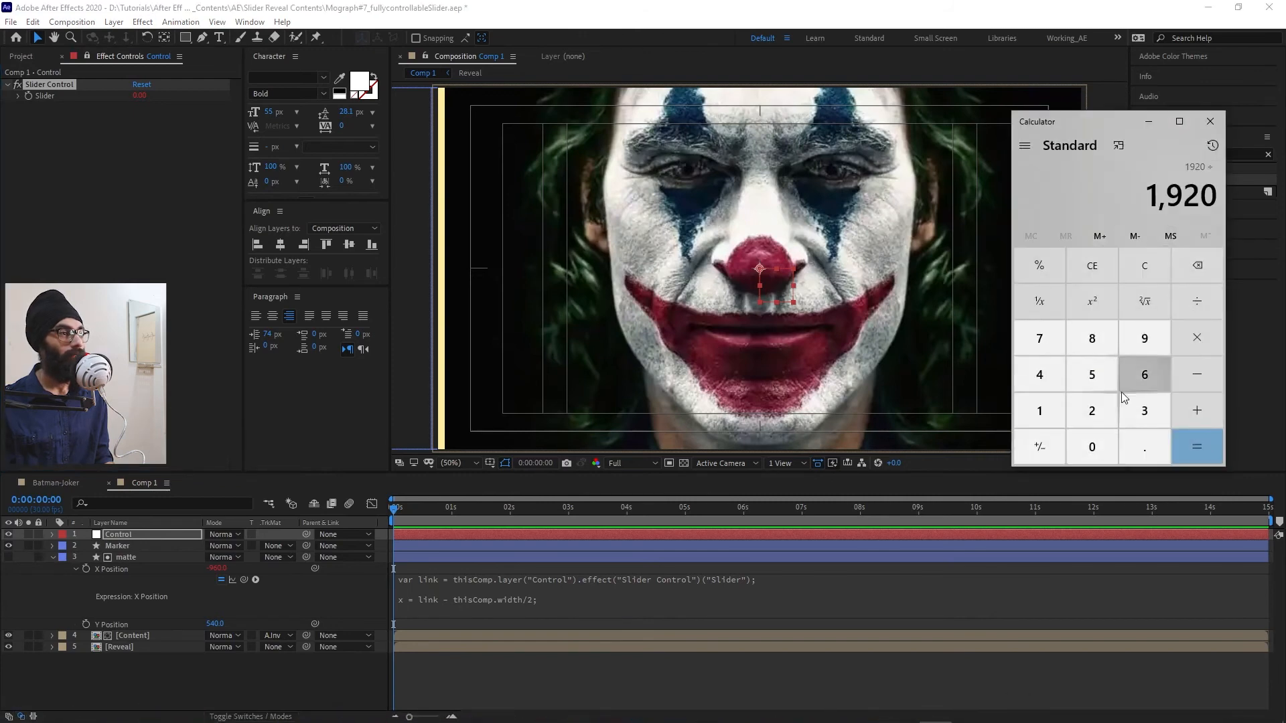
pyautogui.click(1098, 405)
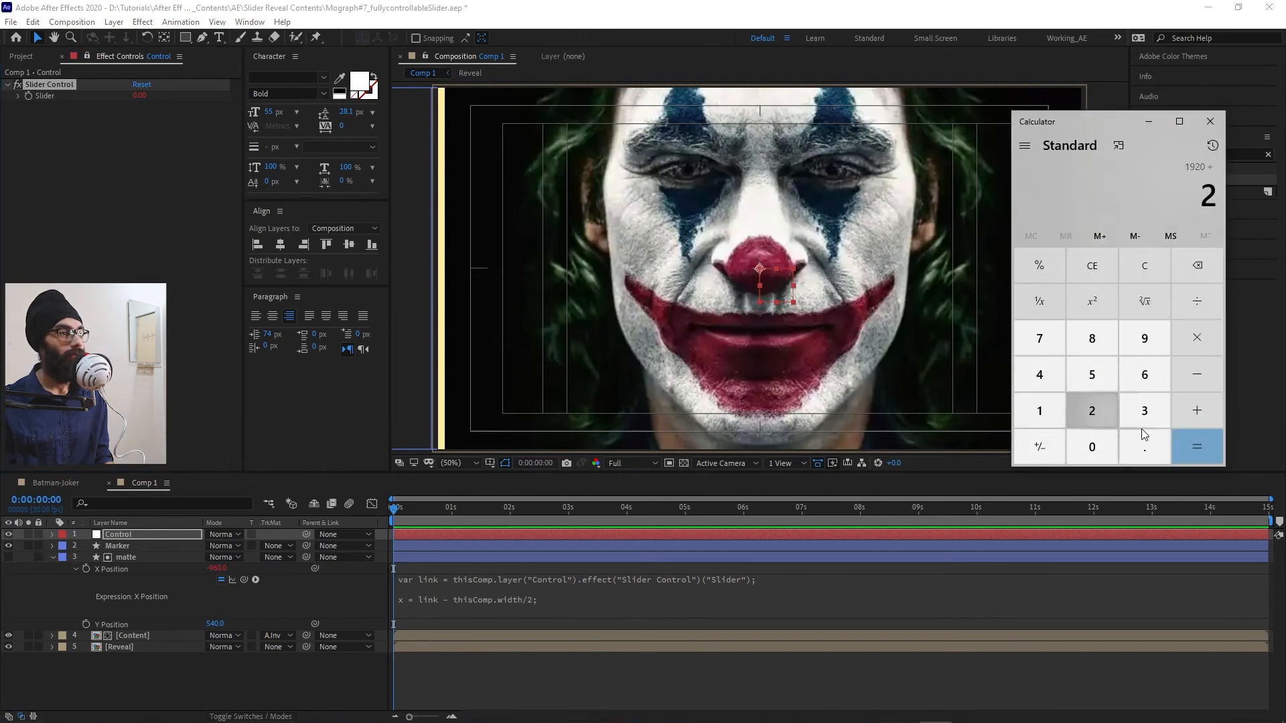
pyautogui.click(1196, 448)
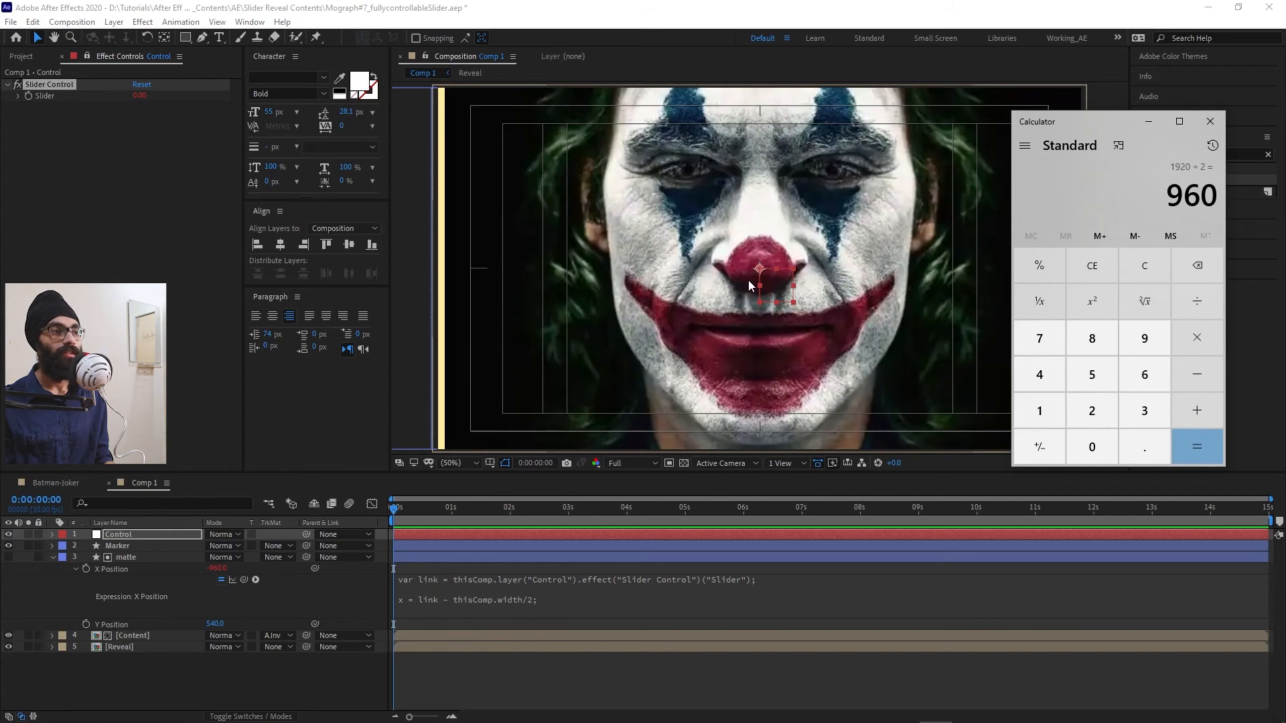
pyautogui.click(666, 7)
# Step: Set the Control layer's Slider to 50 to test the matte at the halfway position
pyautogui.scroll(-3, 788, 240)
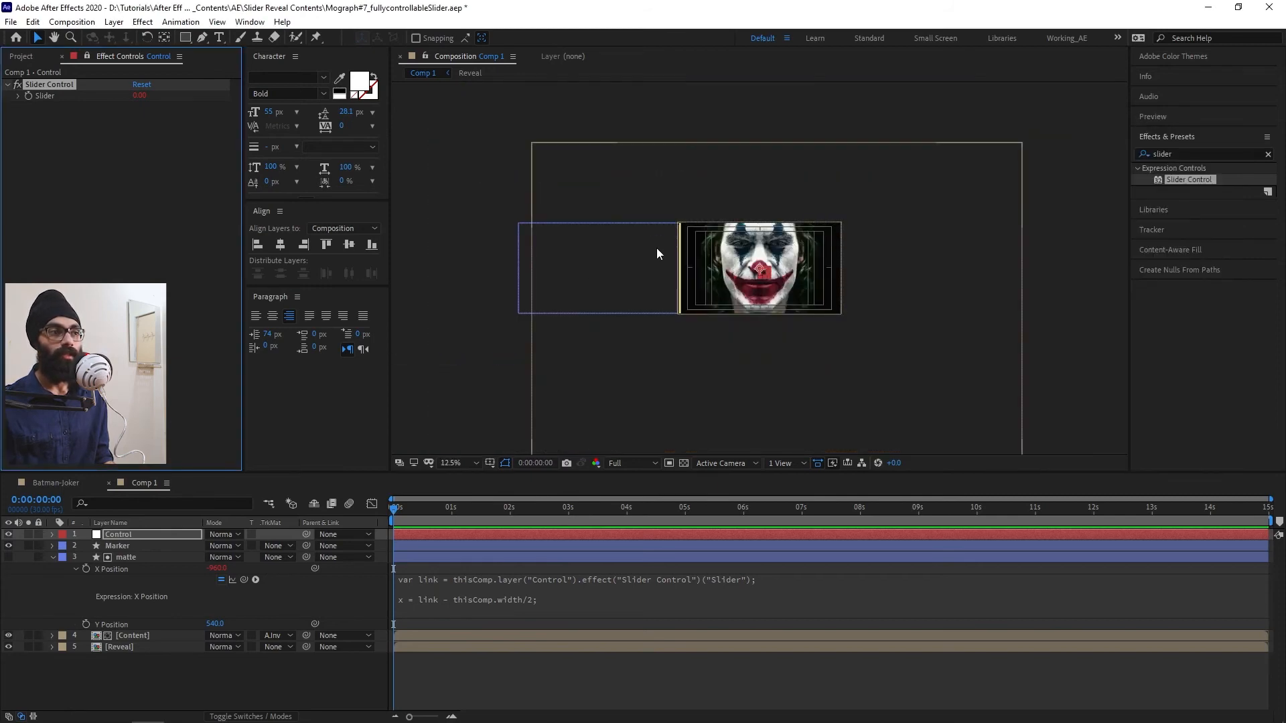
pyautogui.click(139, 96)
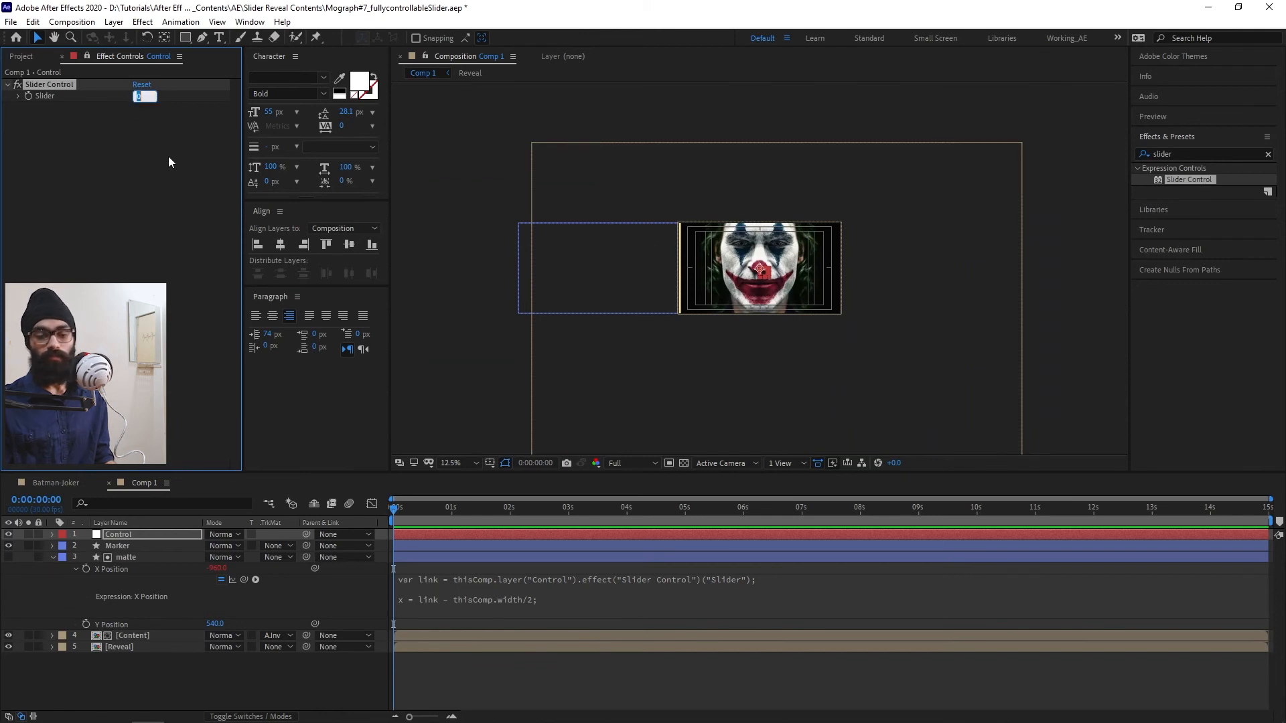
pyautogui.write('500')
pyautogui.press('Return')
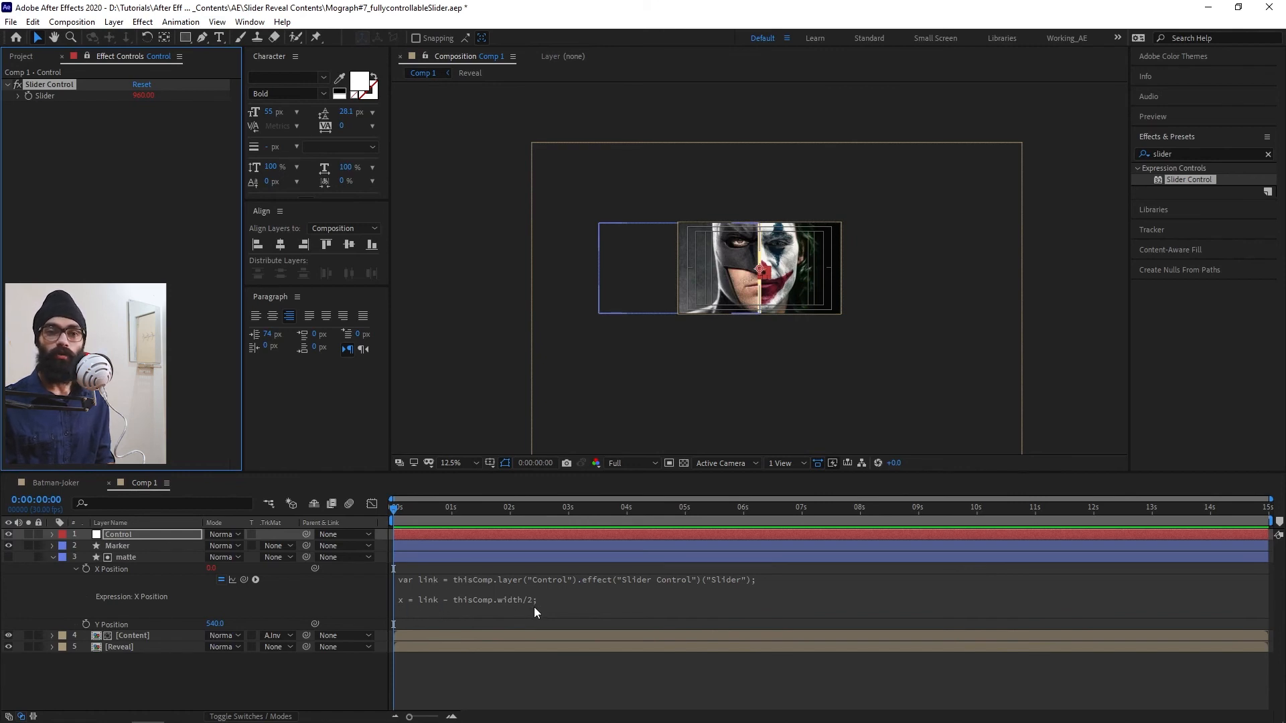
# Step: Switch to Calculator, subtract 960 from 50, and return to After Effects
pyautogui.hotkey('alt', 'Tab')
pyautogui.click(1090, 384)
pyautogui.click(1078, 443)
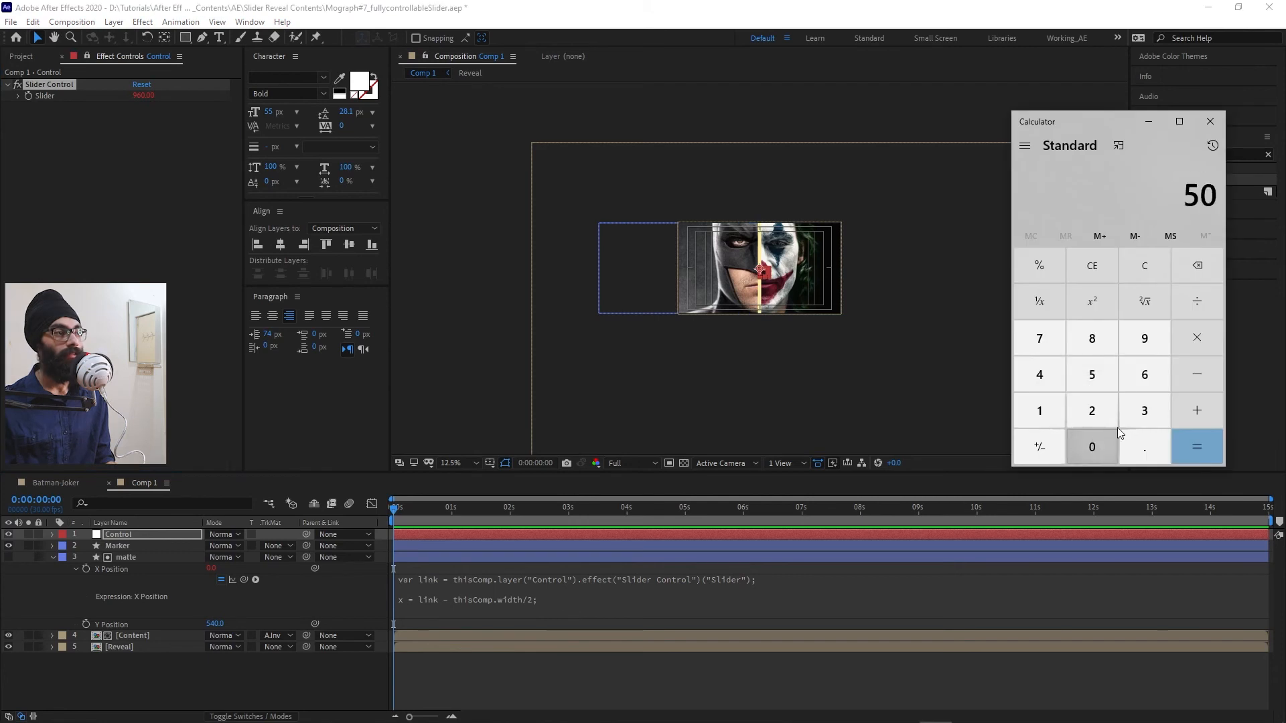
pyautogui.click(1198, 374)
pyautogui.click(1144, 338)
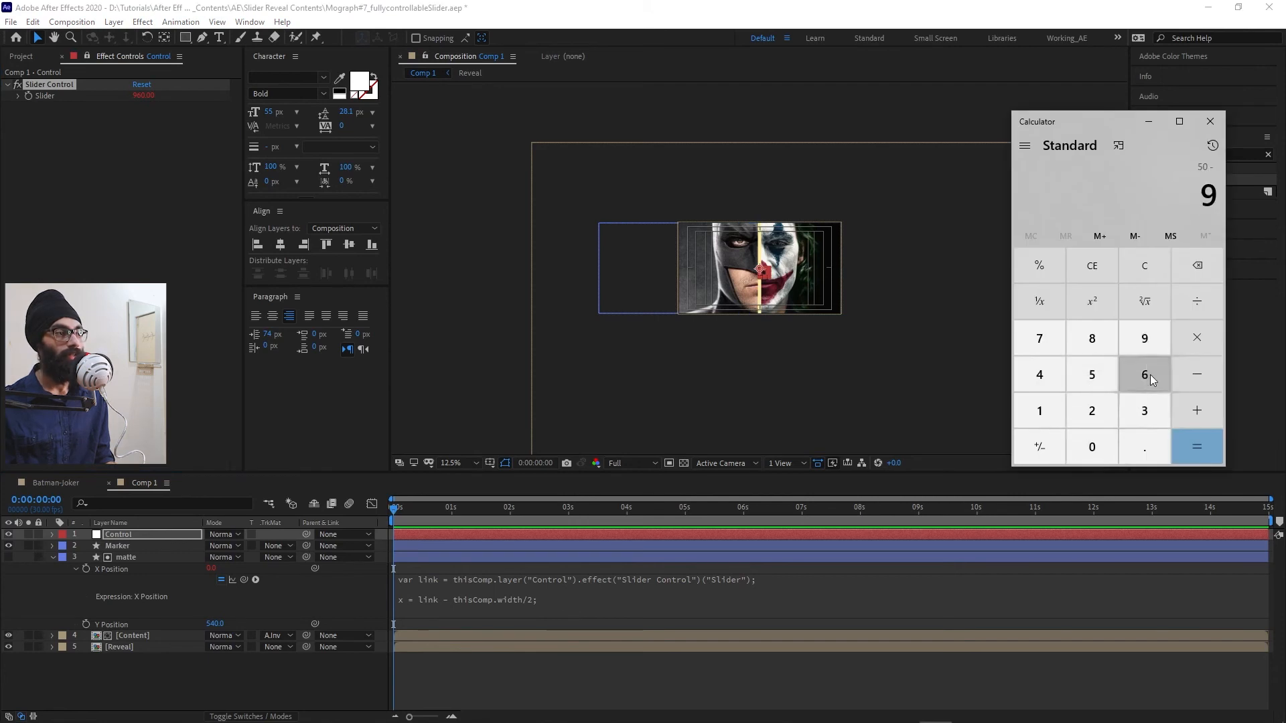
pyautogui.click(1145, 375)
pyautogui.click(1092, 446)
pyautogui.click(1197, 446)
pyautogui.click(662, 260)
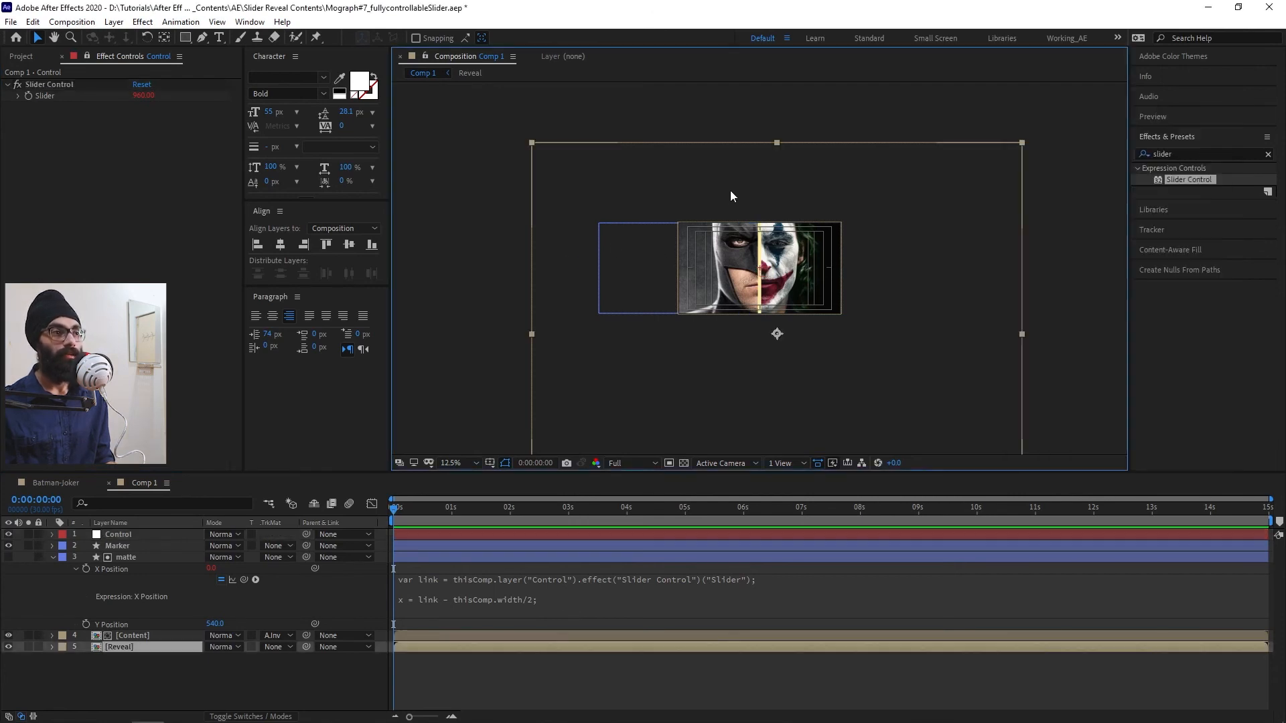
# Step: Collapse the matte layer's properties and start keyframing the Control layer's Slider with a value of 0 at 0:00:00:00
pyautogui.press('.')
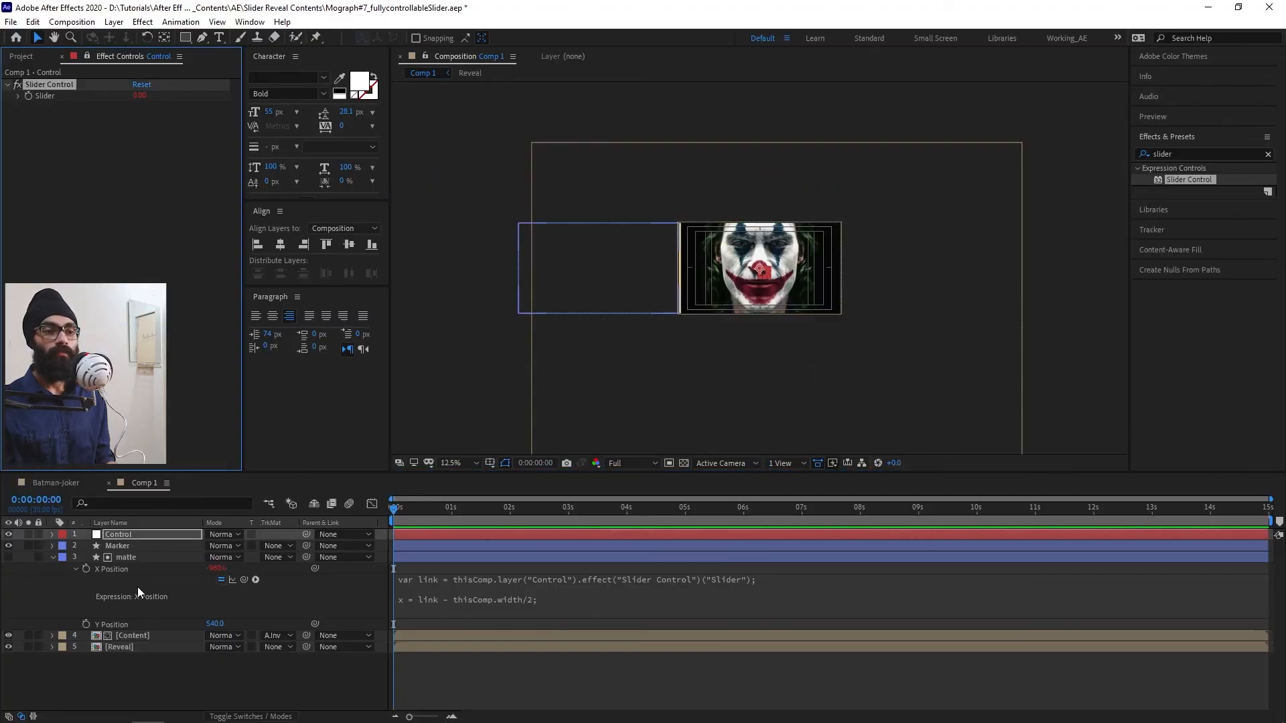
pyautogui.click(54, 559)
pyautogui.press('.')
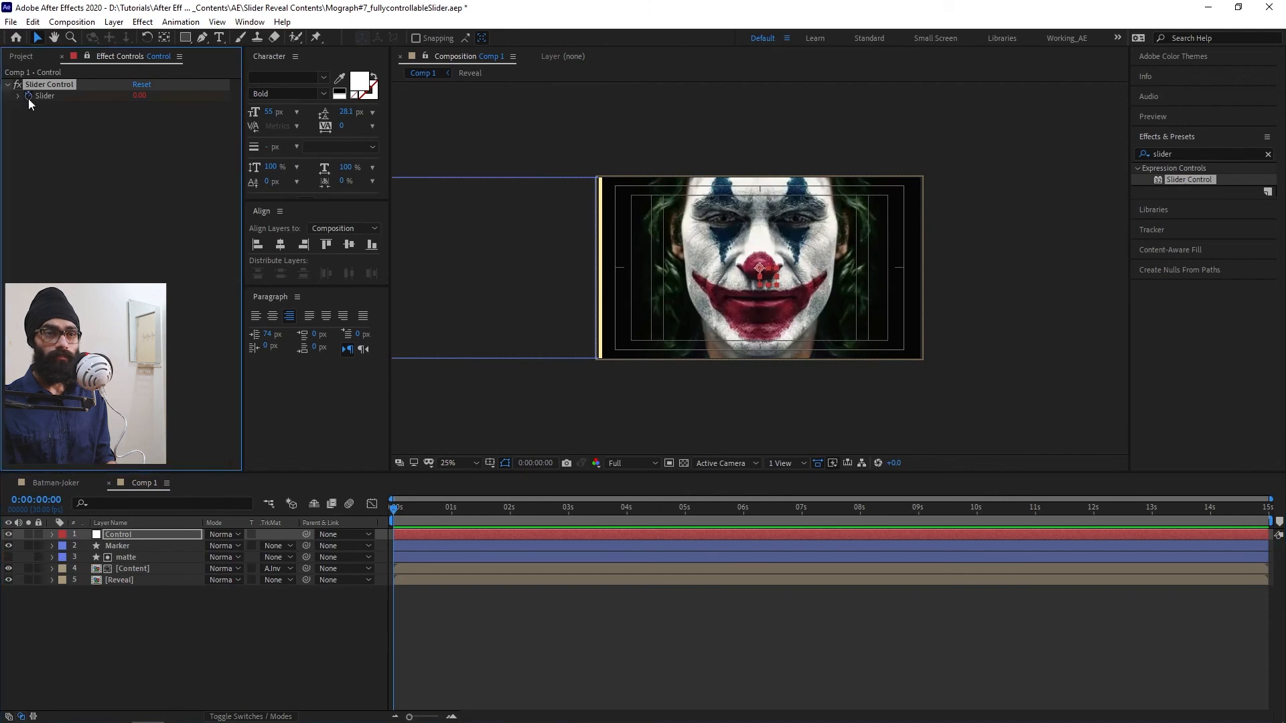
pyautogui.click(28, 97)
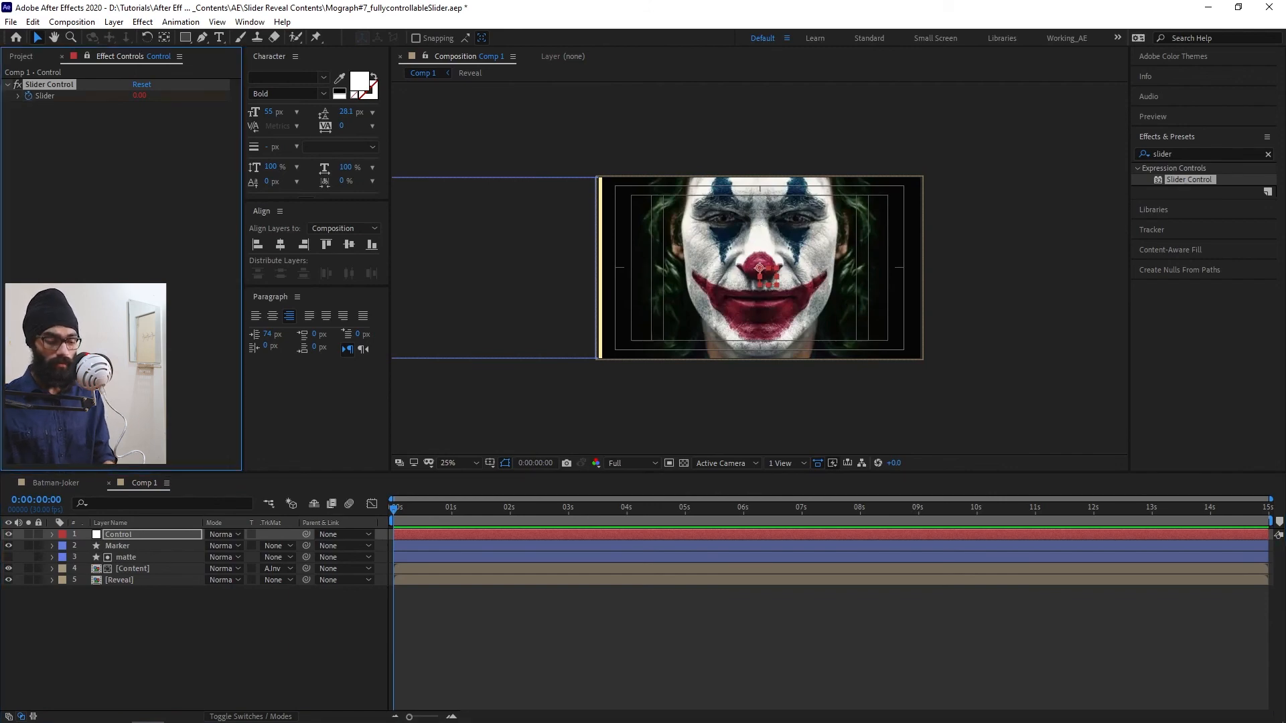
# Step: Add a Slider keyframe at 0:00:03:00 that evaluates to 1920, the full composition width
pyautogui.press('space')
pyautogui.hotkey('shift', 'pagedown')
pyautogui.hotkey('shift', 'pagedown')
pyautogui.hotkey('shift', 'pagedown')
pyautogui.hotkey('shift', 'pagedown')
pyautogui.hotkey('shift', 'pagedown')
pyautogui.hotkey('shift', 'pagedown')
pyautogui.hotkey('shift', 'pagedown')
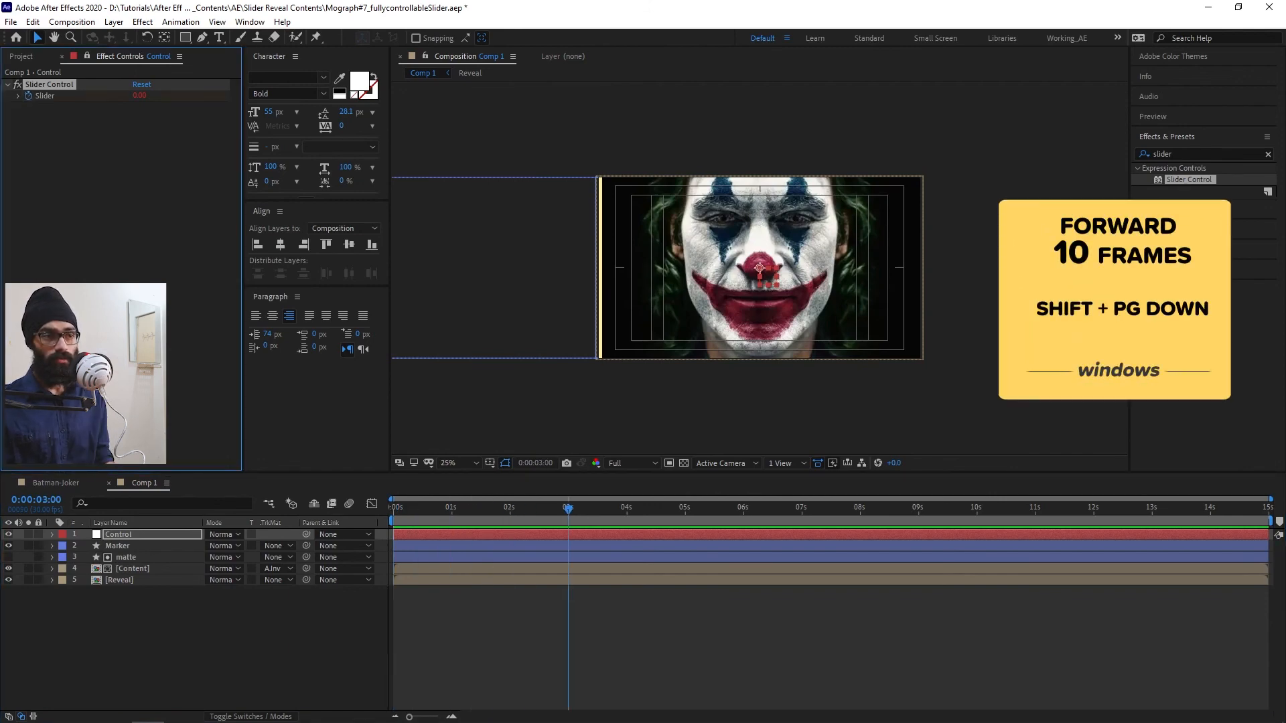
pyautogui.click(139, 96)
pyautogui.write('1920')
pyautogui.press('Return')
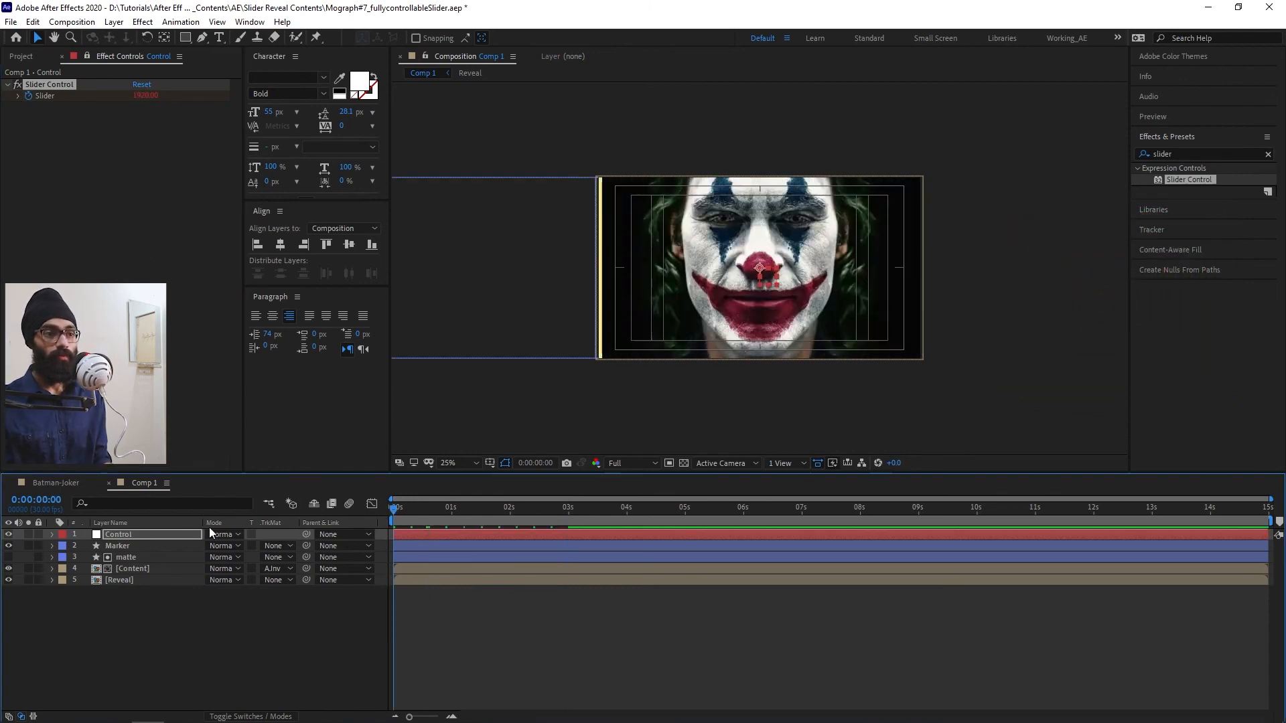
# Step: Preview the slider animation from the start and reveal the Control layer's keyframes
pyautogui.press('space')
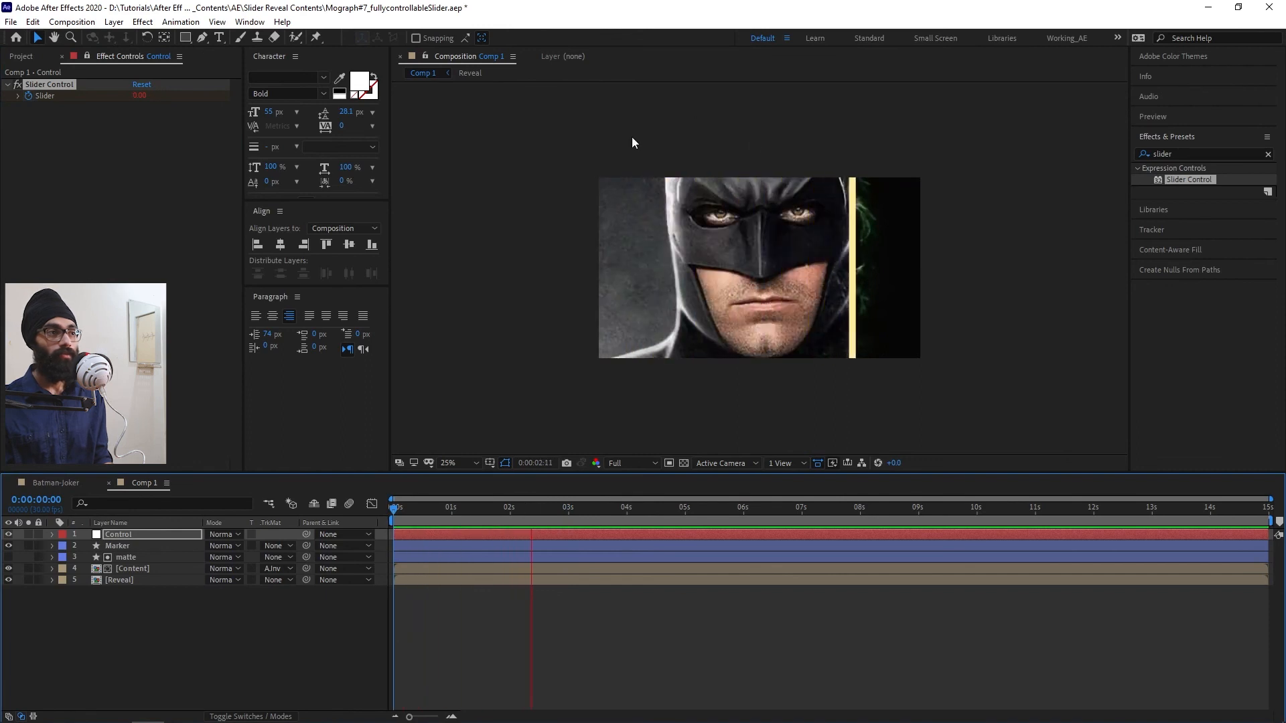
pyautogui.press('space')
pyautogui.press('u')
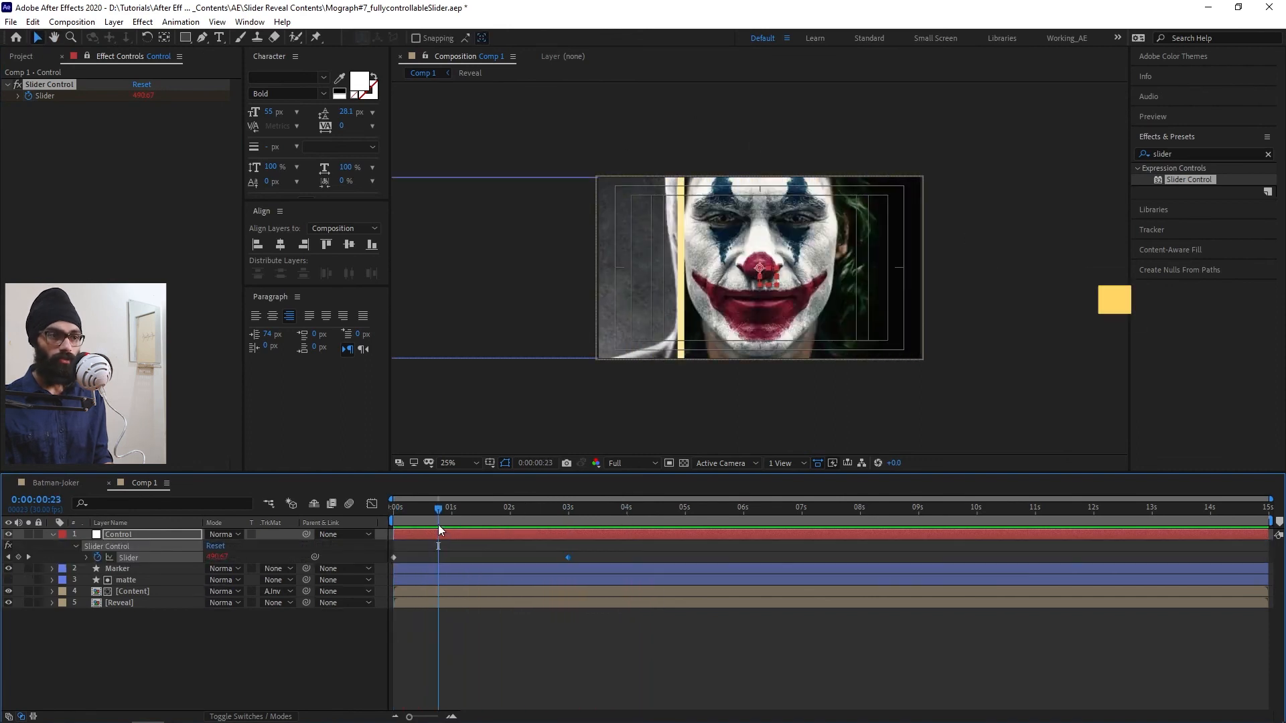
# Step: Add a Slider keyframe at 0:00:01:00 that evaluates to 1344
pyautogui.moveTo(394, 507); pyautogui.dragTo(453, 511)
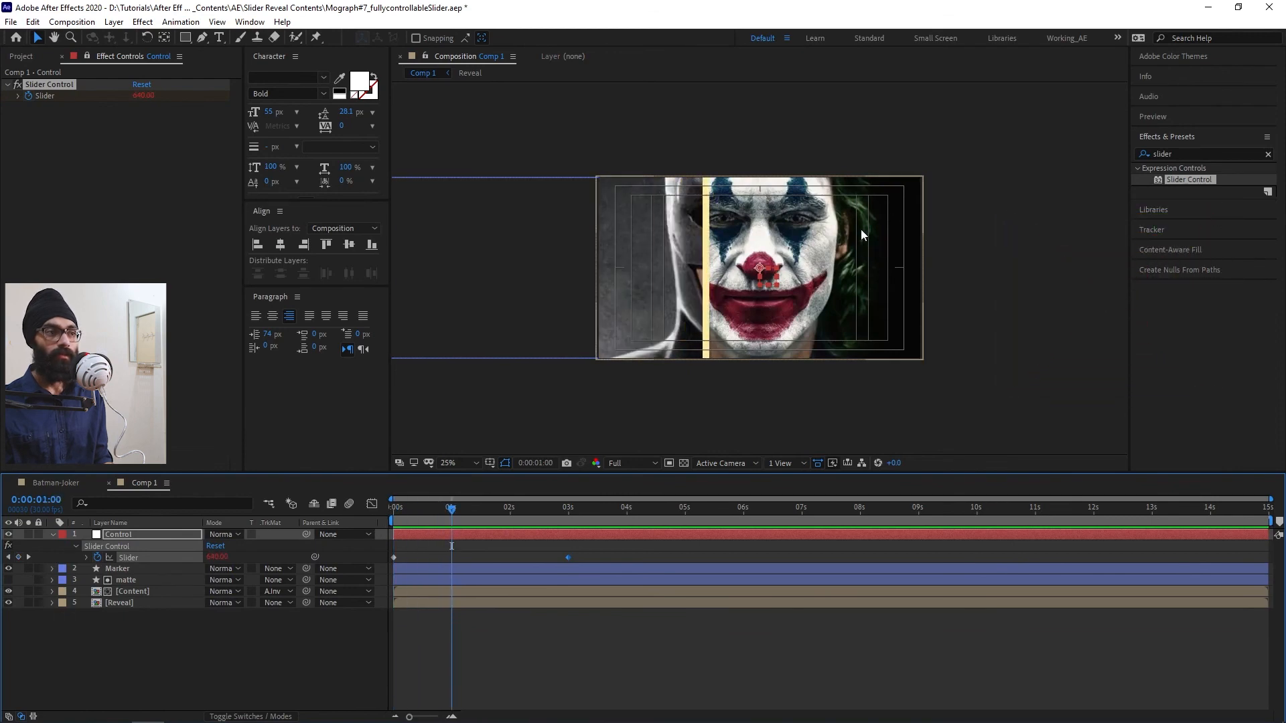
pyautogui.click(144, 95)
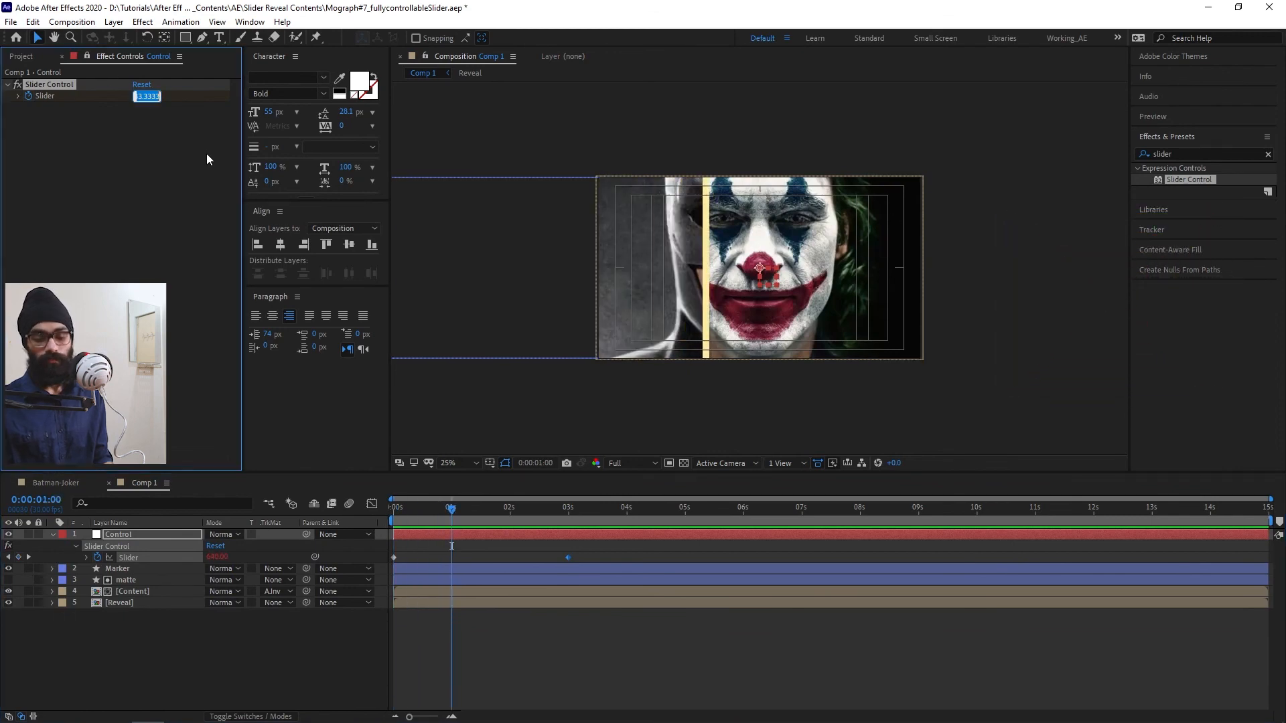
pyautogui.write('1344')
pyautogui.press('Return')
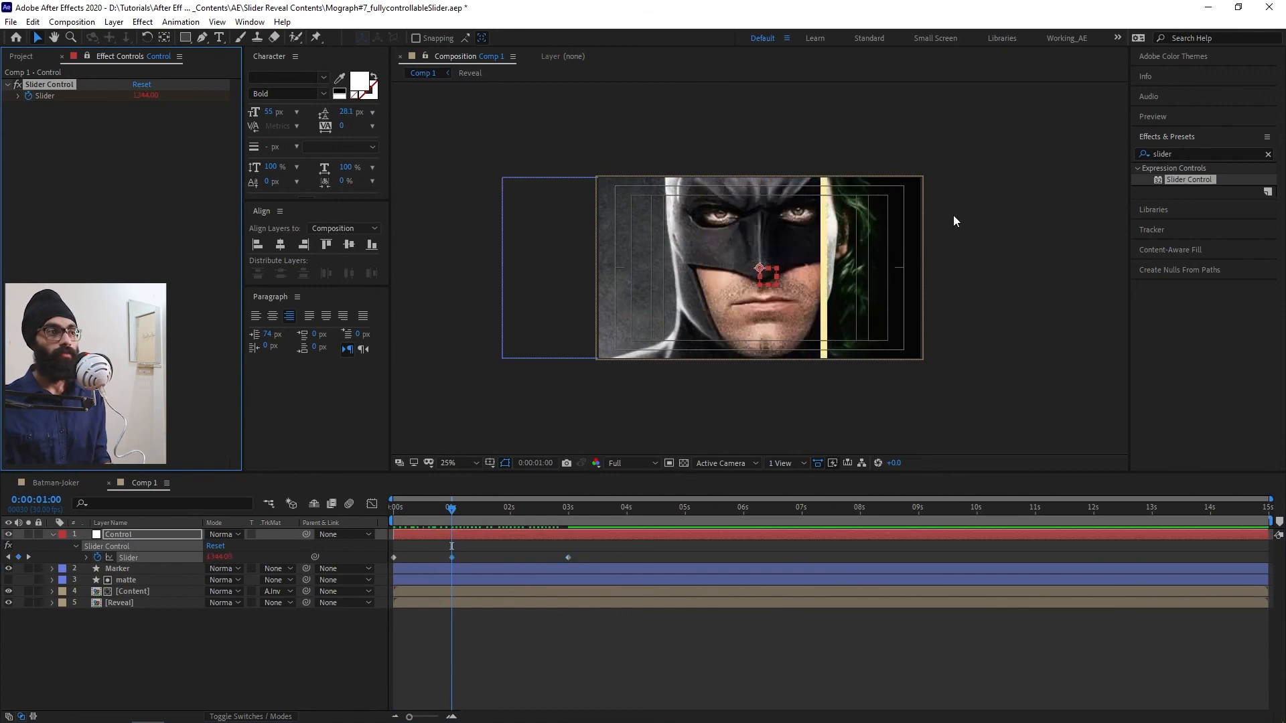
# Step: Add a Slider keyframe with a value of 30 at 0:00:01:29
pyautogui.moveTo(508, 513)
pyautogui.mouseDown()
pyautogui.moveTo(400, 516)
pyautogui.moveTo(509, 522)
pyautogui.mouseUp()
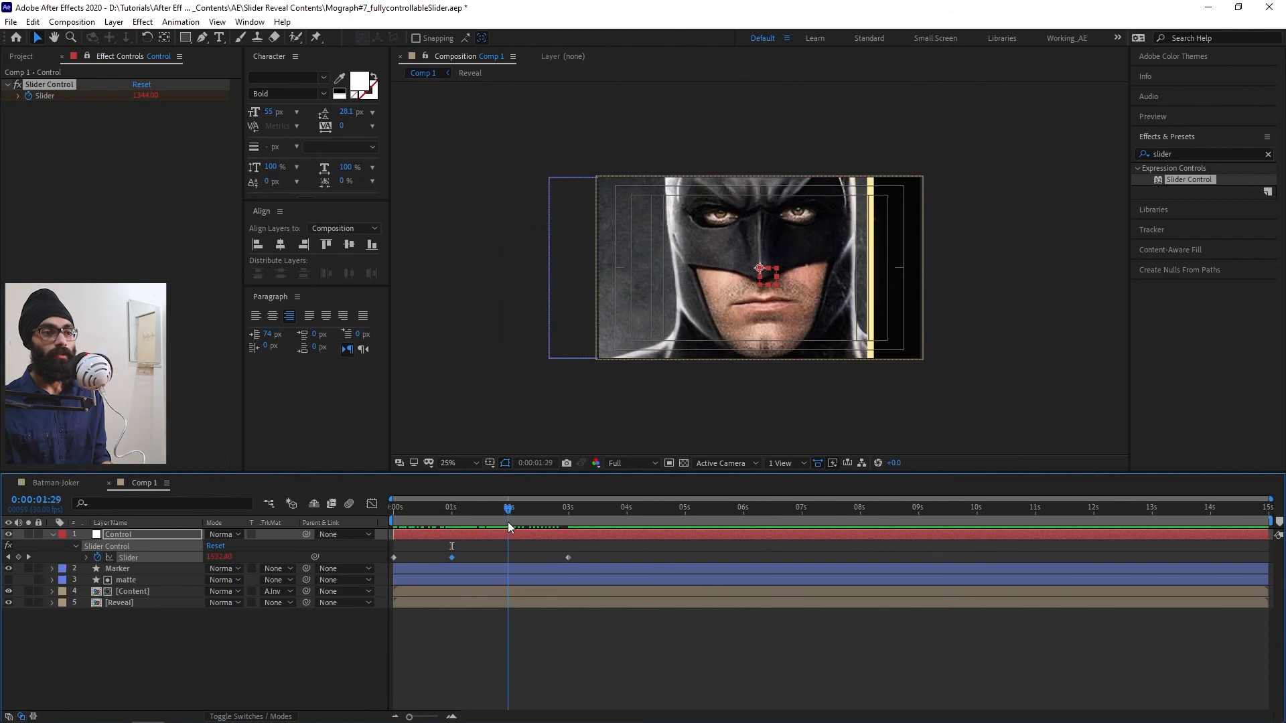
pyautogui.click(145, 95)
pyautogui.write('30')
pyautogui.press('Return')
# Step: Play back the back-and-forth reveal from the first frame, then collapse the Control layer's properties
pyautogui.press('space')
pyautogui.press('space')
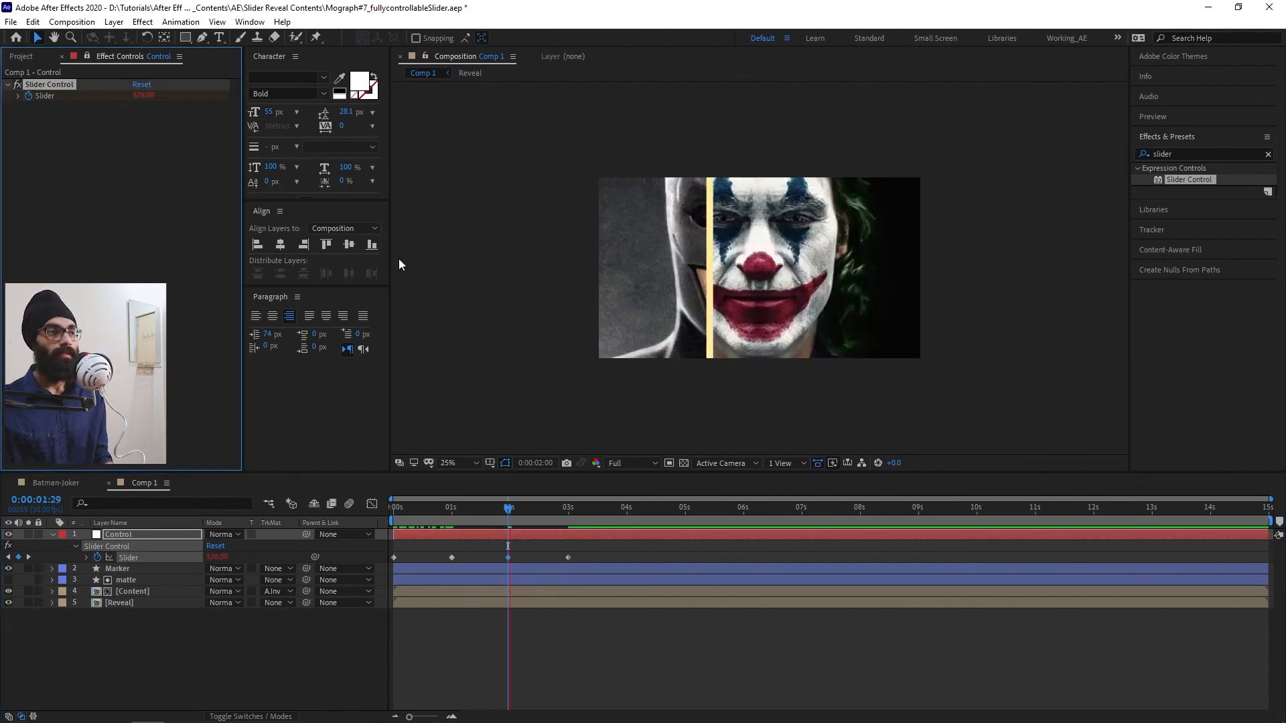
pyautogui.press('Home')
pyautogui.press('space')
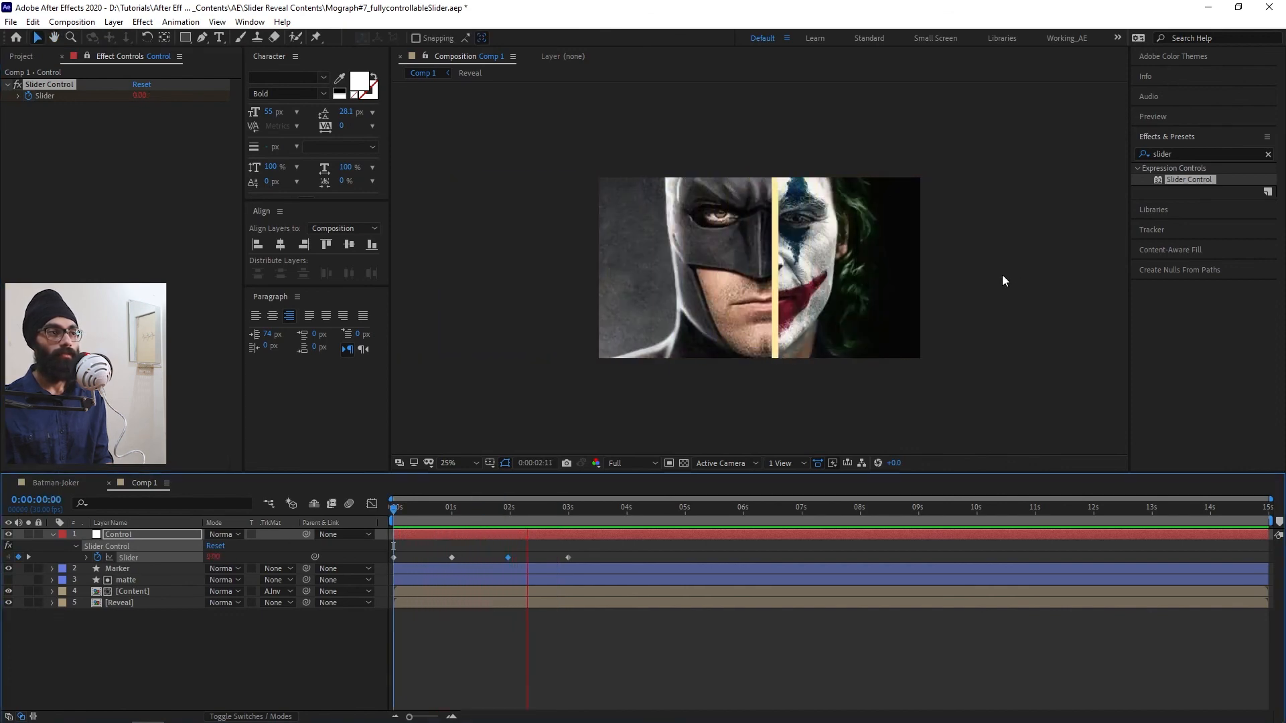
pyautogui.moveTo(527, 510); pyautogui.dragTo(572, 531)
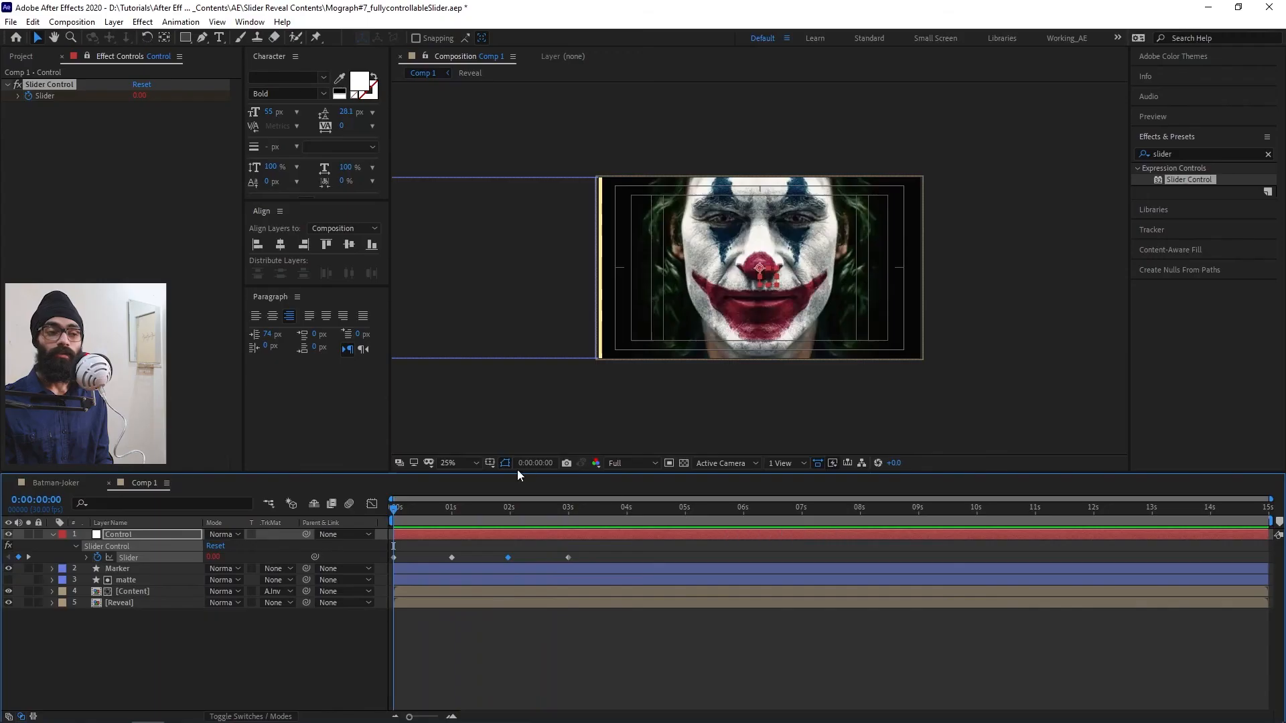
pyautogui.click(53, 535)
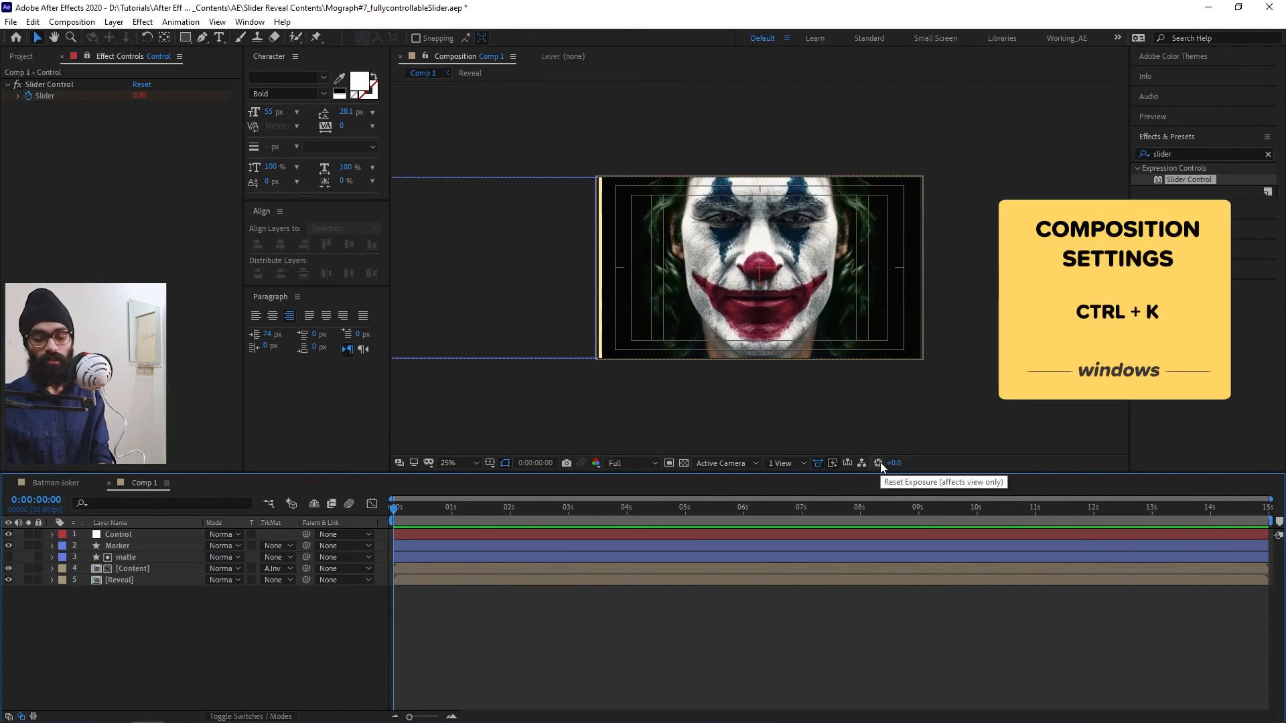
# Step: Reduce the composition's width to 1080 px to make it square, and scrub the timeline to test the reveal
pyautogui.hotkey('ctrl', 'k')
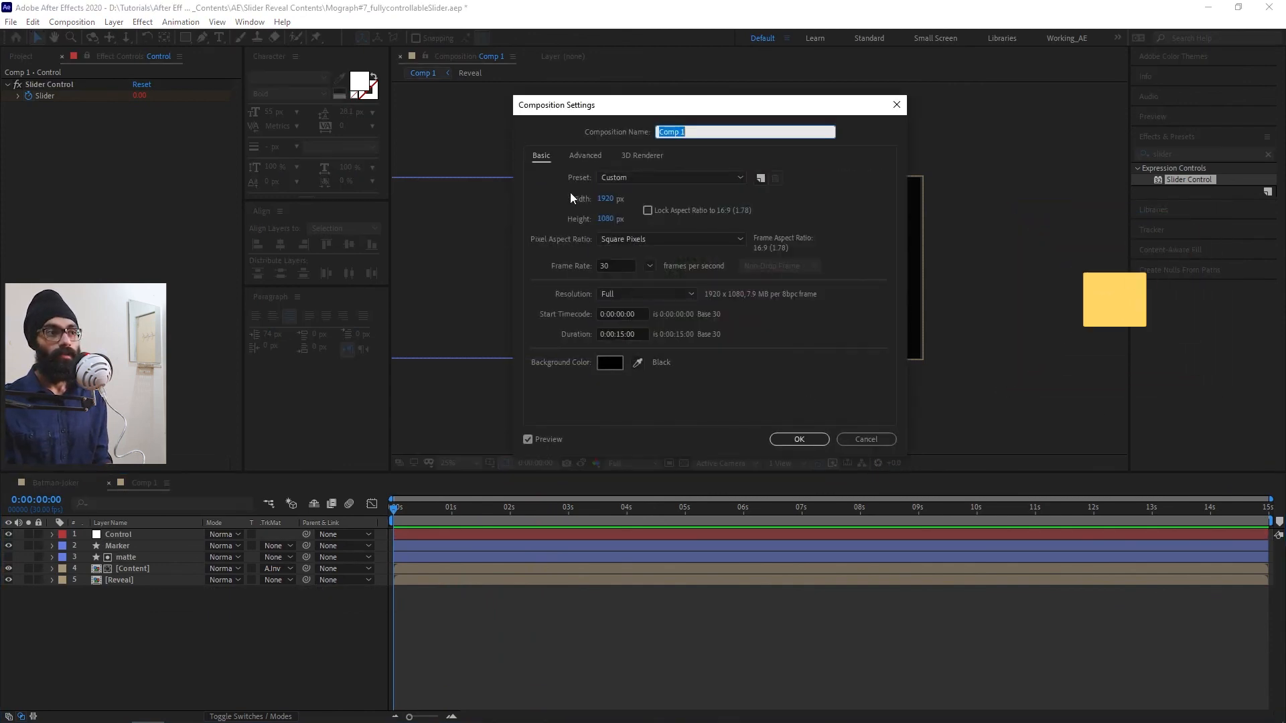
pyautogui.click(606, 199)
pyautogui.write('1')
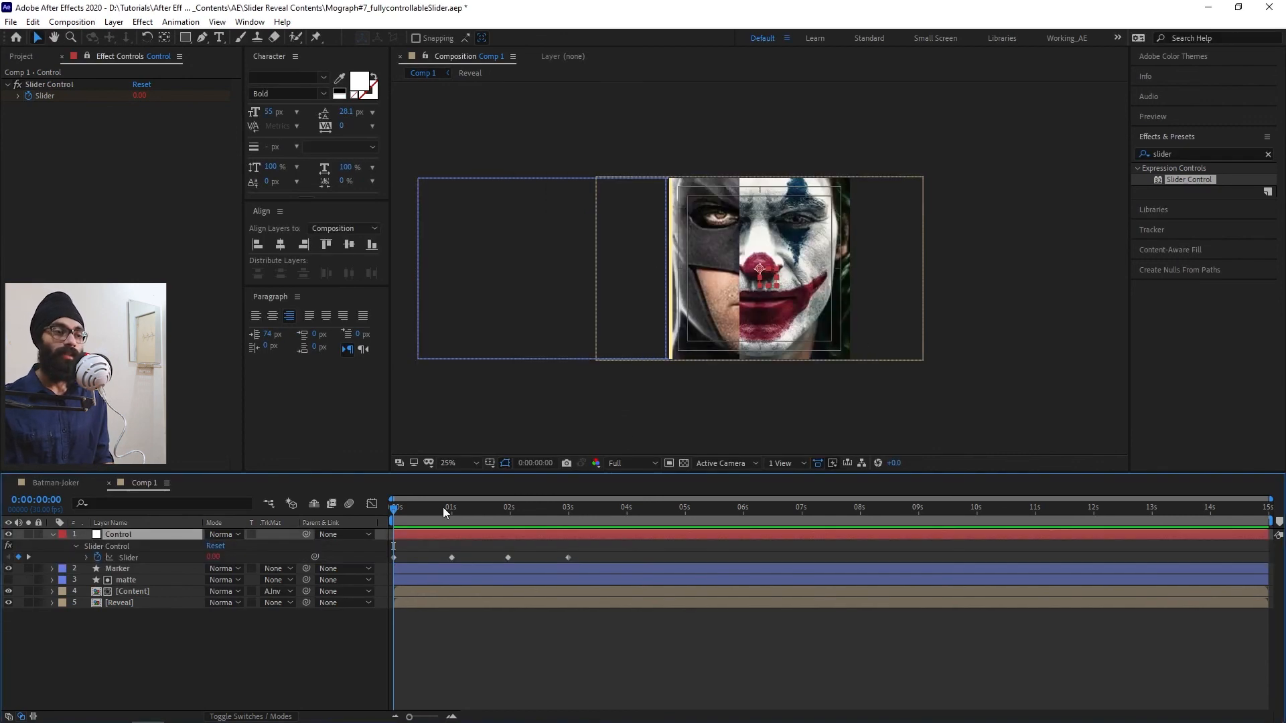
pyautogui.moveTo(443, 508); pyautogui.dragTo(312, 541)
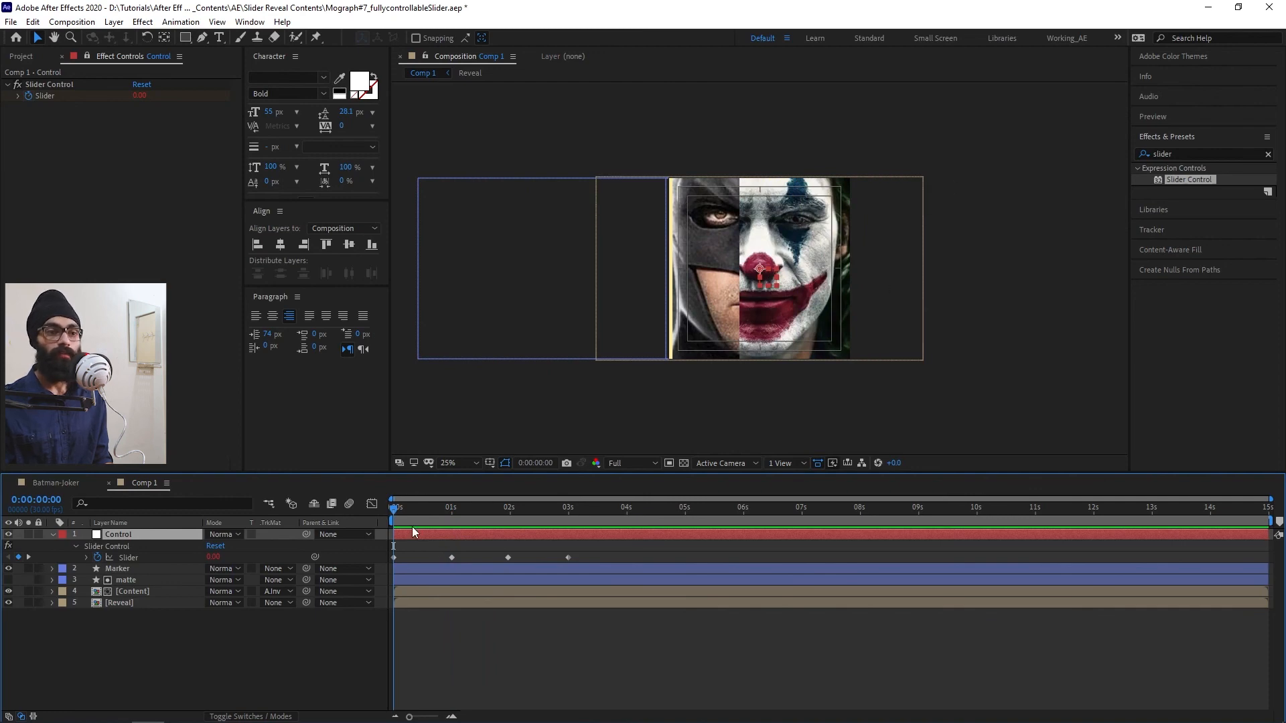
# Step: Set the matte layer's rectangle size to 1080 by 1080 and play back the reveal to check it
pyautogui.click(126, 582)
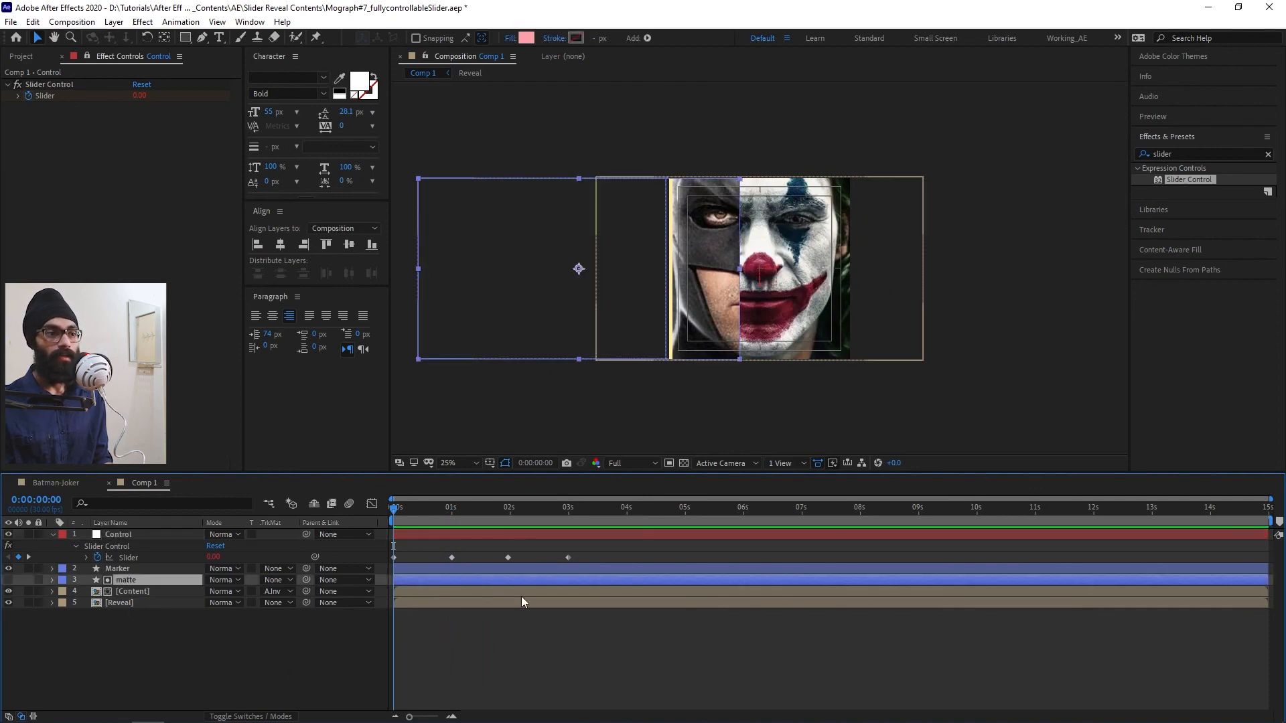
pyautogui.press('u')
pyautogui.press('u')
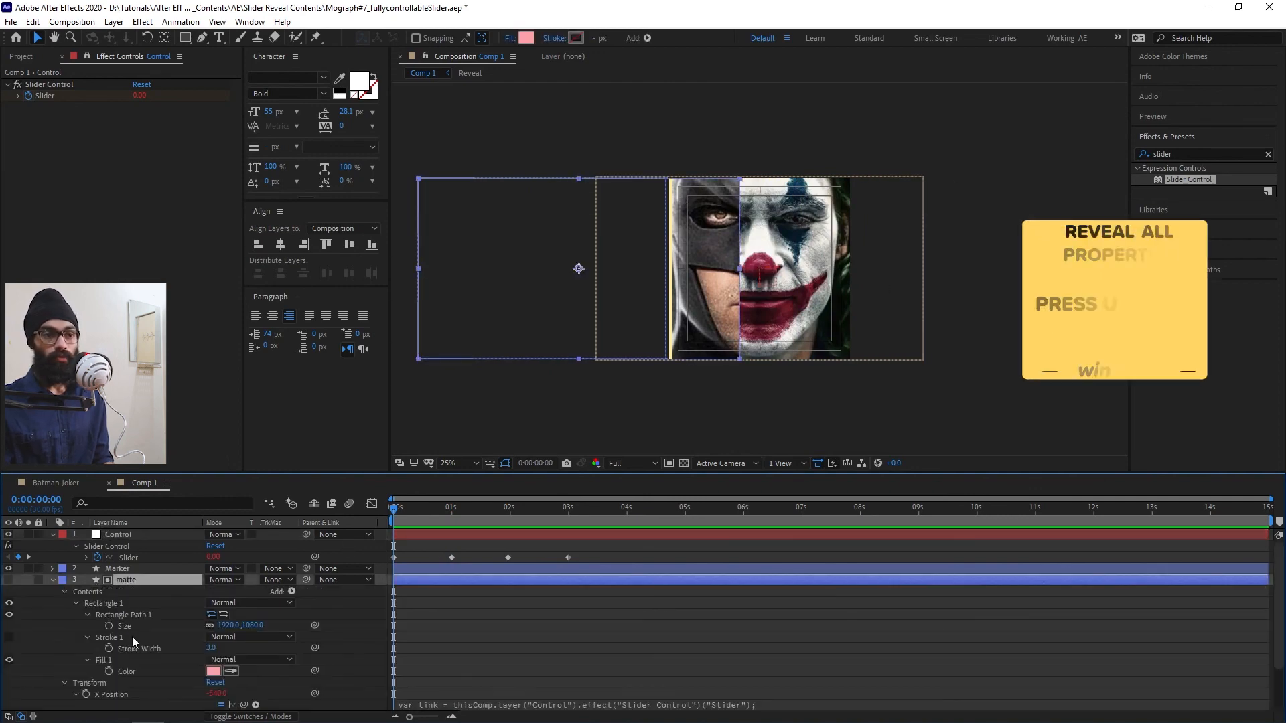
pyautogui.click(220, 625)
pyautogui.write('1080')
pyautogui.press('Return')
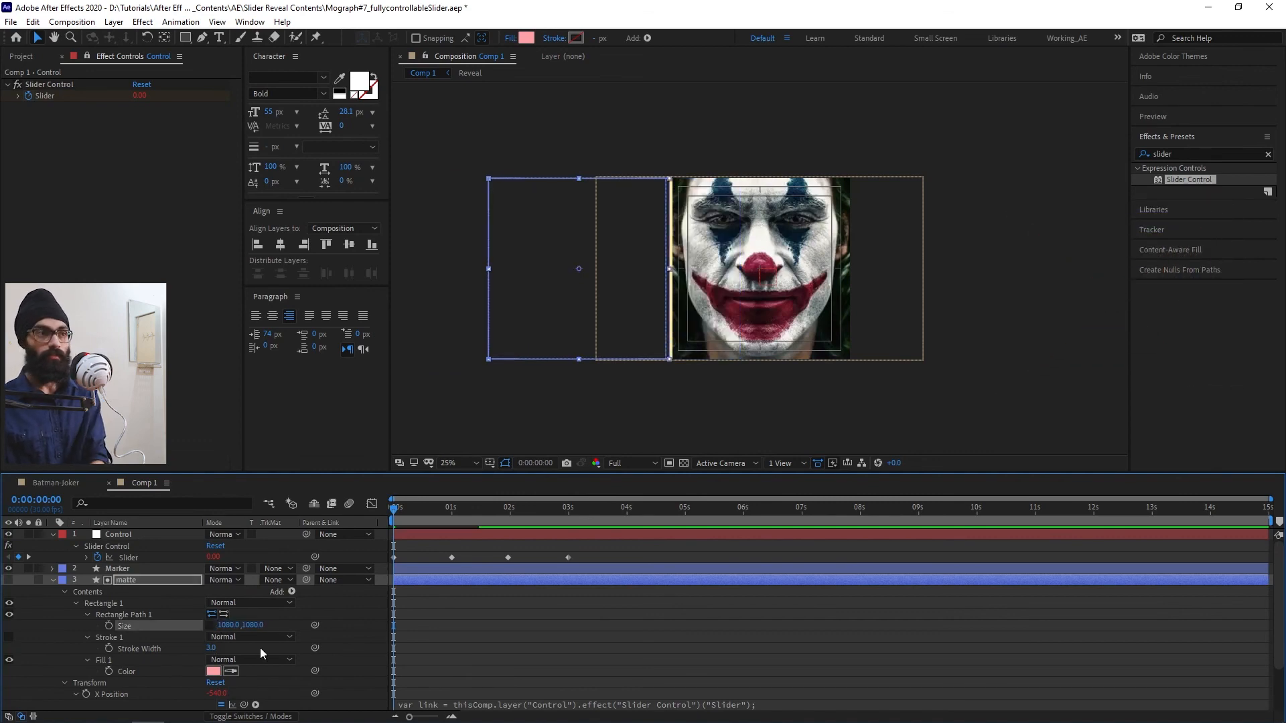
pyautogui.press('space')
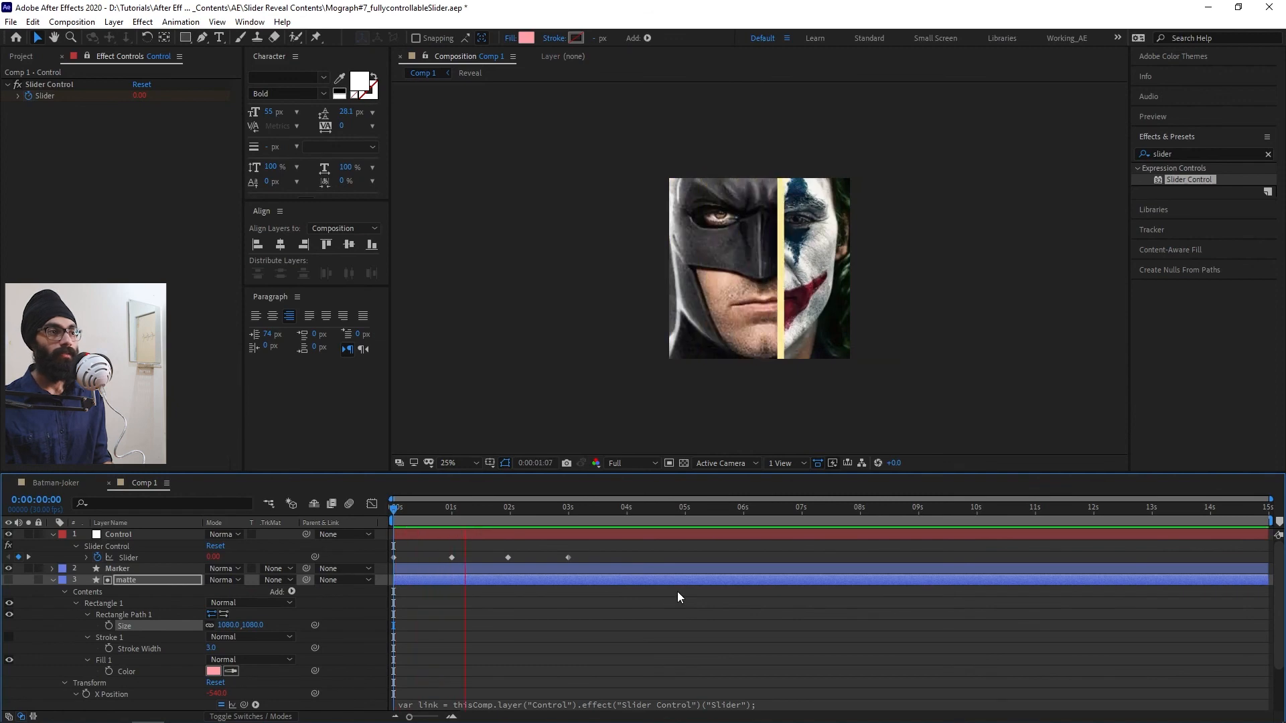
pyautogui.press('space')
# Step: Test the Slider on the first frame with settings that evaluate to 0, 540 and finally 1080
pyautogui.hotkey('shift', '/')
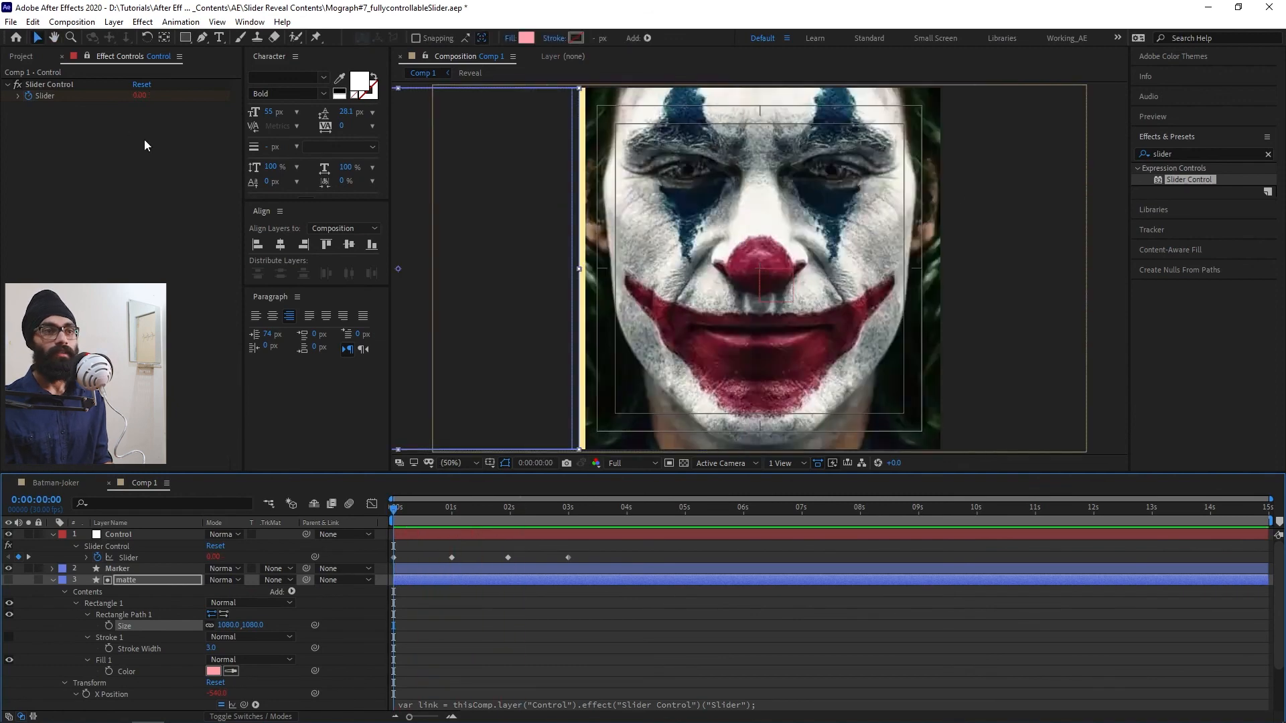
pyautogui.click(140, 96)
pyautogui.write('0')
pyautogui.press('Return')
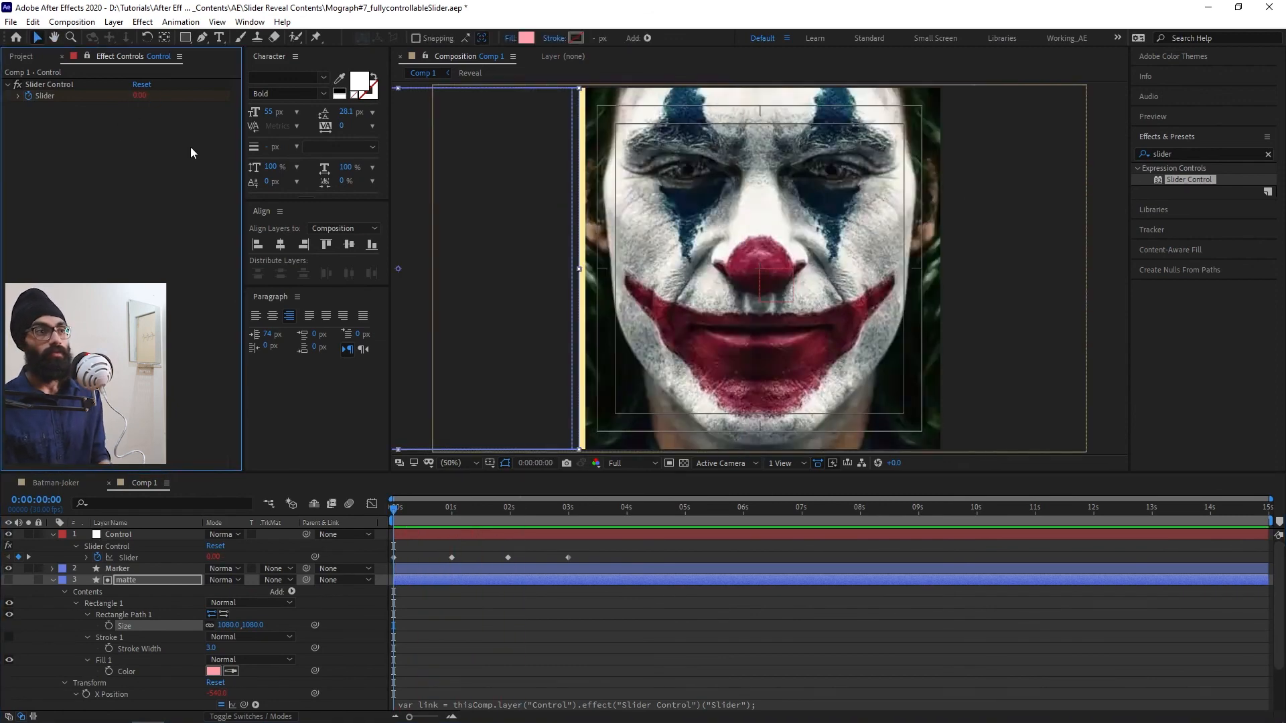
pyautogui.click(140, 96)
pyautogui.write('540')
pyautogui.press('Return')
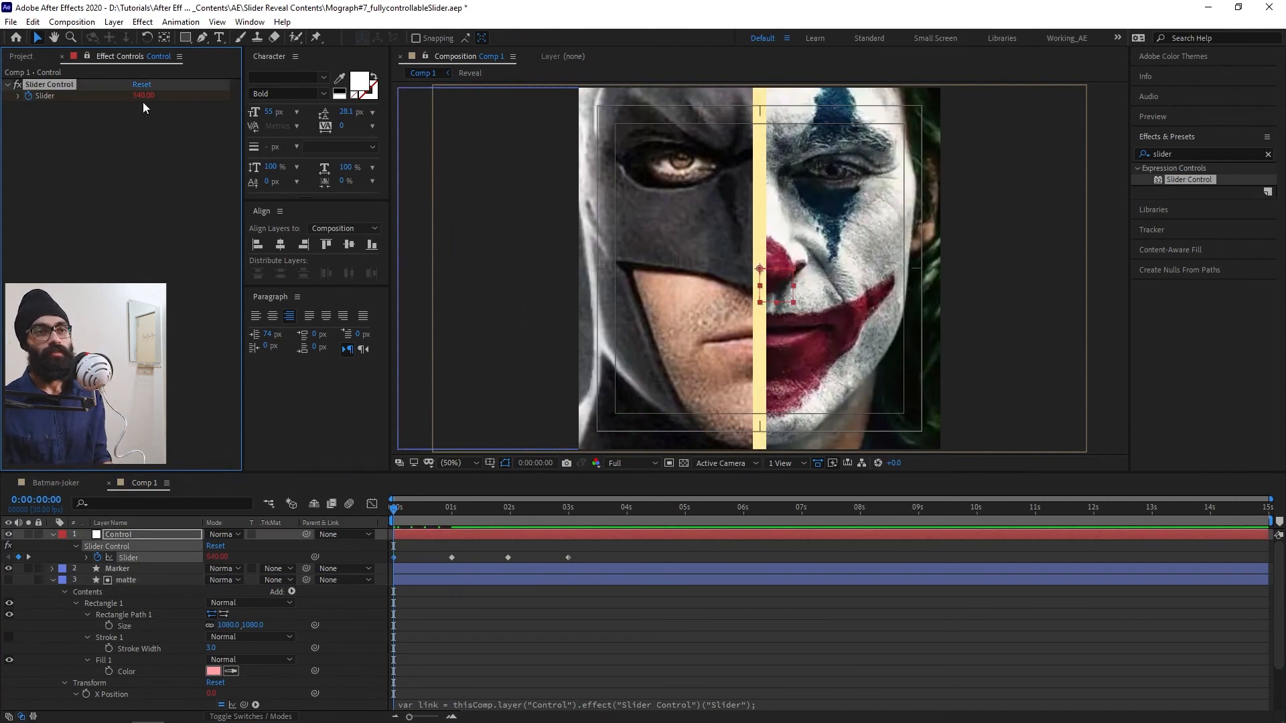
pyautogui.write('1080')
pyautogui.press('Return')
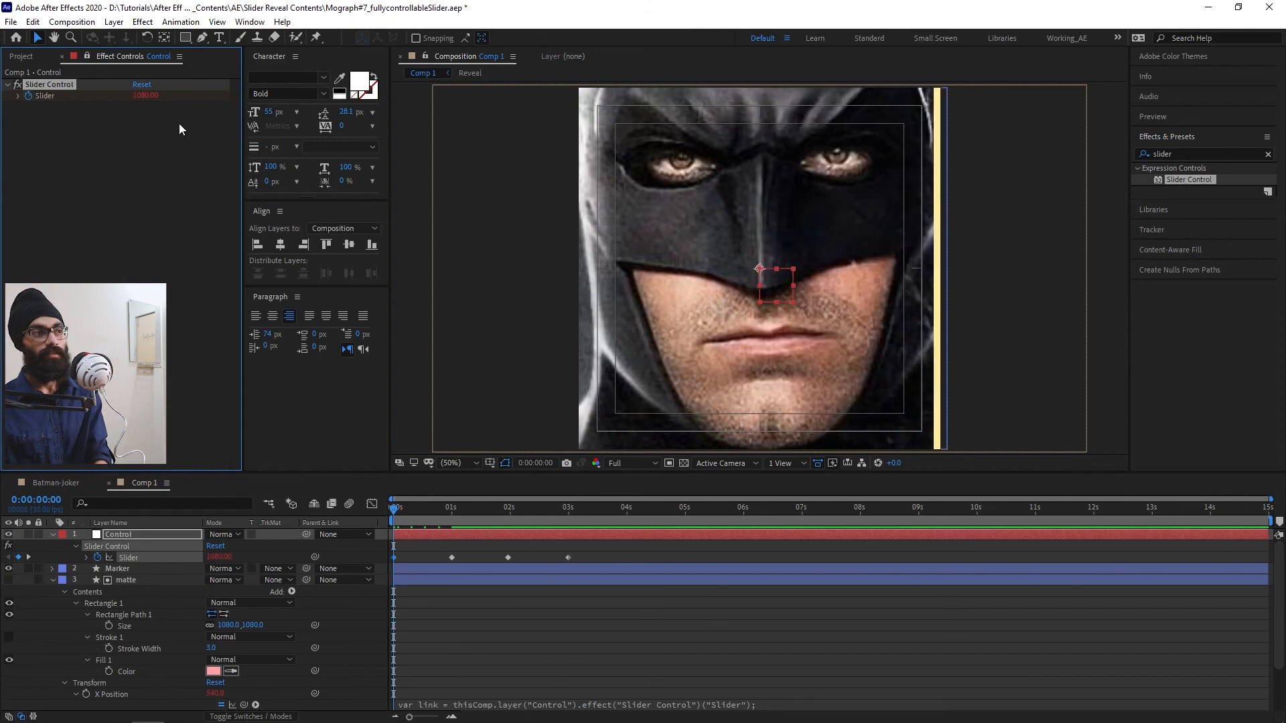